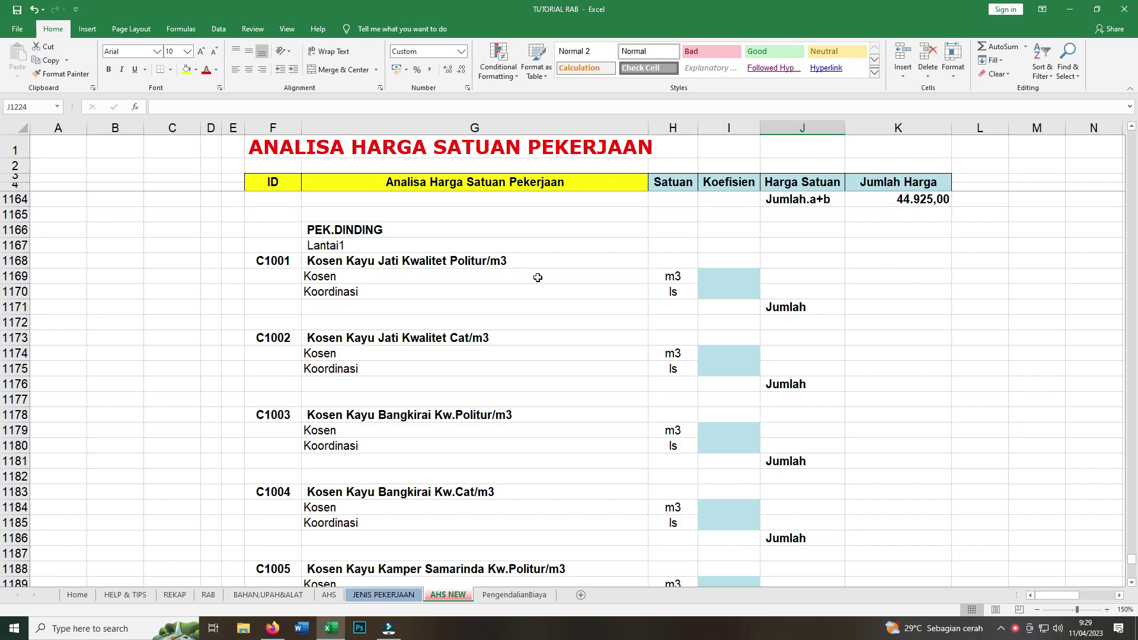
Enter 1,0000 as the C1001 Kosen and Koordinasi coefficients in I1169 and I1170.
{"action": "scroll", "coordinate": [538, 278], "scroll_direction": "down", "scroll_amount": 1}
{"action": "scroll", "coordinate": [538, 277], "scroll_direction": "up", "scroll_amount": 1}
{"action": "scroll", "coordinate": [474, 320], "scroll_direction": "down", "scroll_amount": 2}
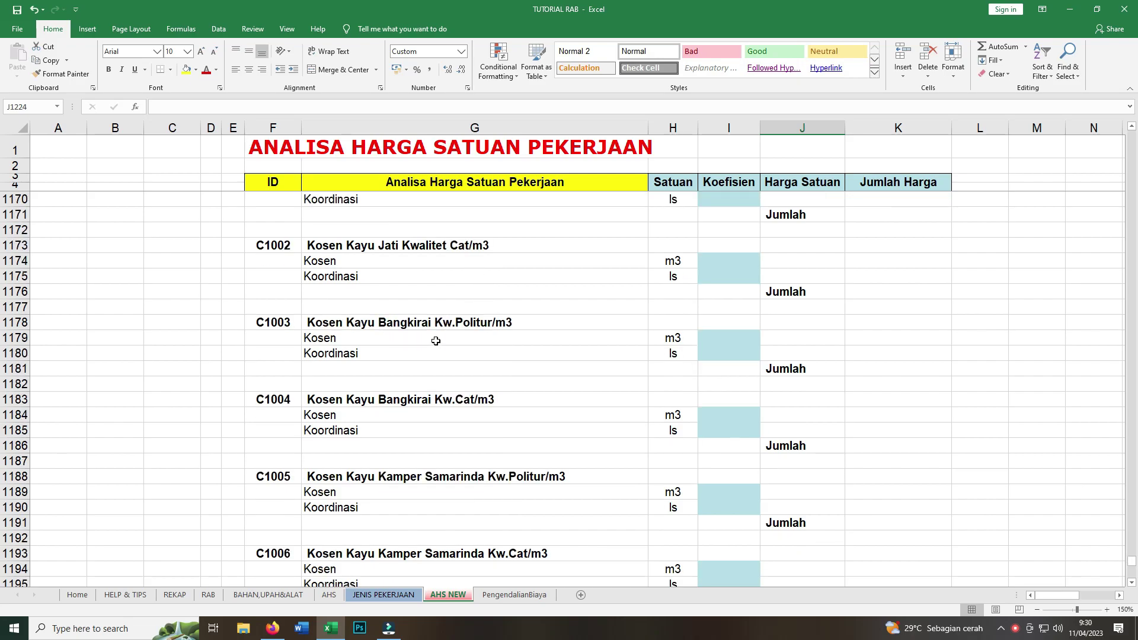
{"action": "scroll", "coordinate": [446, 363], "scroll_direction": "down", "scroll_amount": 2}
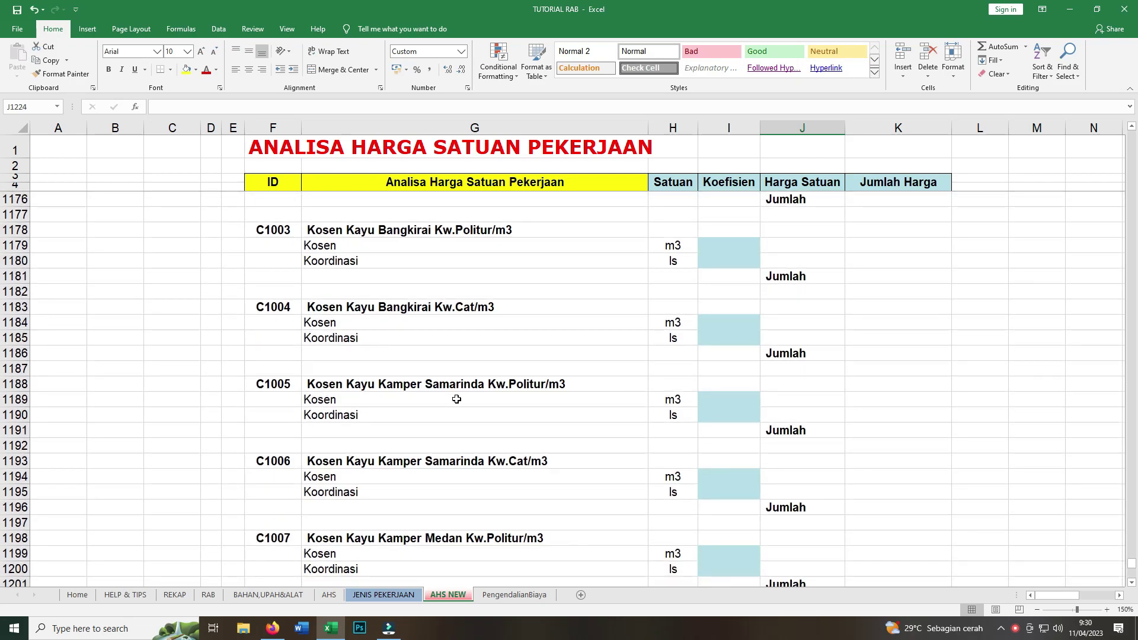
{"action": "scroll", "coordinate": [457, 411], "scroll_direction": "down", "scroll_amount": 2}
{"action": "scroll", "coordinate": [457, 411], "scroll_direction": "down", "scroll_amount": 1}
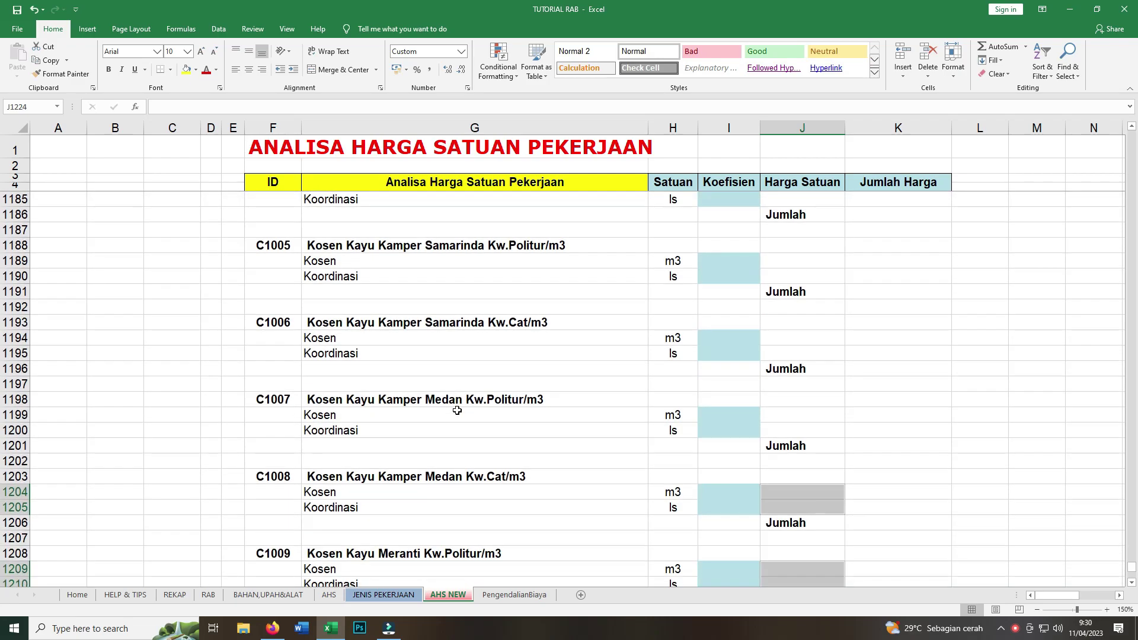
{"action": "scroll", "coordinate": [458, 410], "scroll_direction": "down", "scroll_amount": 2}
{"action": "scroll", "coordinate": [459, 410], "scroll_direction": "down", "scroll_amount": 2}
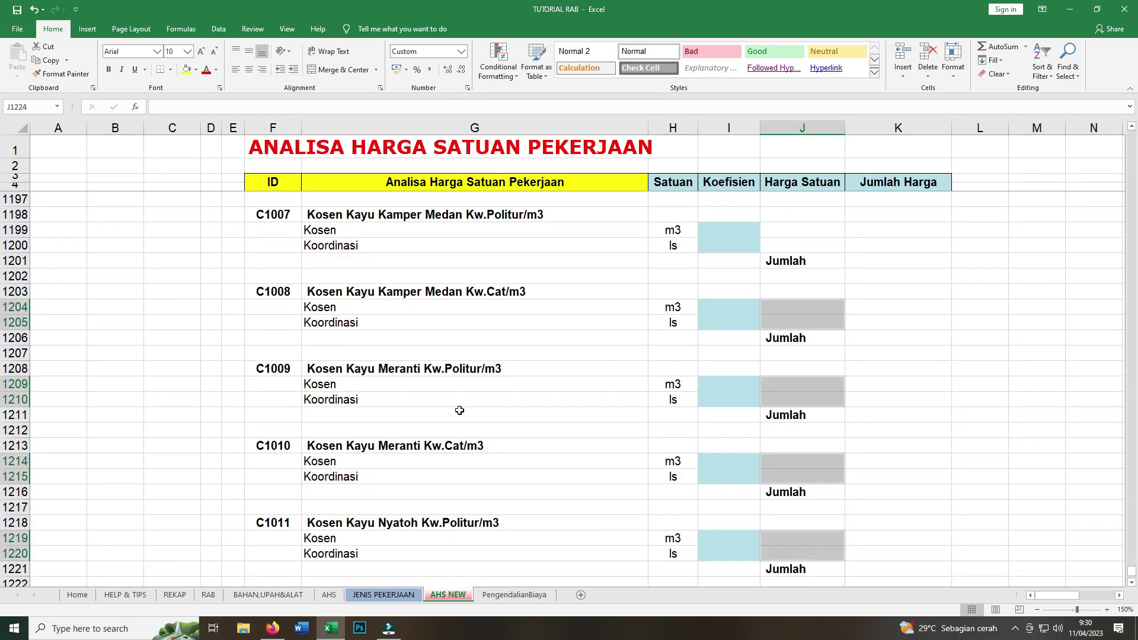
{"action": "scroll", "coordinate": [460, 410], "scroll_direction": "down", "scroll_amount": 1}
{"action": "scroll", "coordinate": [462, 422], "scroll_direction": "down", "scroll_amount": 1}
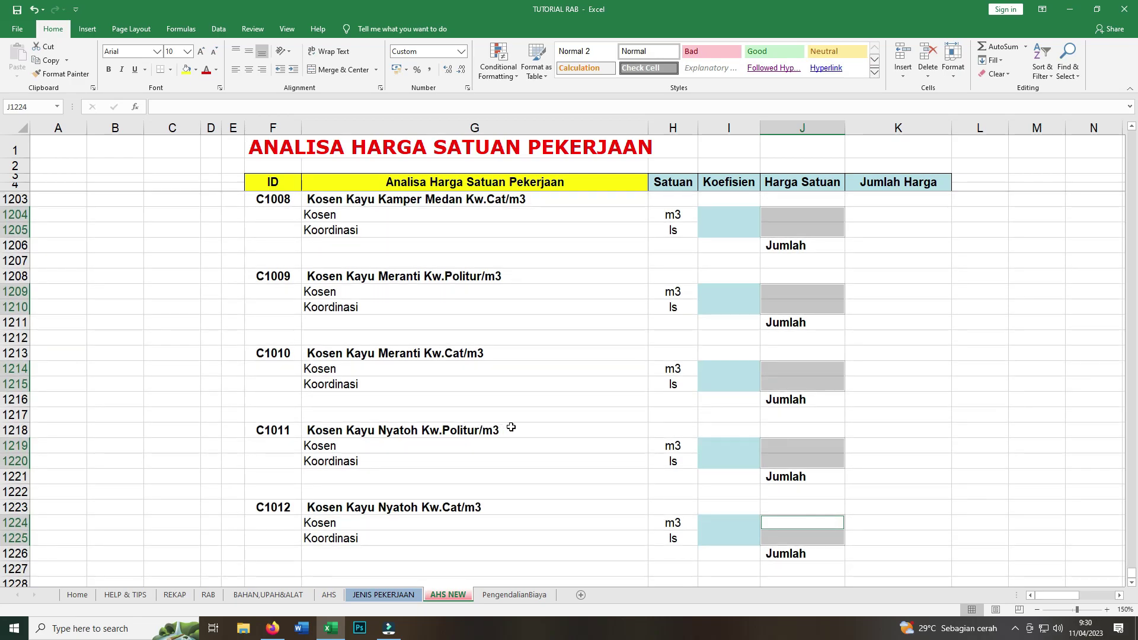
{"action": "scroll", "coordinate": [353, 431], "scroll_direction": "up", "scroll_amount": 5}
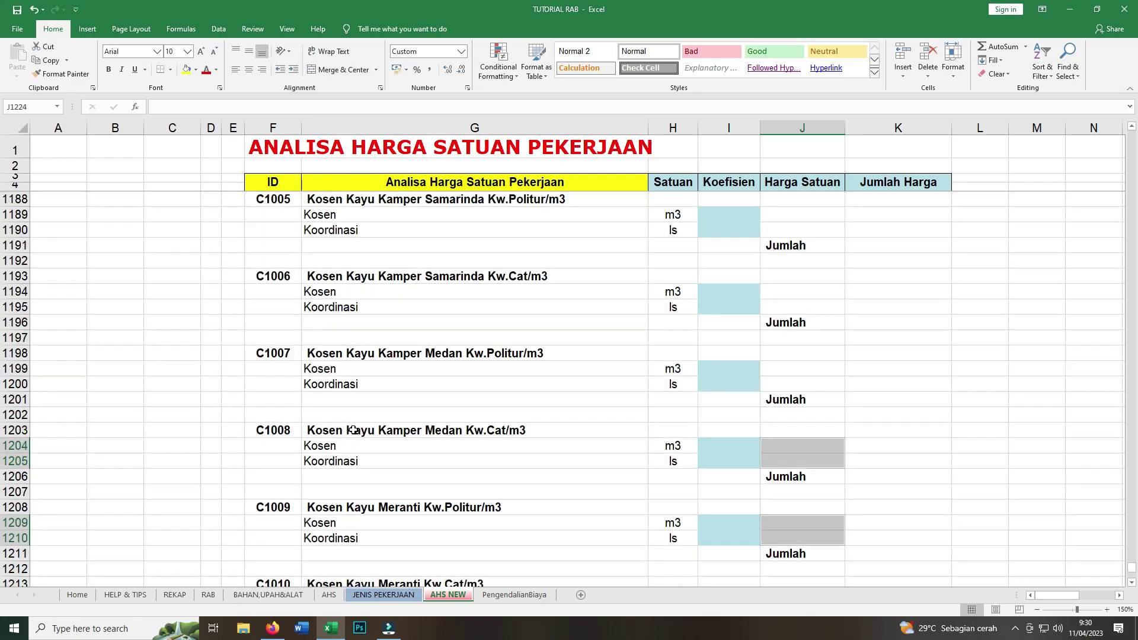
{"action": "scroll", "coordinate": [352, 431], "scroll_direction": "up", "scroll_amount": 4}
{"action": "scroll", "coordinate": [311, 433], "scroll_direction": "up", "scroll_amount": 2}
{"action": "scroll", "coordinate": [565, 378], "scroll_direction": "up", "scroll_amount": 3}
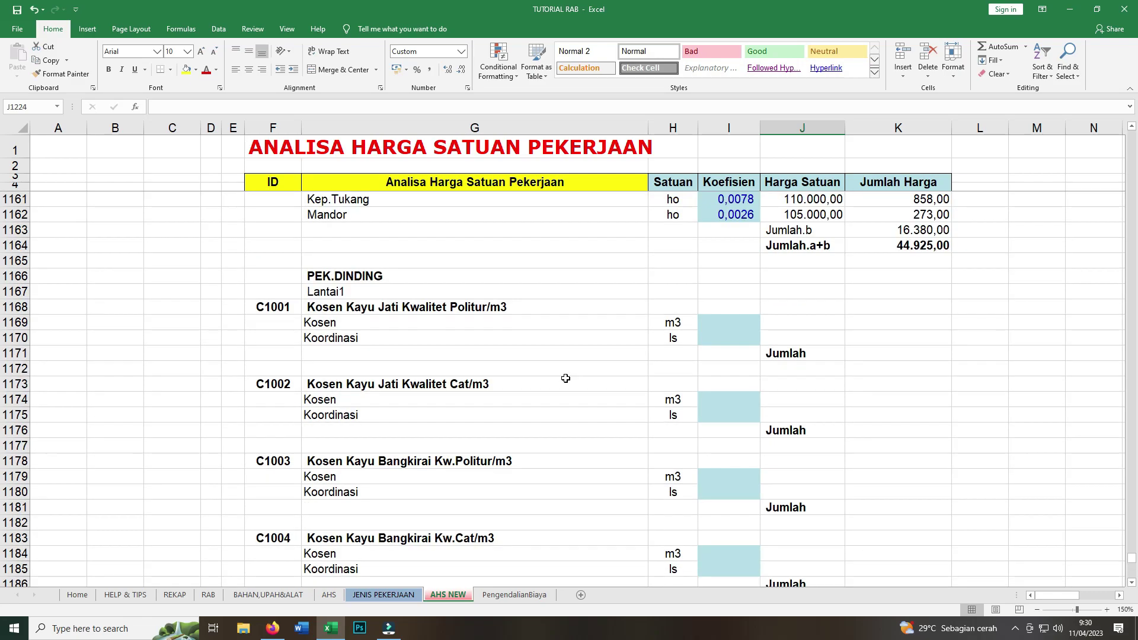
{"action": "scroll", "coordinate": [565, 378], "scroll_direction": "up", "scroll_amount": 2}
{"action": "scroll", "coordinate": [565, 379], "scroll_direction": "up", "scroll_amount": 2}
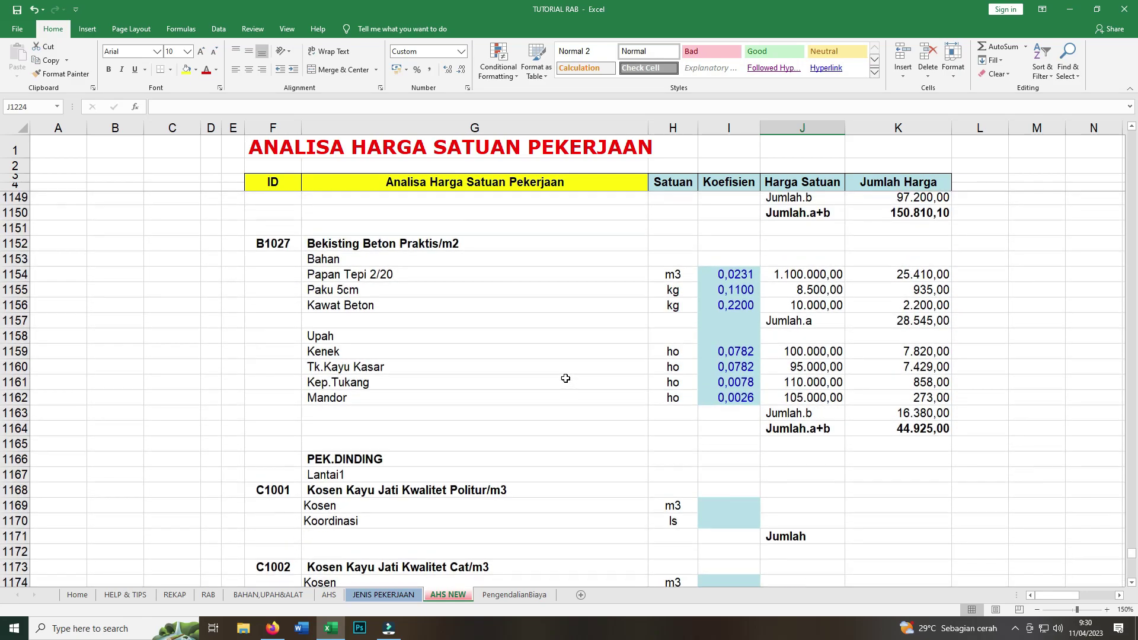
{"action": "scroll", "coordinate": [566, 379], "scroll_direction": "down", "scroll_amount": 2}
{"action": "scroll", "coordinate": [566, 378], "scroll_direction": "down", "scroll_amount": 1}
{"action": "scroll", "coordinate": [564, 376], "scroll_direction": "down", "scroll_amount": 2}
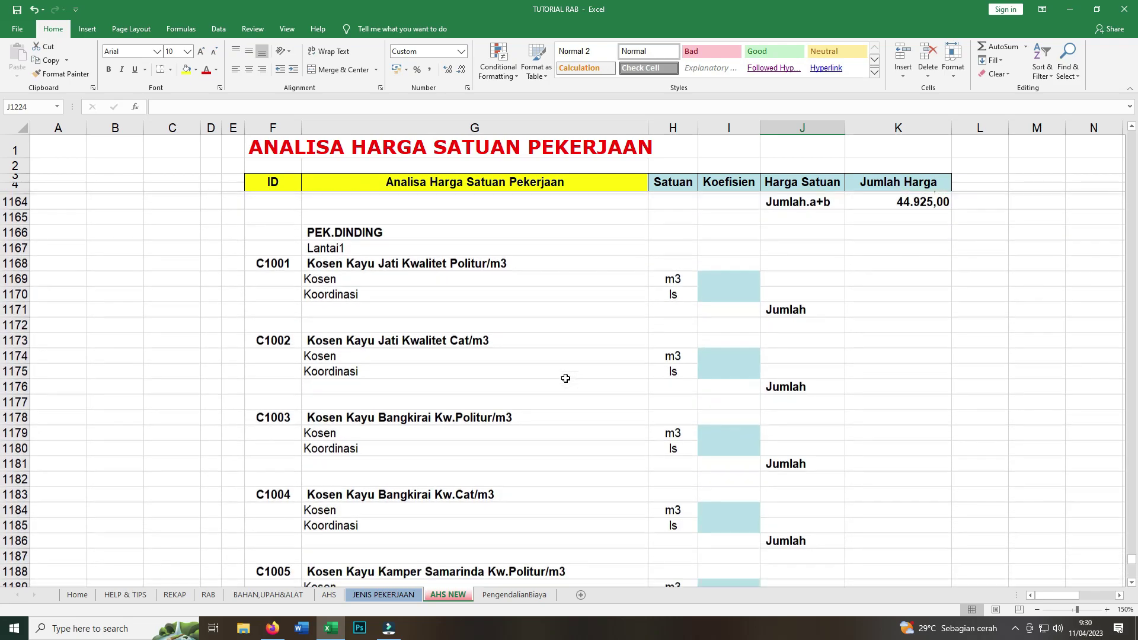
{"action": "scroll", "coordinate": [526, 277], "scroll_direction": "up", "scroll_amount": 2}
{"action": "scroll", "coordinate": [527, 277], "scroll_direction": "up", "scroll_amount": 3}
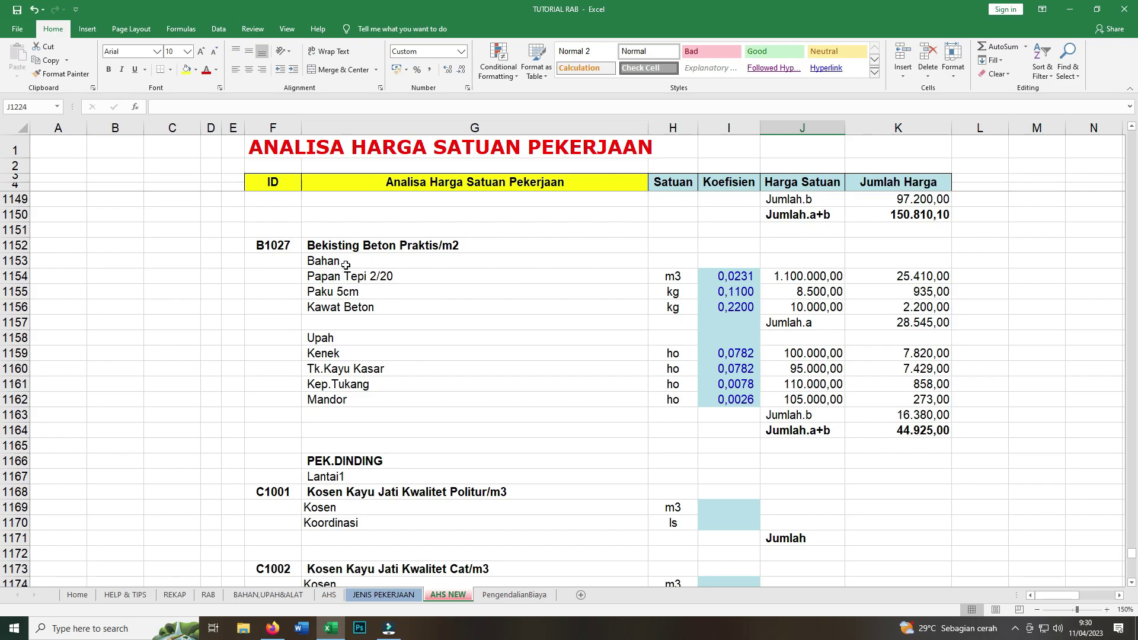
{"action": "scroll", "coordinate": [419, 372], "scroll_direction": "down", "scroll_amount": 3}
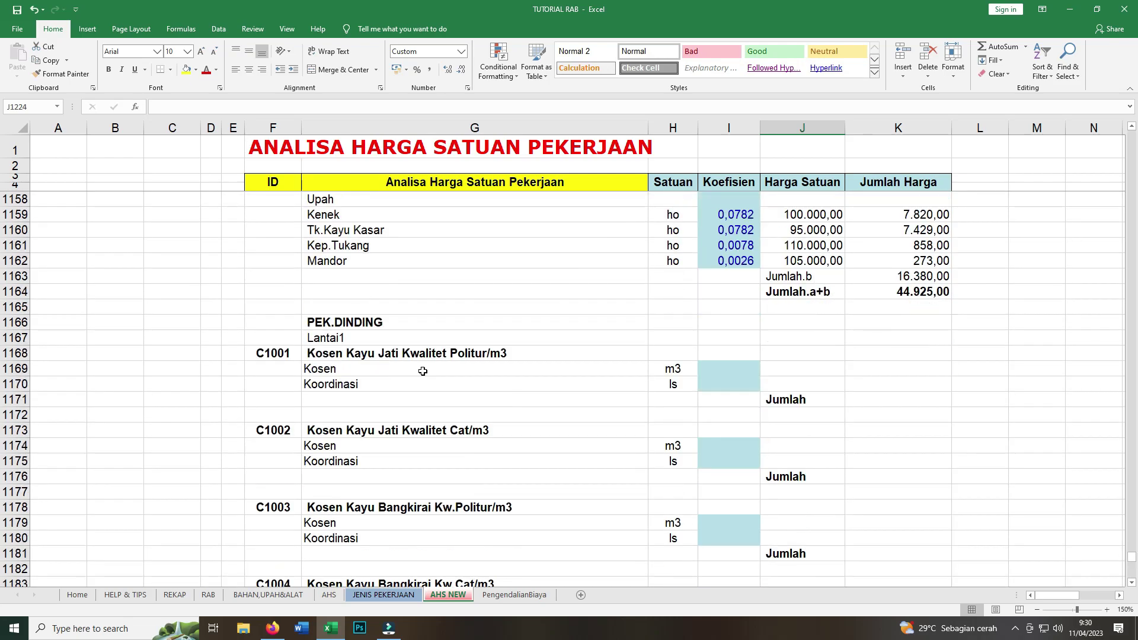
{"action": "scroll", "coordinate": [428, 371], "scroll_direction": "down", "scroll_amount": 1}
{"action": "scroll", "coordinate": [428, 371], "scroll_direction": "down", "scroll_amount": 1}
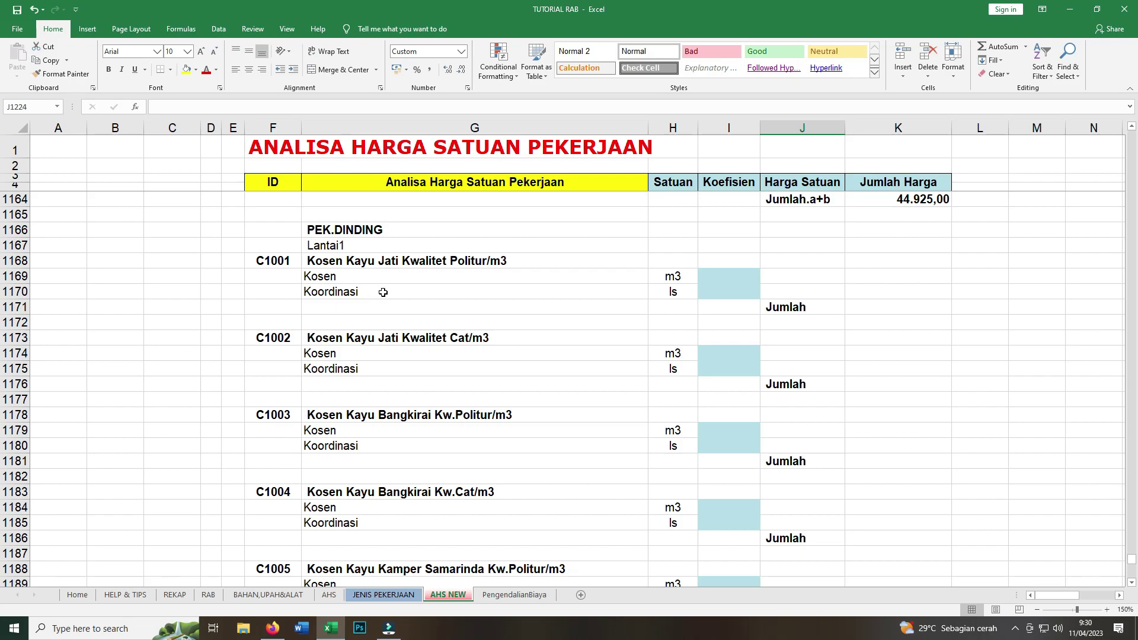
{"action": "left_click", "coordinate": [729, 277]}
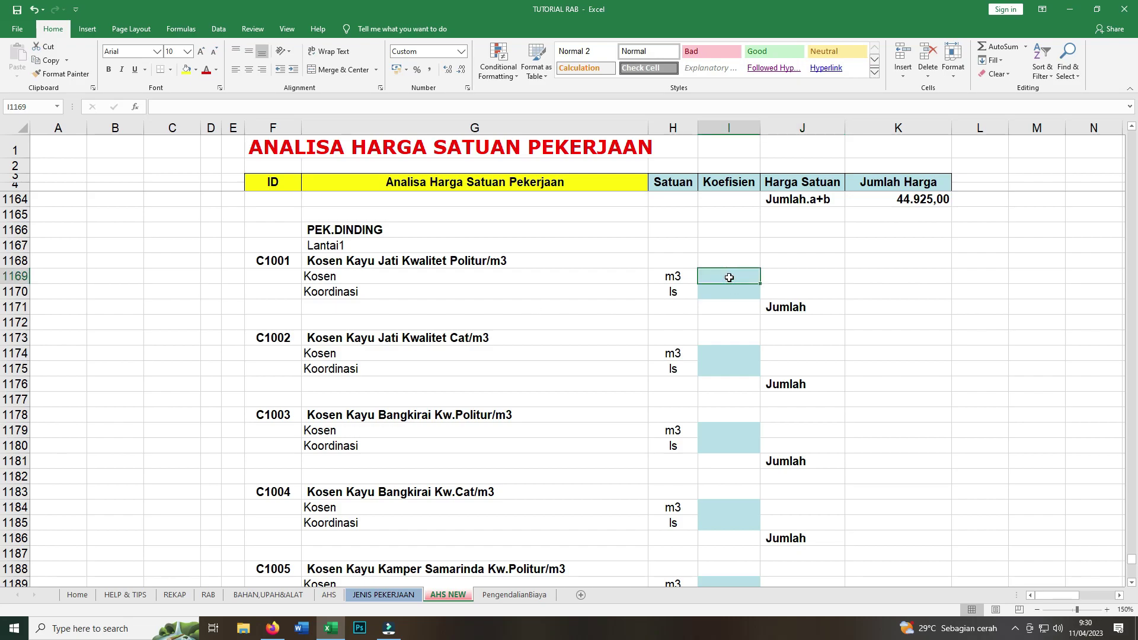
{"action": "type", "text": "1,"}
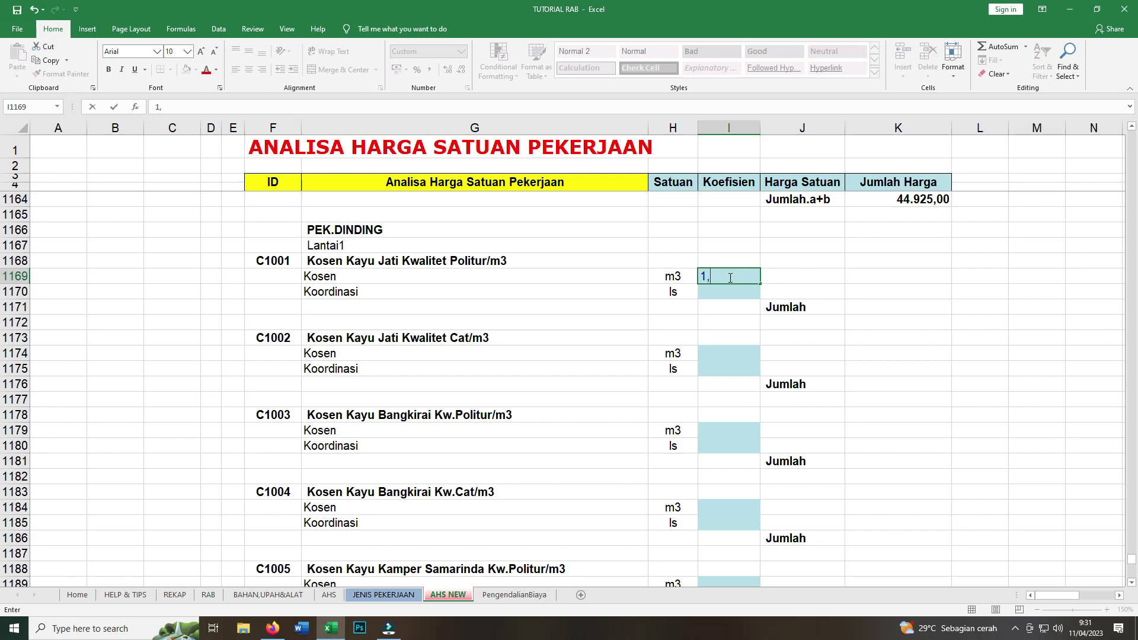
{"action": "type", "text": "000"}
{"action": "key", "text": "Return"}
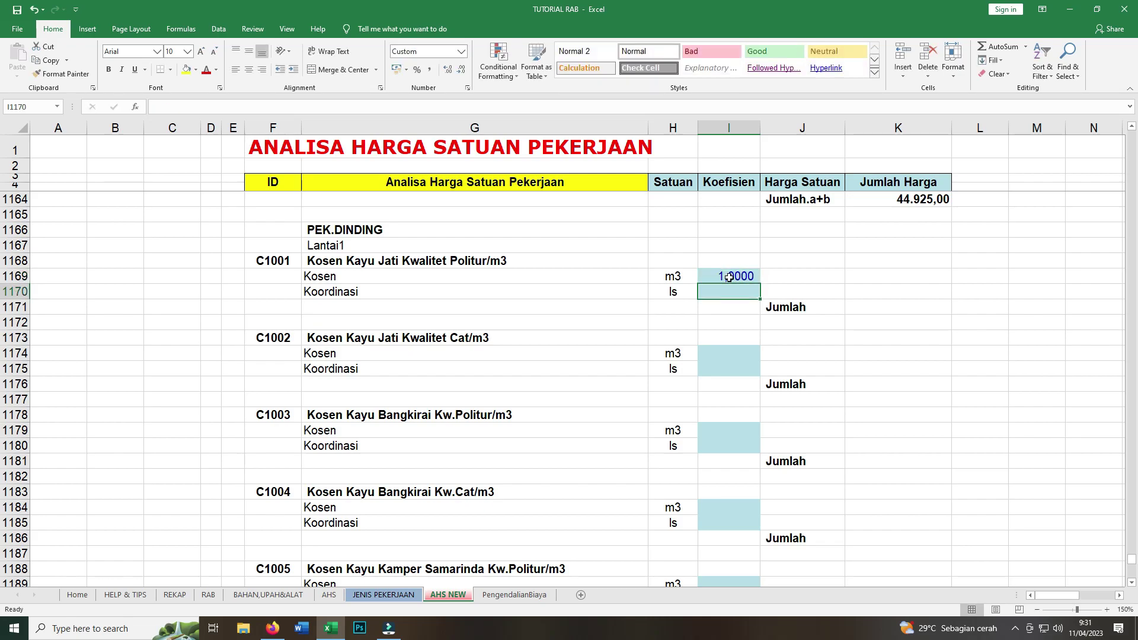
{"action": "type", "text": "1,"}
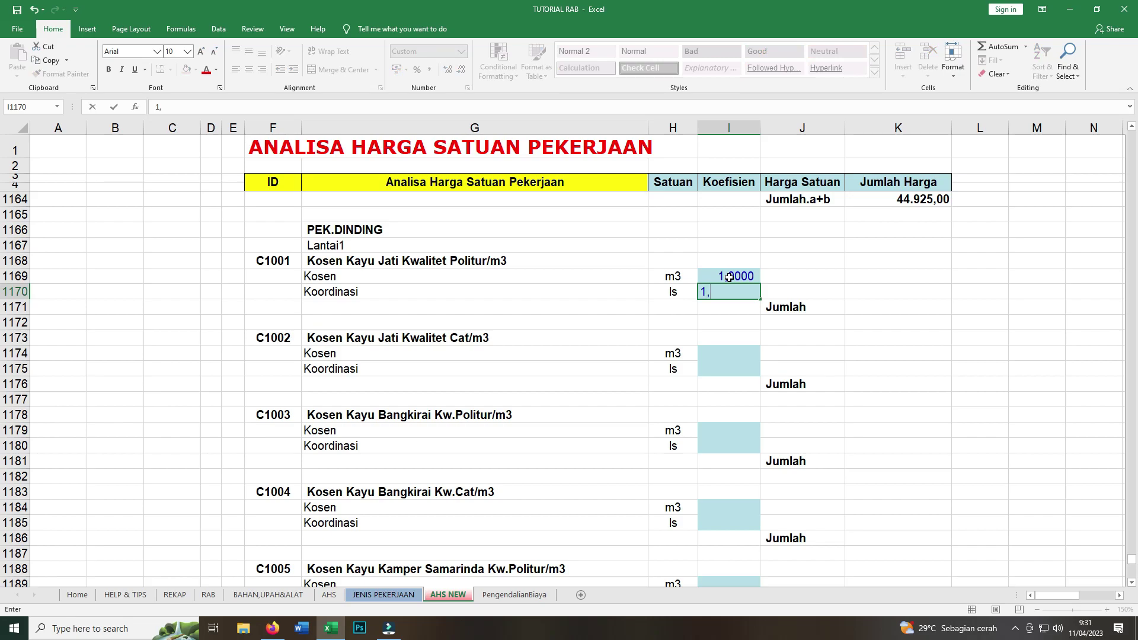
{"action": "type", "text": "0000"}
{"action": "key", "text": "BackSpace"}
{"action": "key", "text": "Tab"}
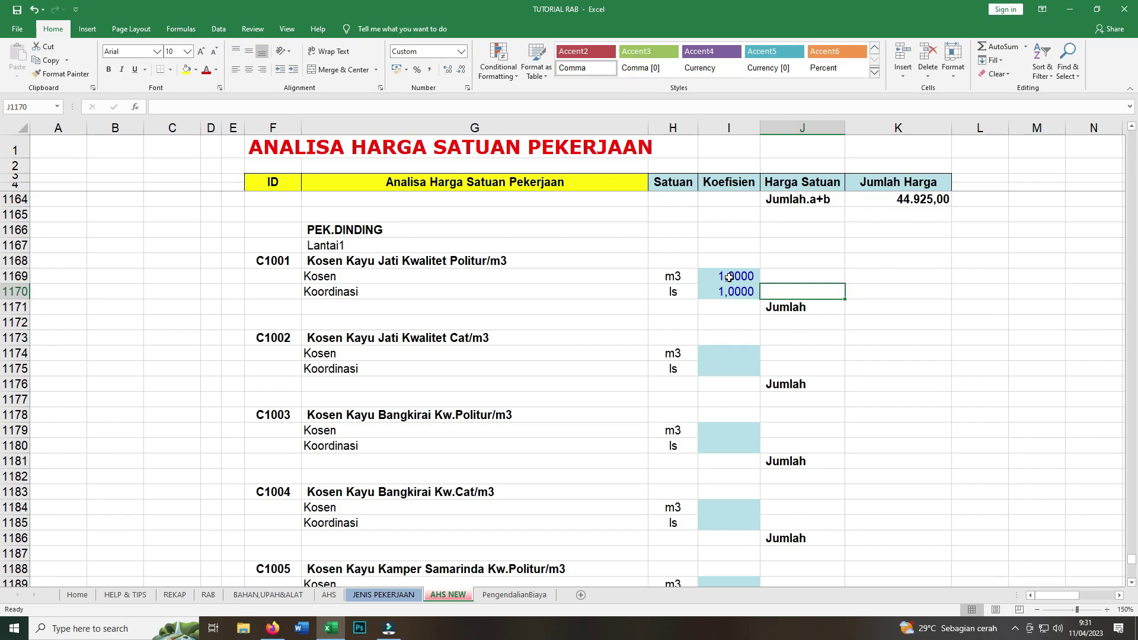
{"action": "left_click", "coordinate": [791, 274]}
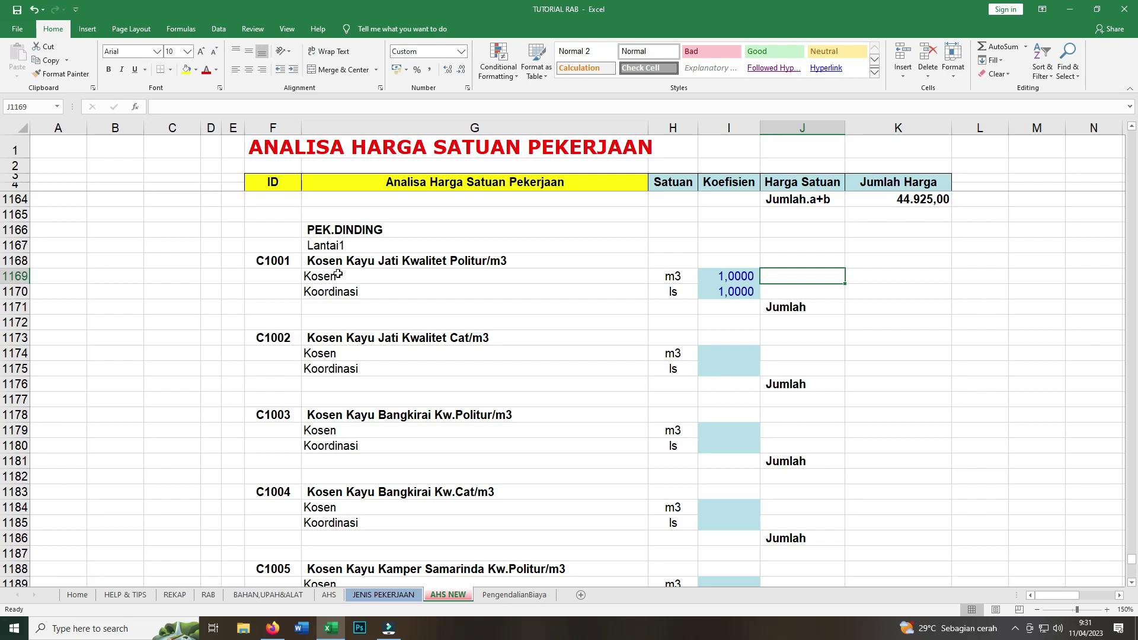
Link J1169 to the Kosen Kayu Jati Kwalitet Politur price on BAHAN,UPAH&ALAT (2.000.000,00).
{"action": "type", "text": "="}
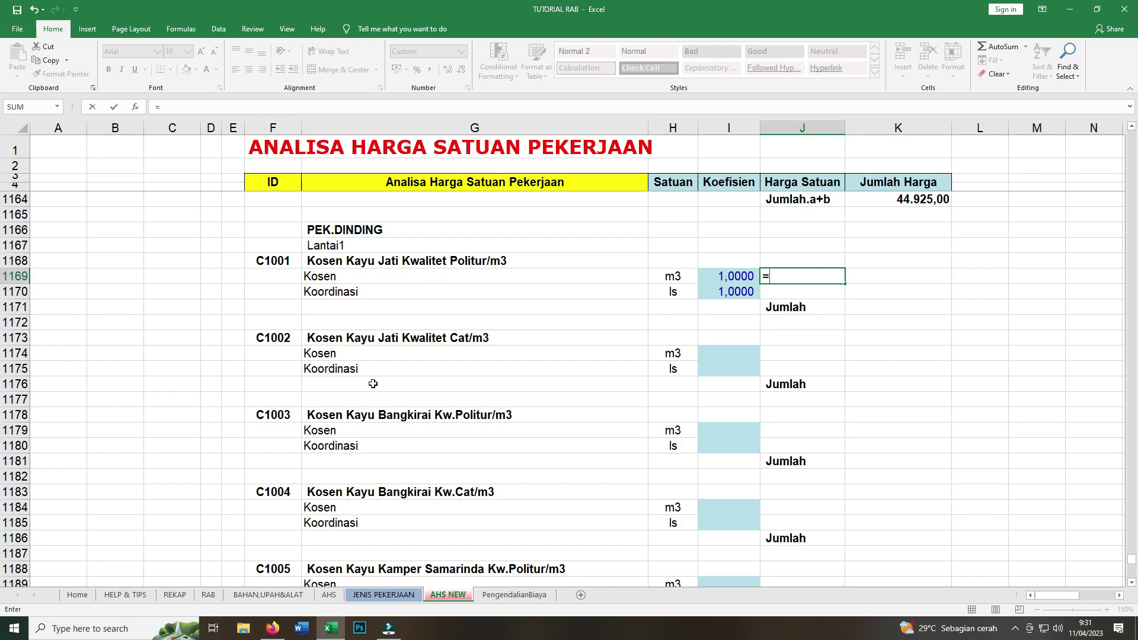
{"action": "left_click", "coordinate": [266, 595]}
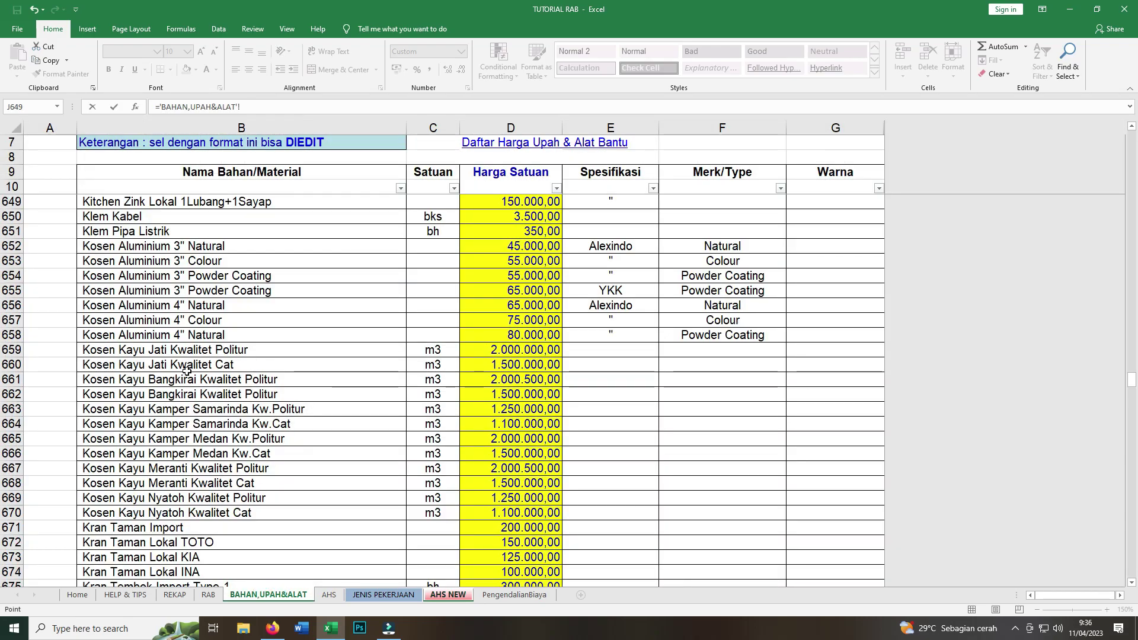
{"action": "left_click", "coordinate": [533, 351]}
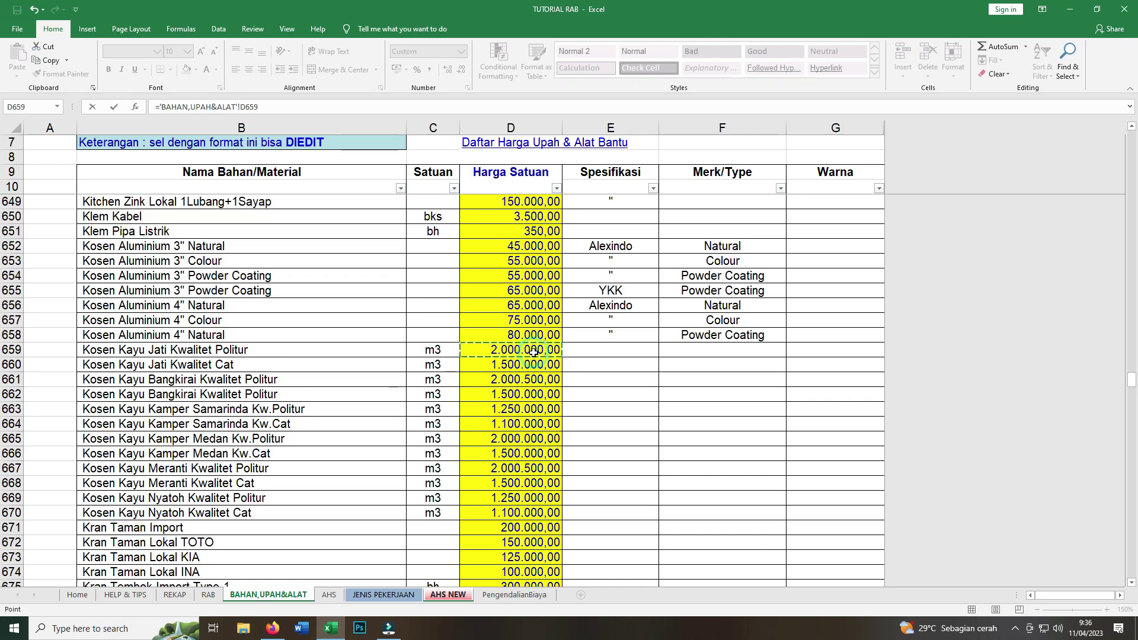
{"action": "key", "text": "Return"}
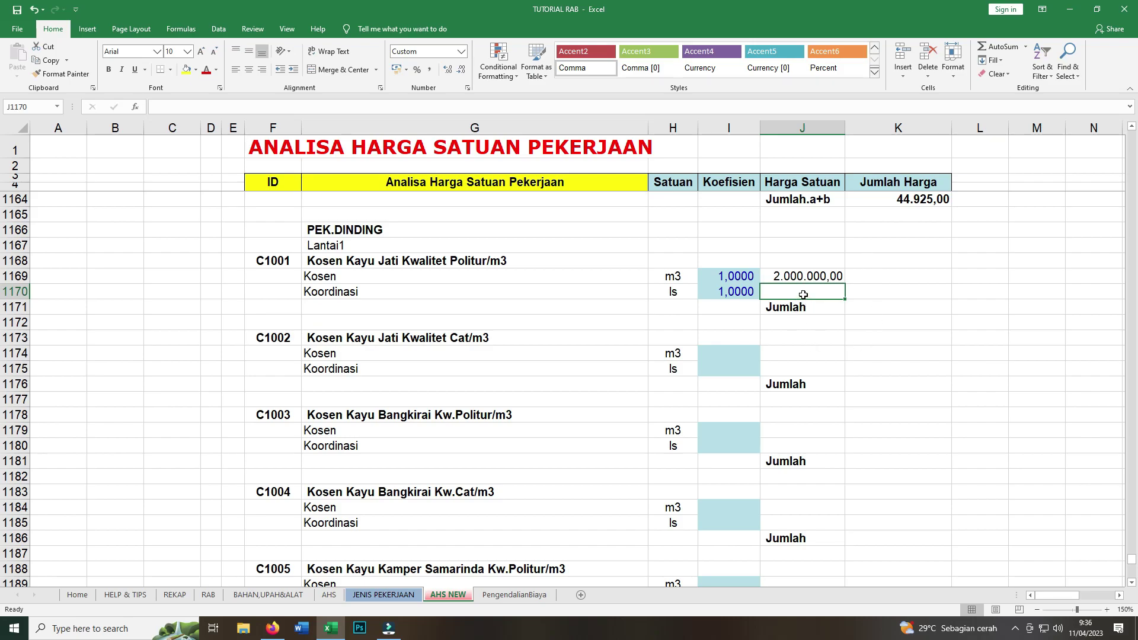
Enter =J1169*2,5% in J1170 so the Koordinasi unit price reads 50.000,00.
{"action": "type", "text": "="}
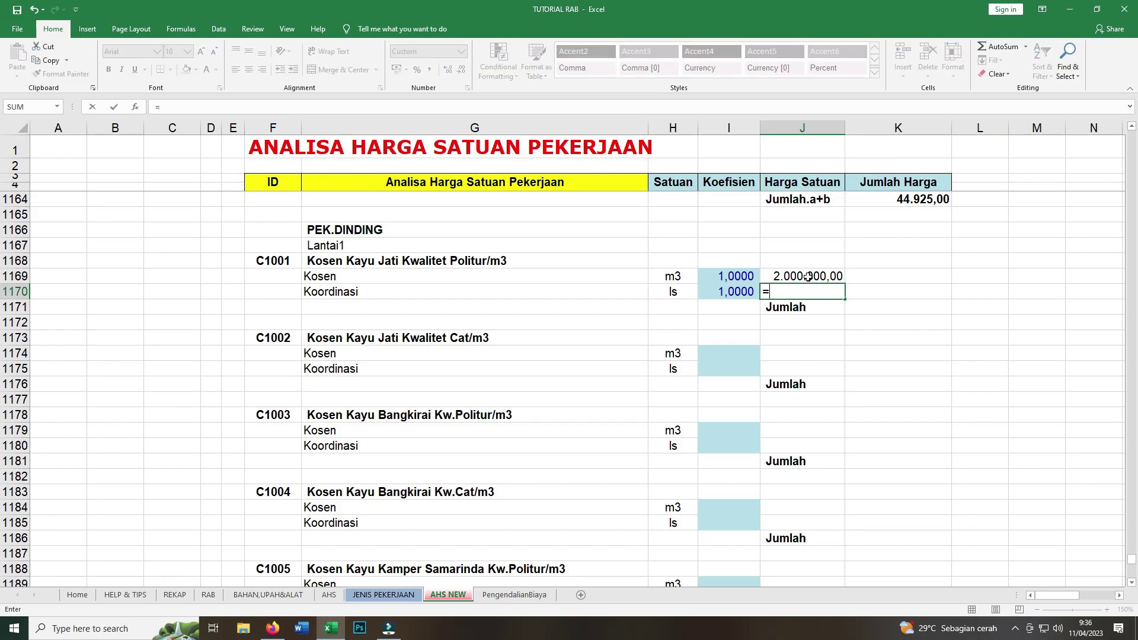
{"action": "left_click", "coordinate": [809, 277]}
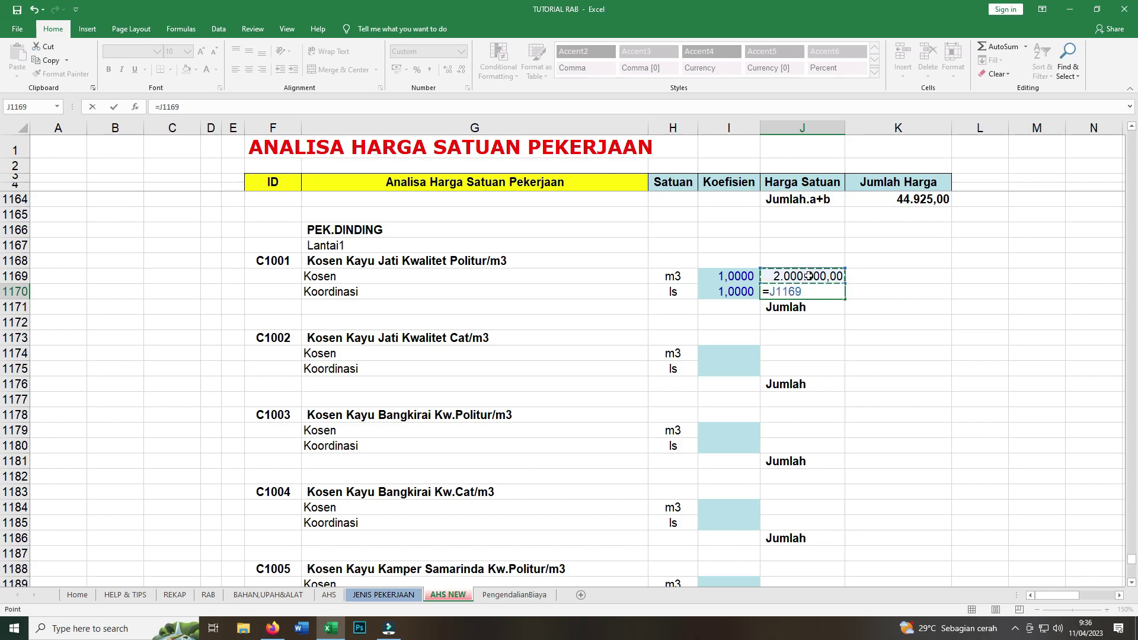
{"action": "type", "text": "*"}
{"action": "type", "text": "2,5"}
{"action": "type", "text": "%"}
{"action": "key", "text": "Return"}
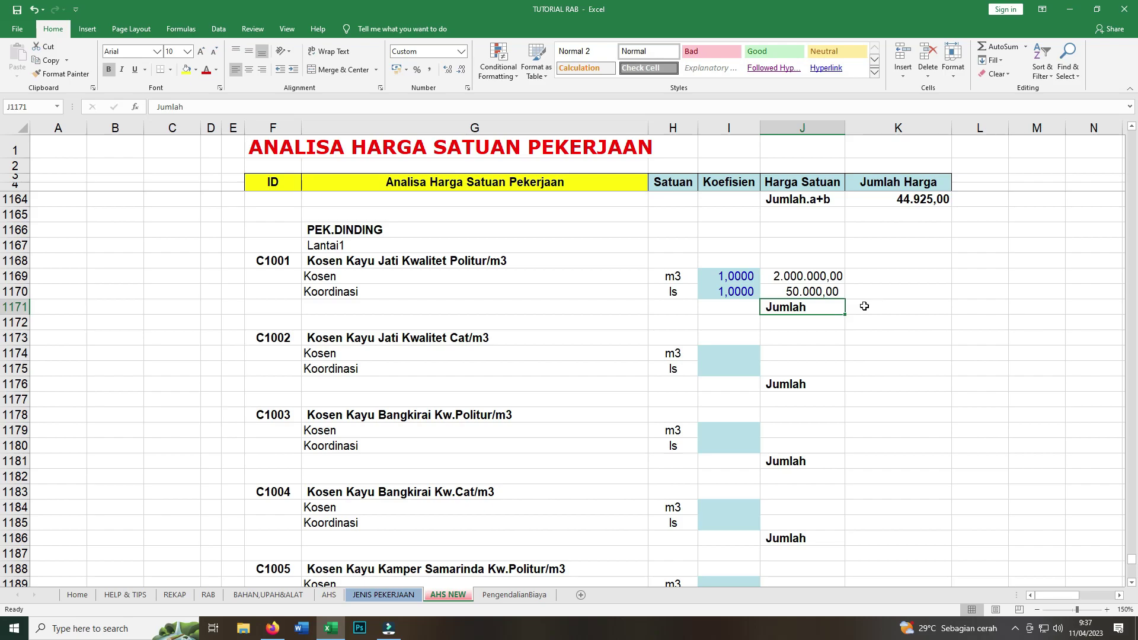
Enter =I1169*J1169 in K1169 and fill it to K1170, giving 2.000.000,00 and 50.000,00.
{"action": "left_click", "coordinate": [888, 273]}
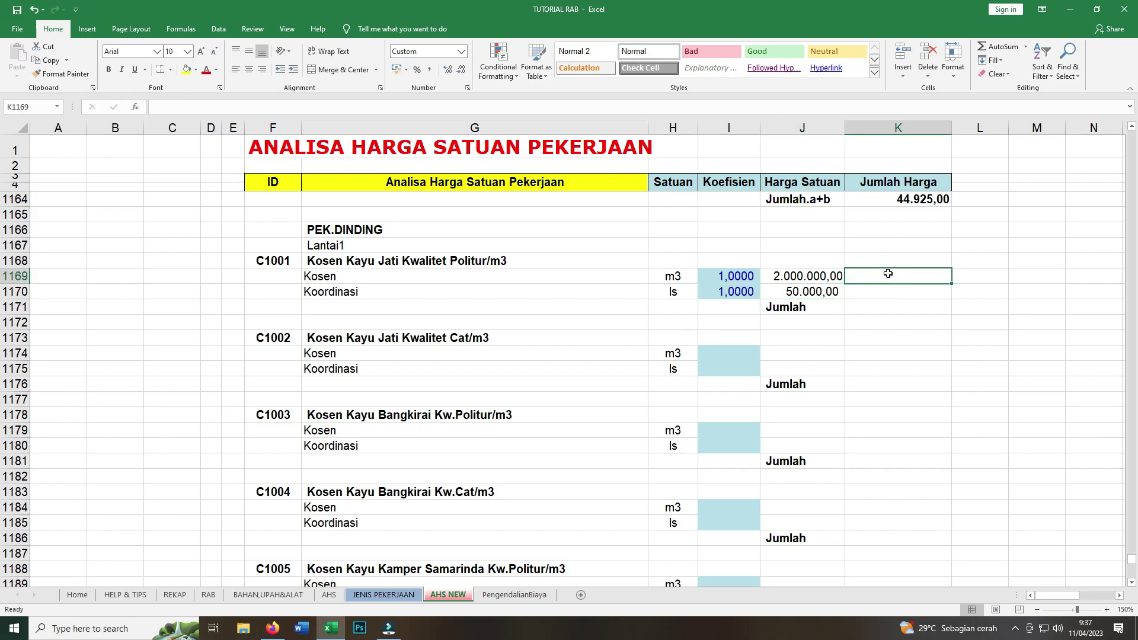
{"action": "type", "text": "="}
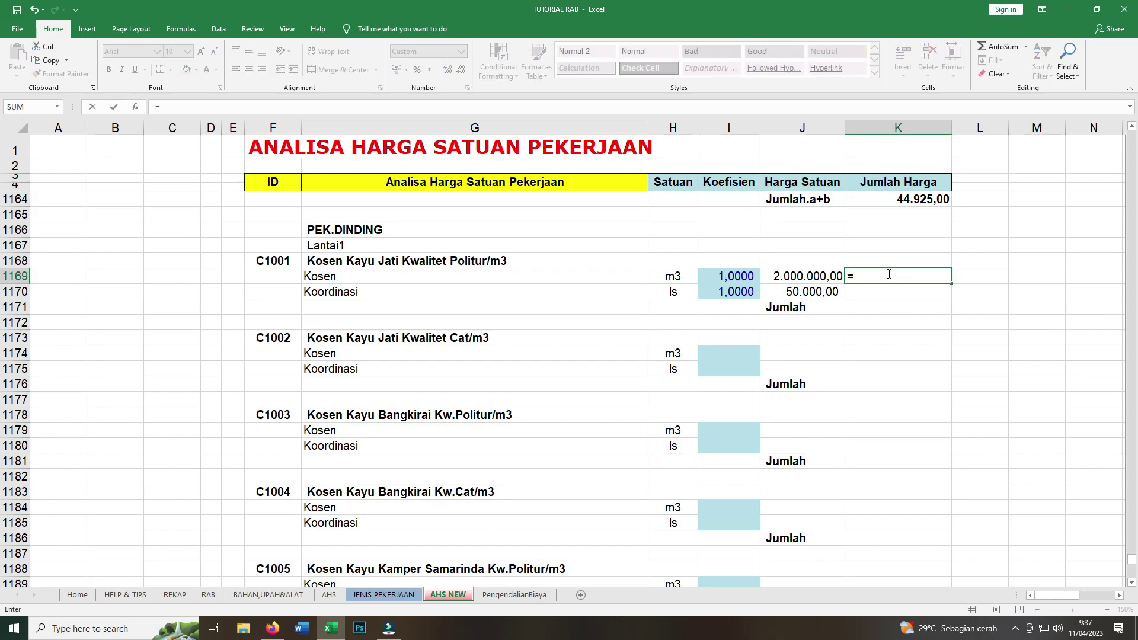
{"action": "left_click", "coordinate": [734, 277]}
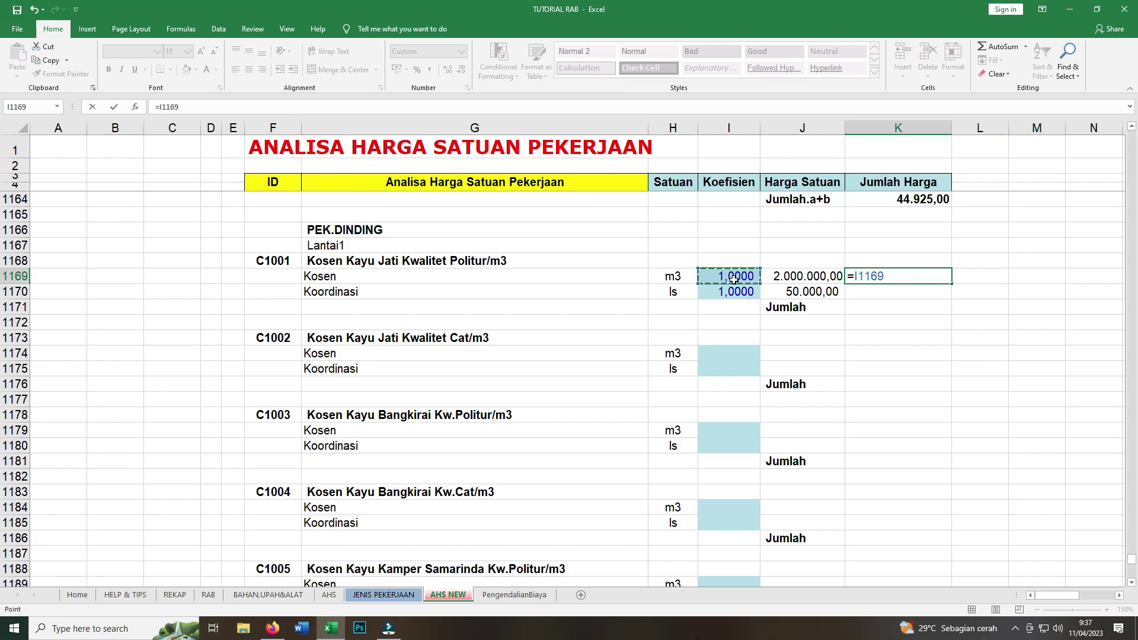
{"action": "type", "text": "*"}
{"action": "left_click", "coordinate": [802, 276]}
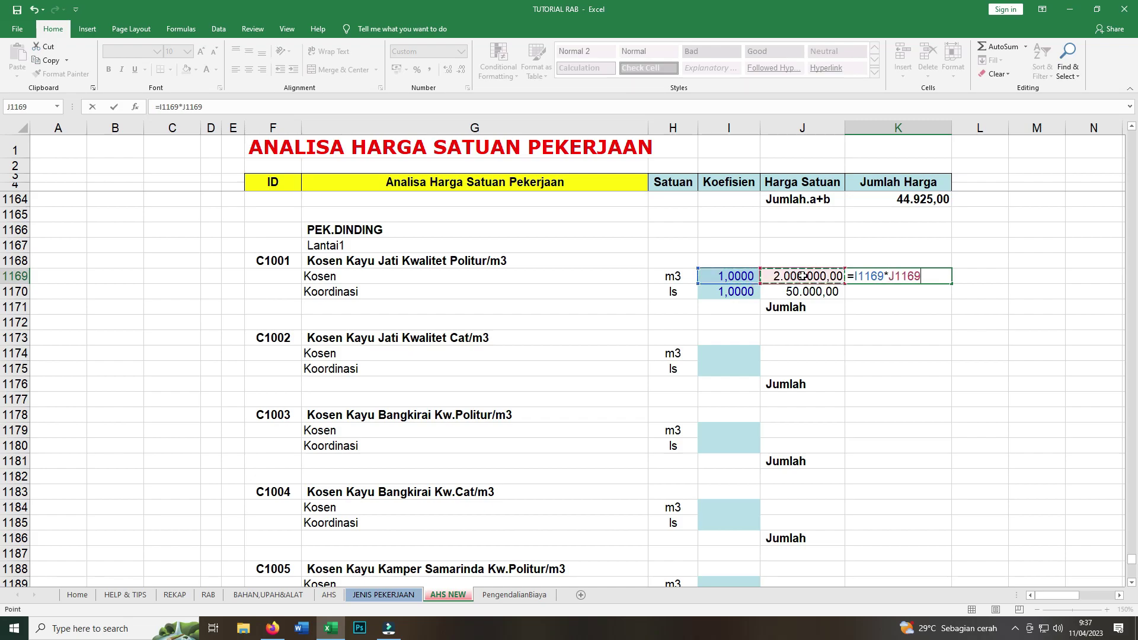
{"action": "key", "text": "Return"}
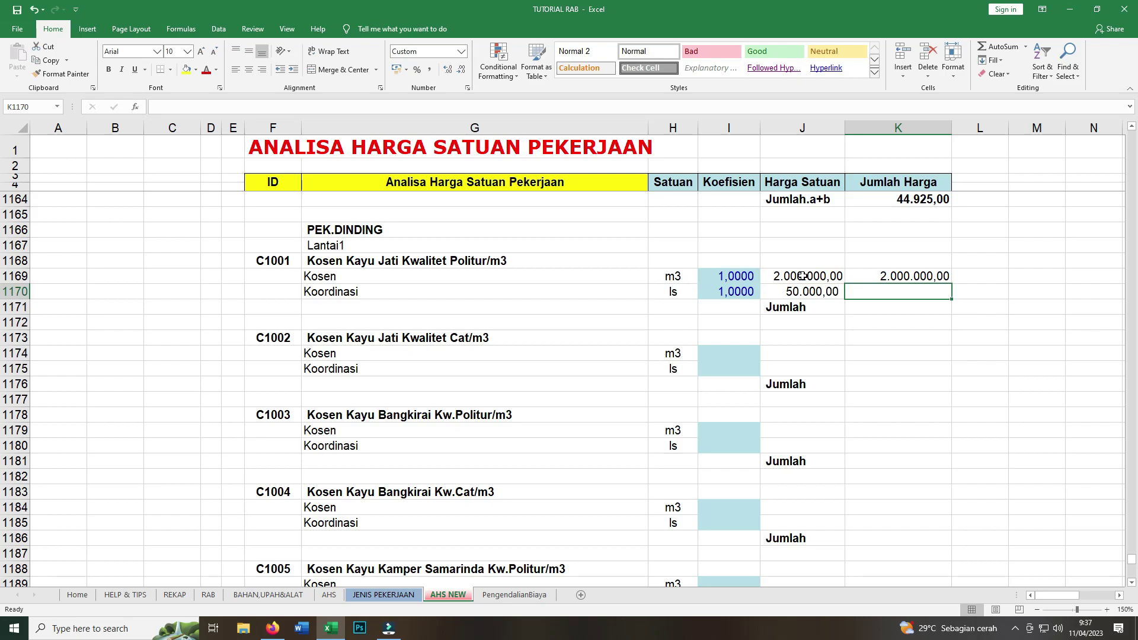
{"action": "left_click", "coordinate": [933, 277]}
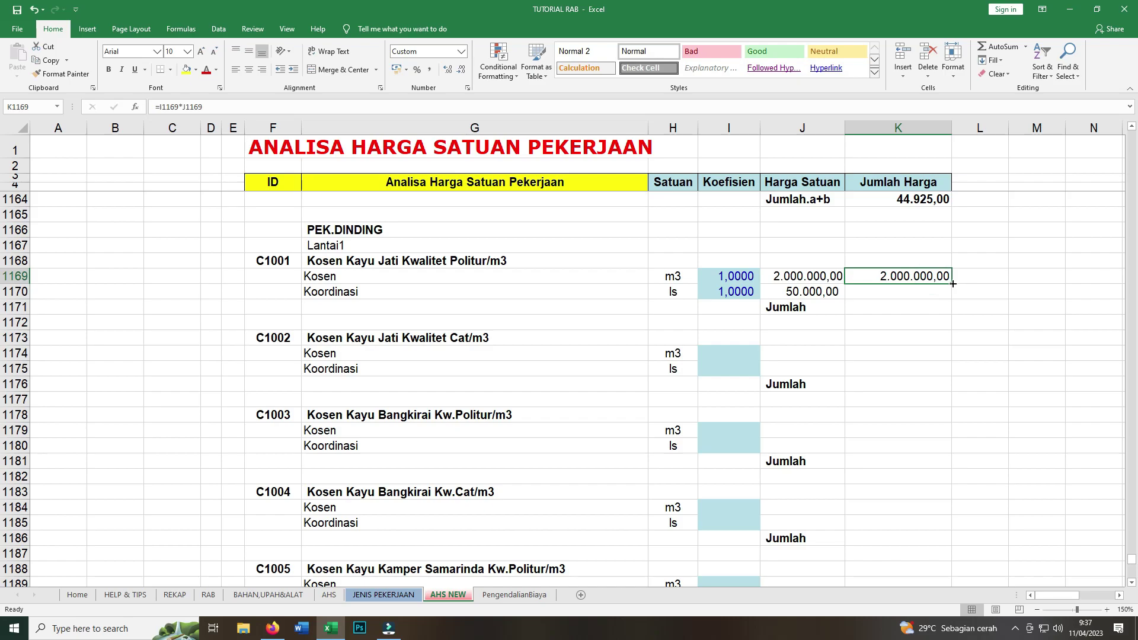
{"action": "left_click_drag", "start_coordinate": [953, 284], "coordinate": [952, 299]}
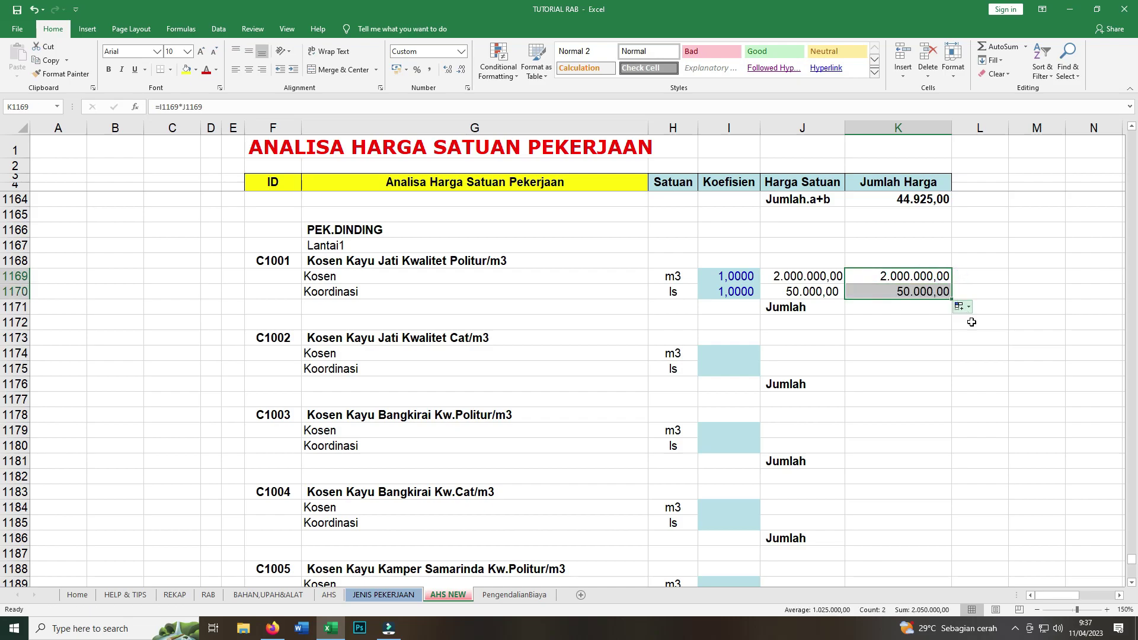
{"action": "left_click", "coordinate": [974, 336]}
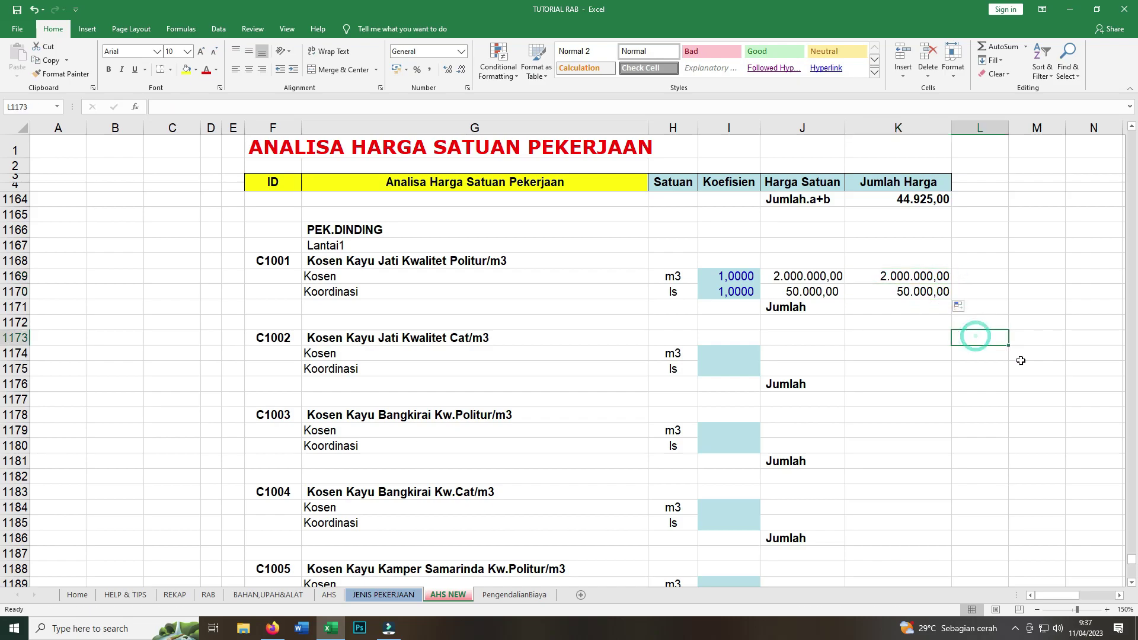
Sum K1169:K1170 in K1171 for a C1001 Jumlah of 2.050.000,00.
{"action": "left_click", "coordinate": [909, 311]}
{"action": "type", "text": "="}
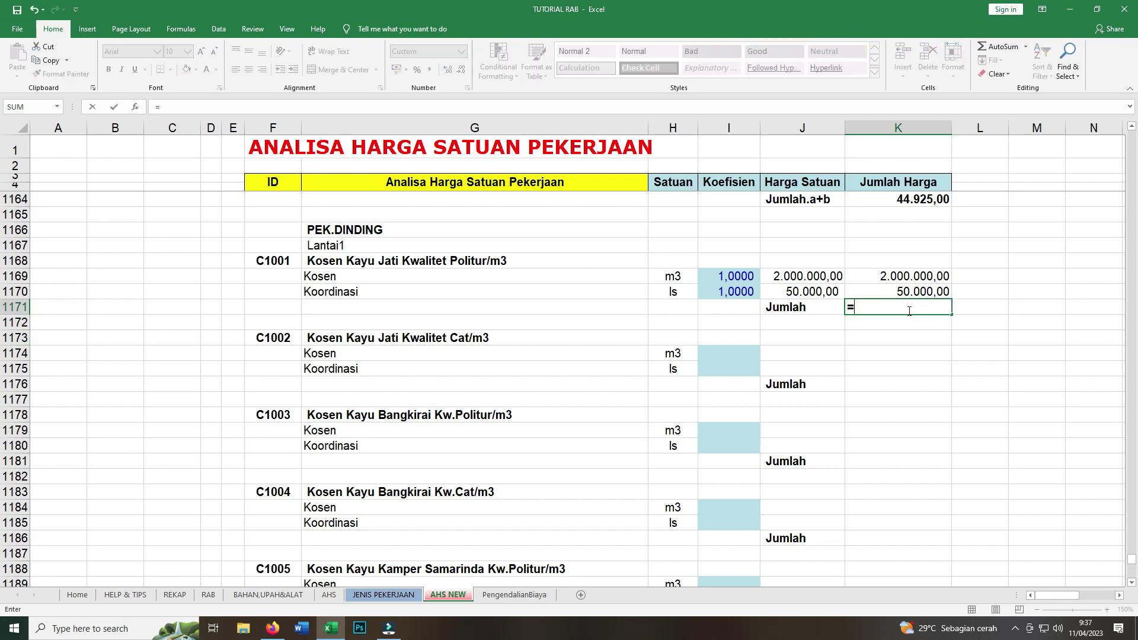
{"action": "type", "text": "sum"}
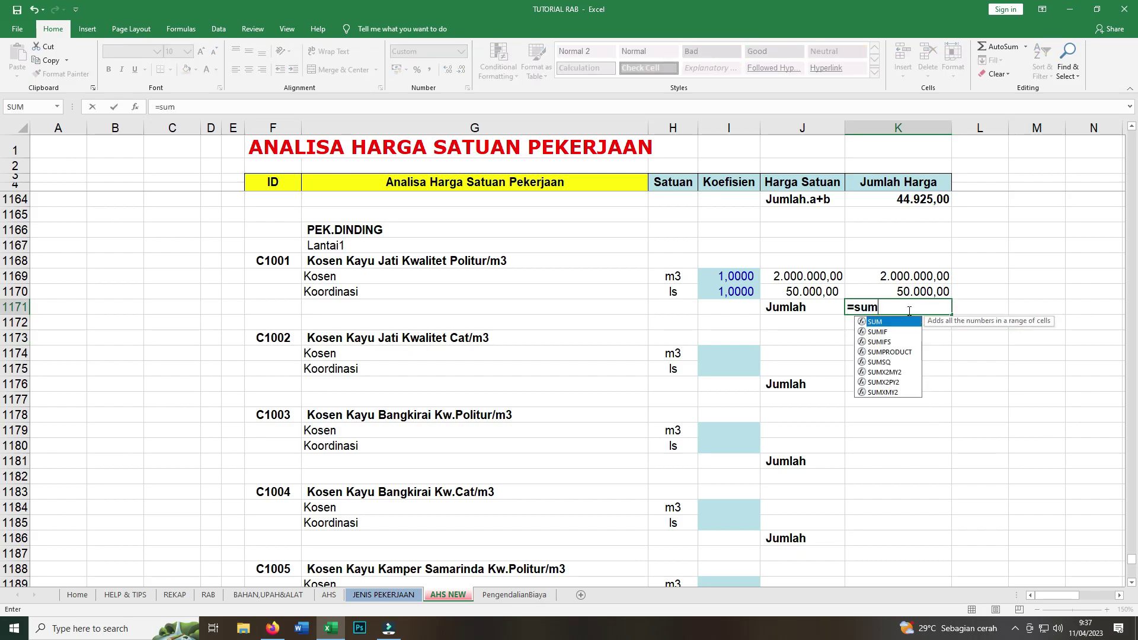
{"action": "type", "text": "("}
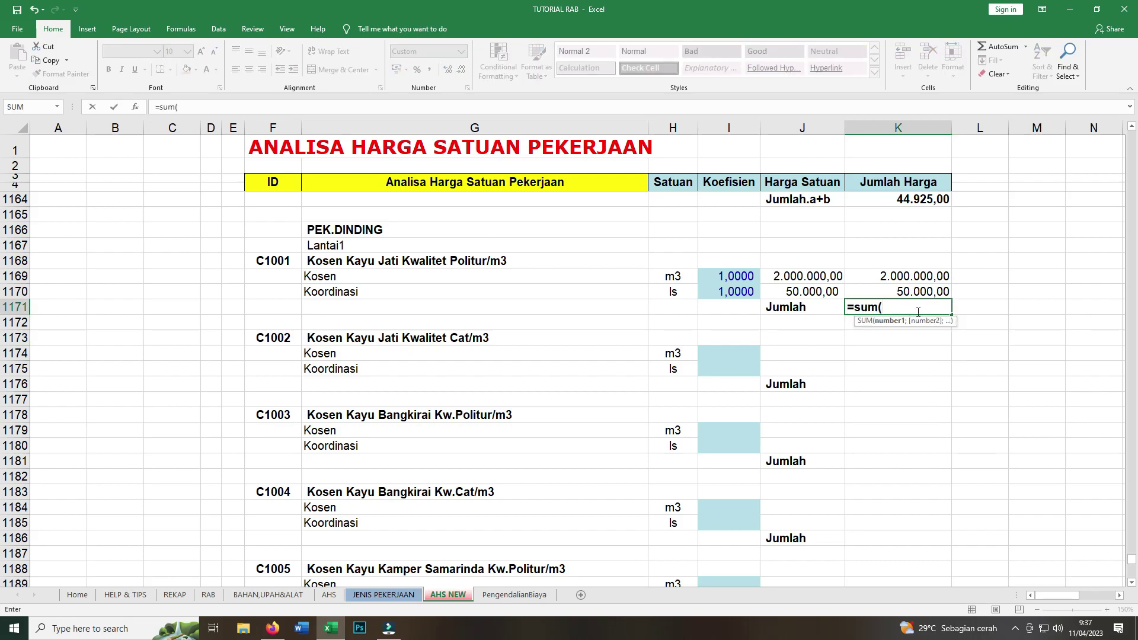
{"action": "left_click_drag", "start_coordinate": [911, 282], "coordinate": [911, 290]}
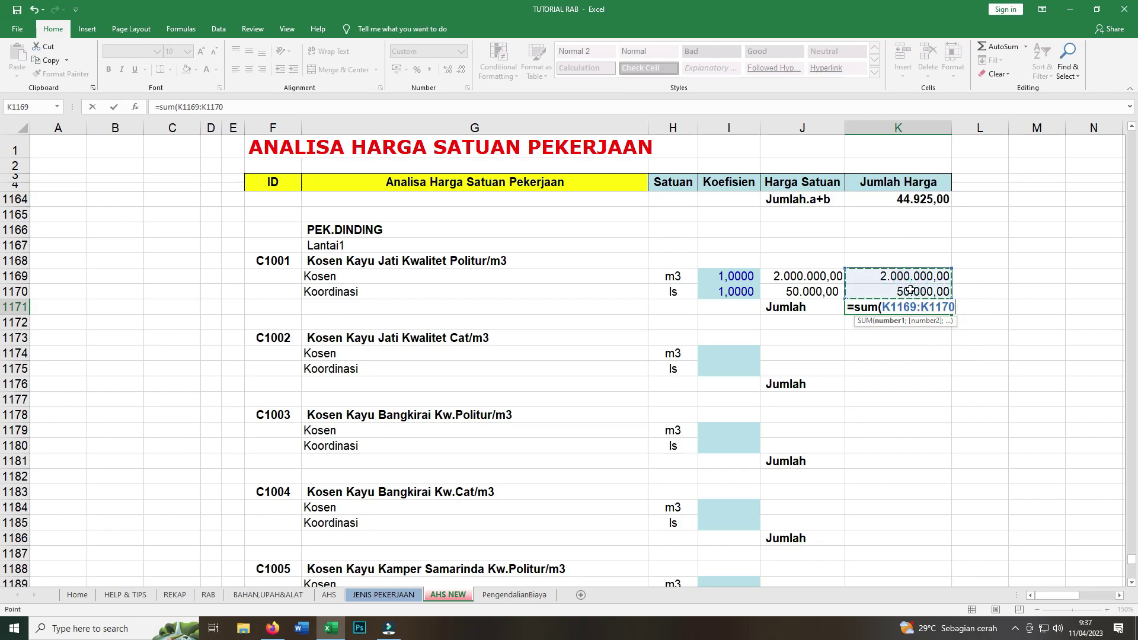
{"action": "type", "text": ")"}
{"action": "key", "text": "Return"}
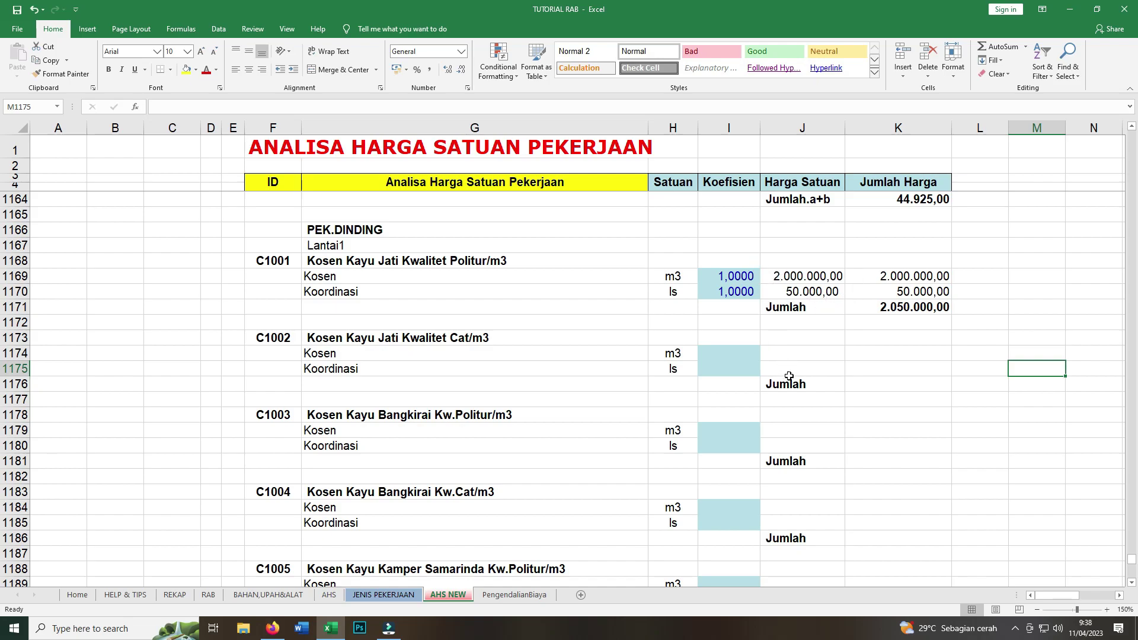
Enter 1,000 as the C1002 Kosen and Koordinasi coefficients in I1174 and I1175.
{"action": "scroll", "coordinate": [754, 358], "scroll_direction": "down", "scroll_amount": 1}
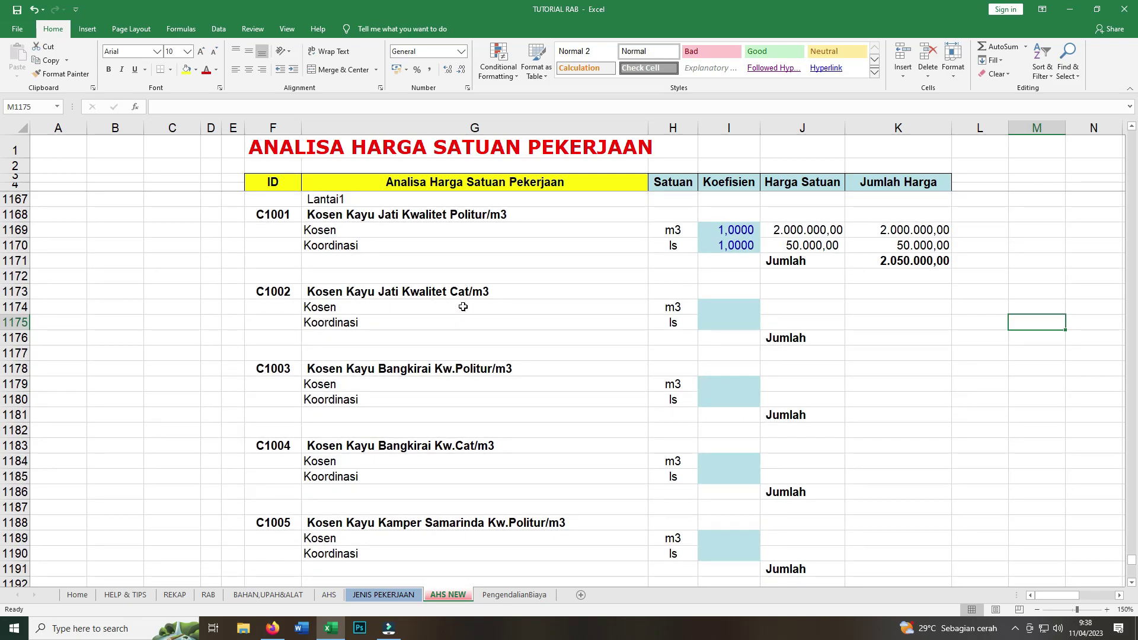
{"action": "left_click", "coordinate": [731, 303]}
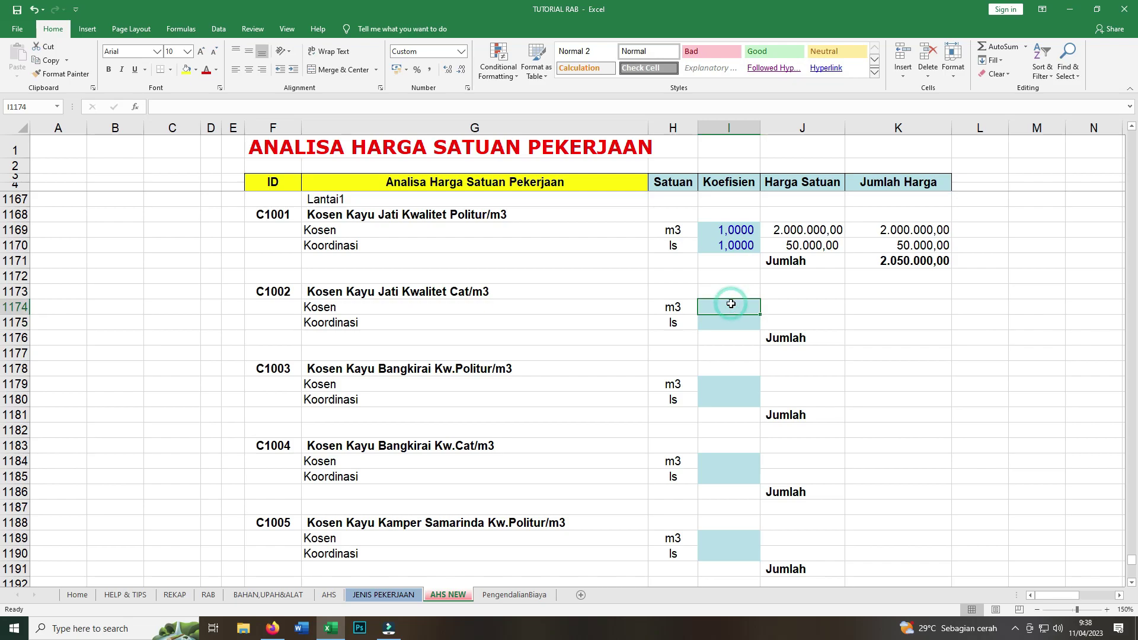
{"action": "type", "text": "1,000"}
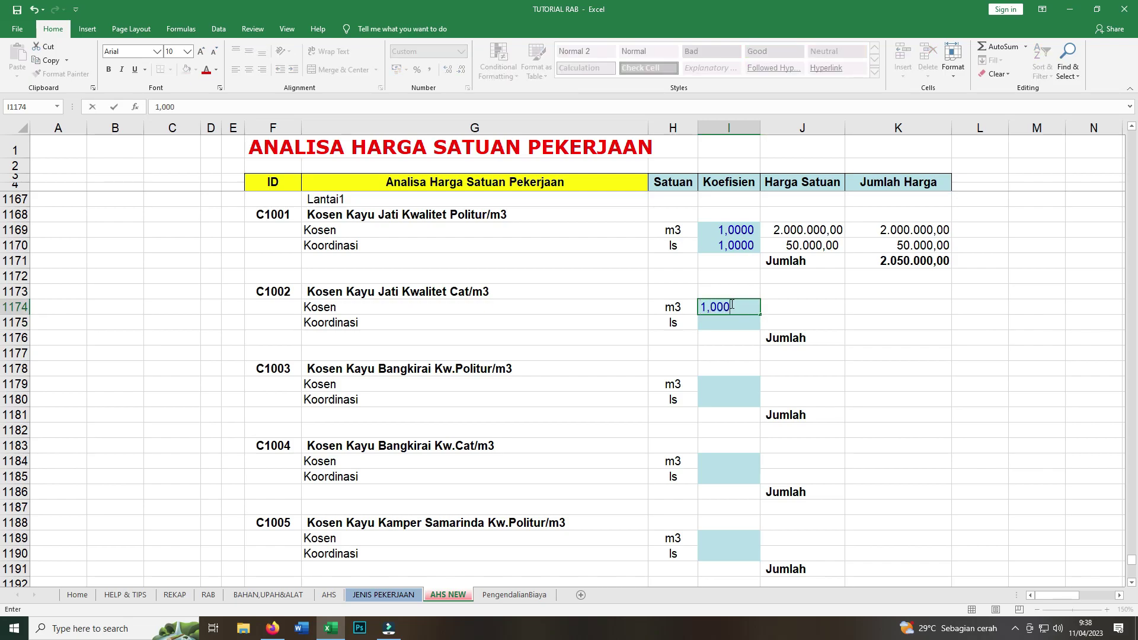
{"action": "key", "text": "Return"}
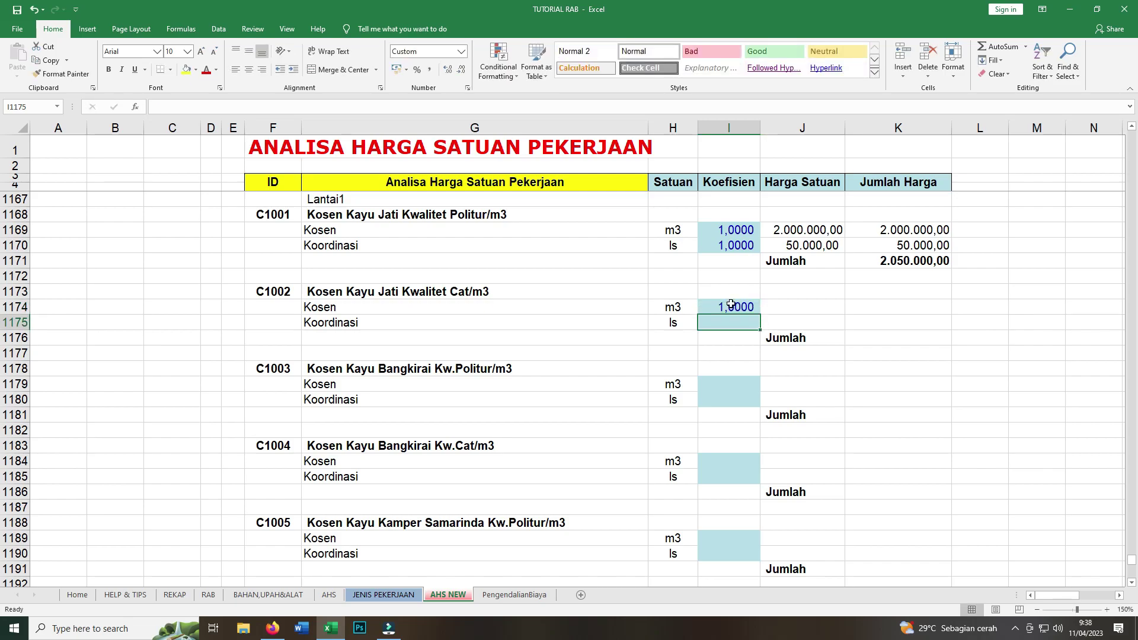
{"action": "type", "text": "1,000"}
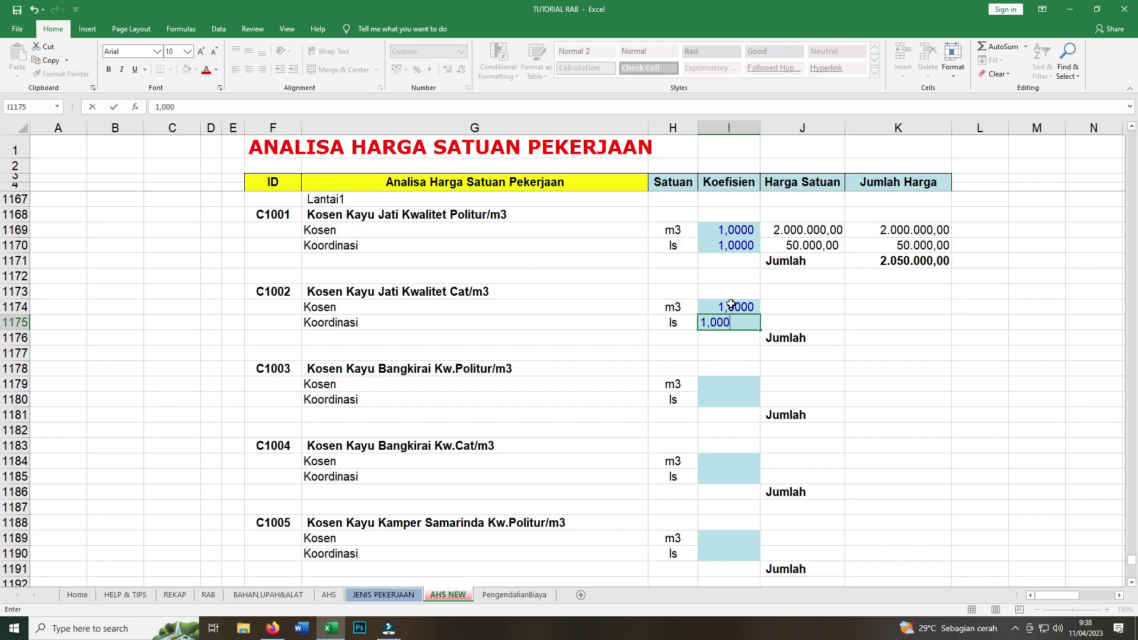
{"action": "left_click", "coordinate": [775, 306]}
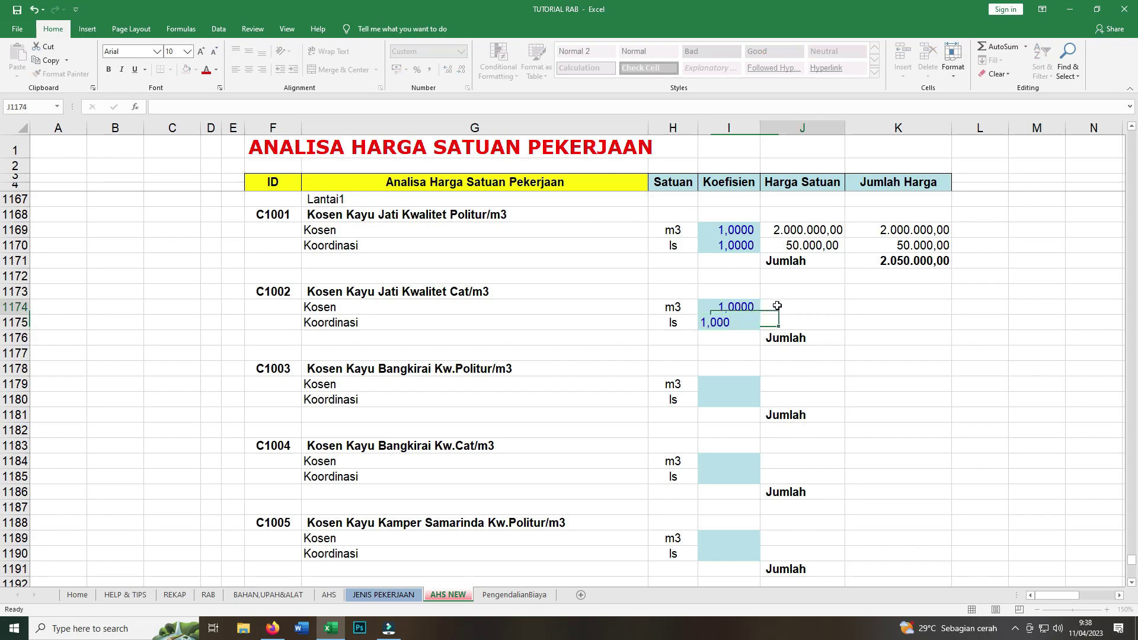
Link J1174 to the Kosen Kayu Jati Kwalitet Cat price on BAHAN,UPAH&ALAT (1.500.000,00).
{"action": "type", "text": "="}
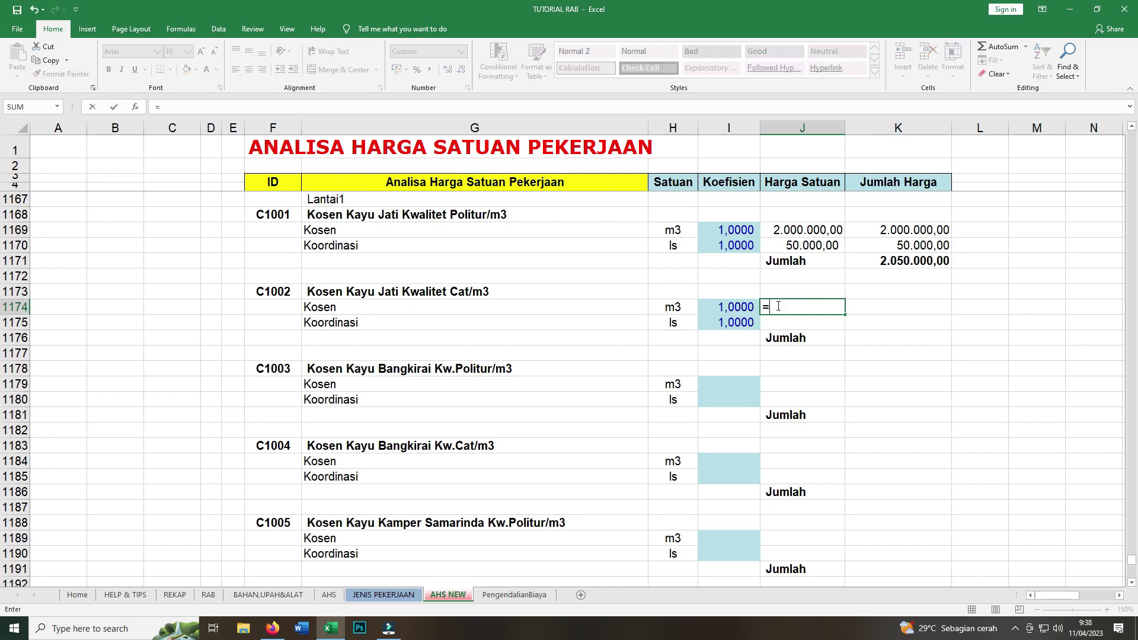
{"action": "left_click", "coordinate": [276, 595]}
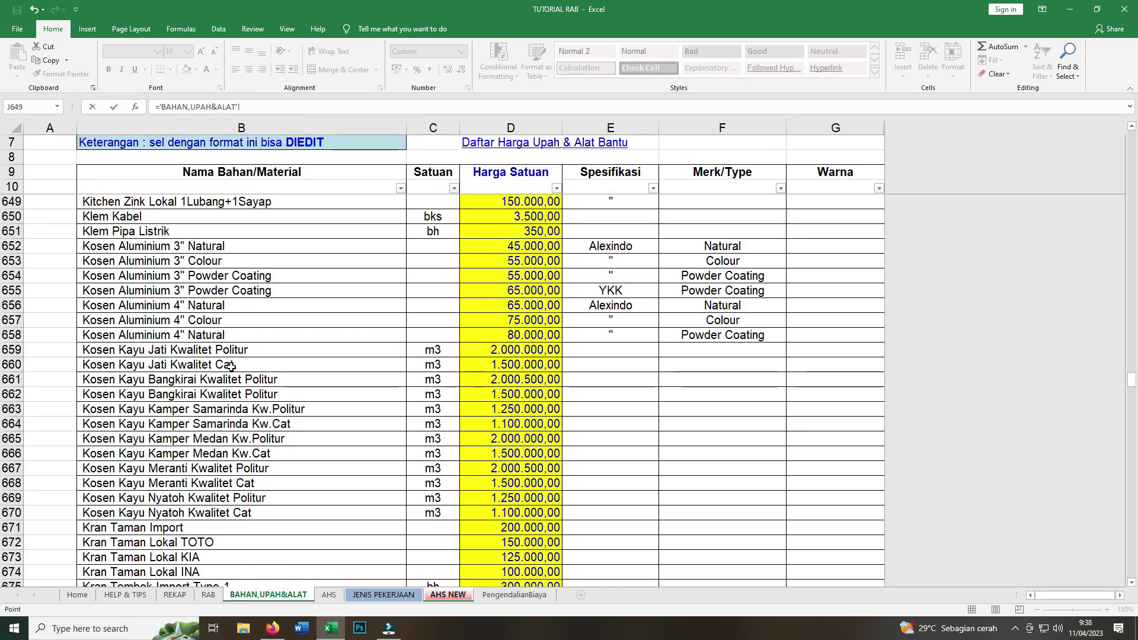
{"action": "left_click", "coordinate": [513, 363]}
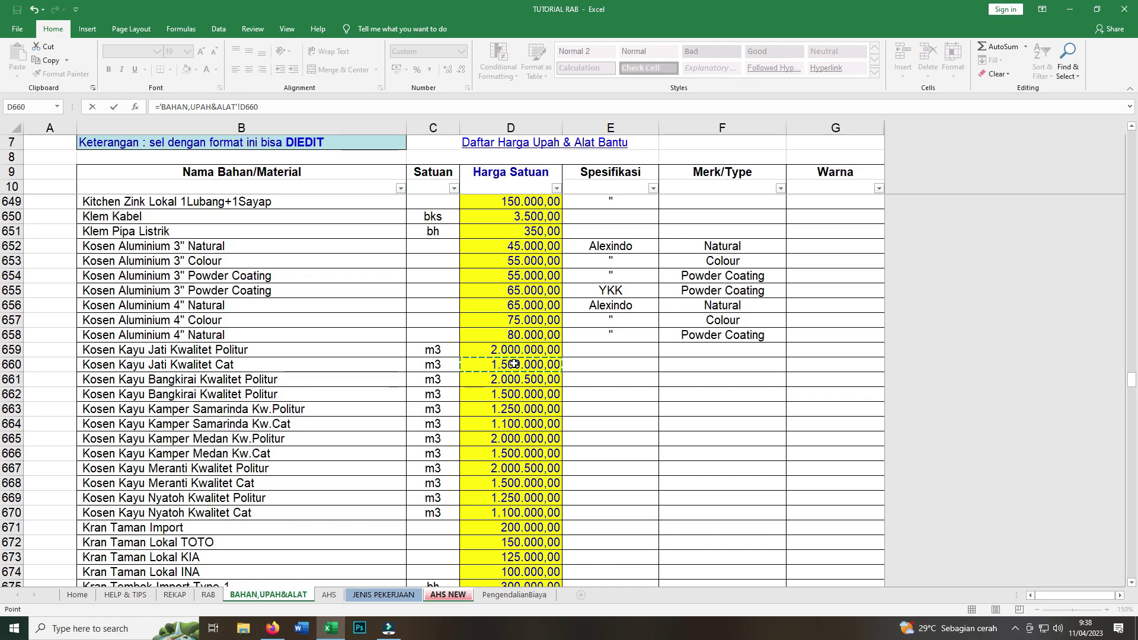
{"action": "key", "text": "Return"}
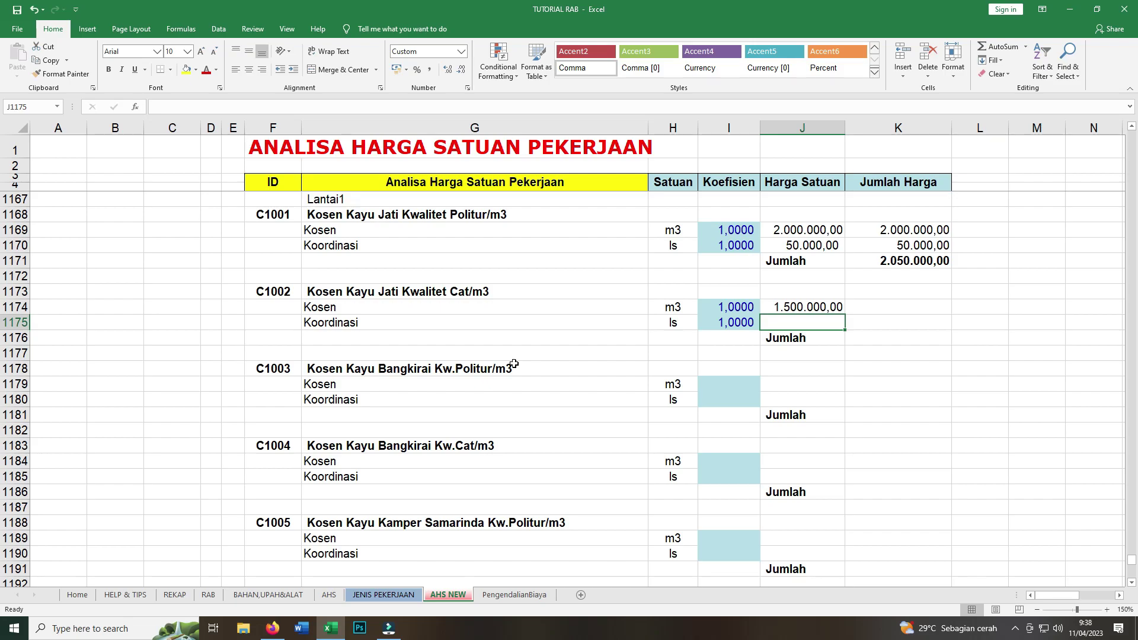
Enter =J1174*2,5% in J1175 so the Koordinasi price reads 37.500,00.
{"action": "type", "text": "="}
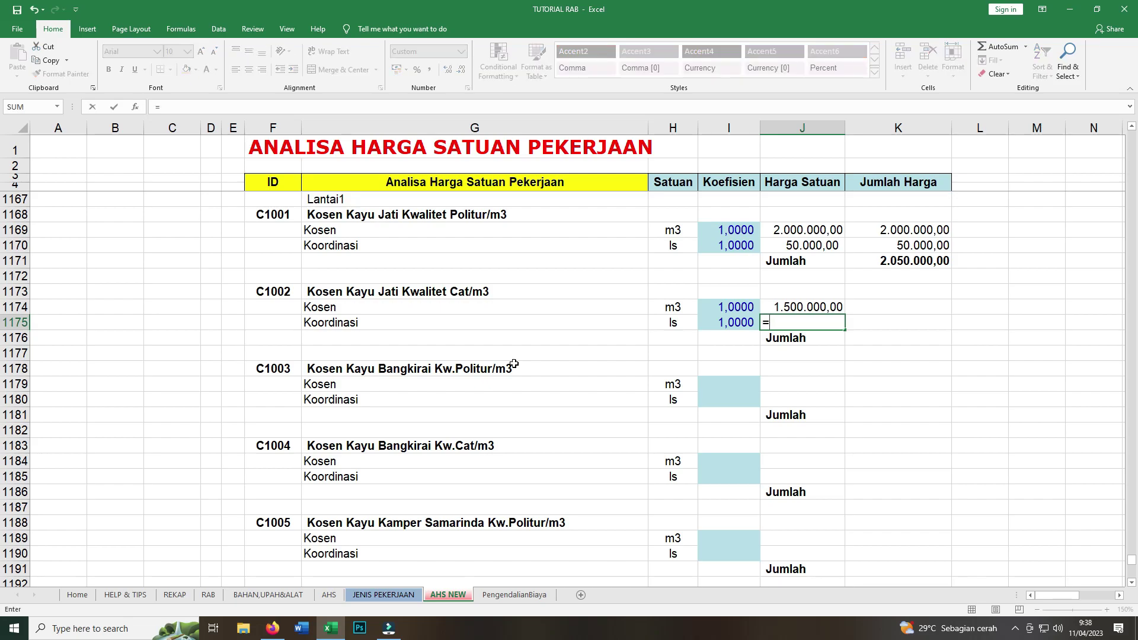
{"action": "left_click", "coordinate": [799, 307]}
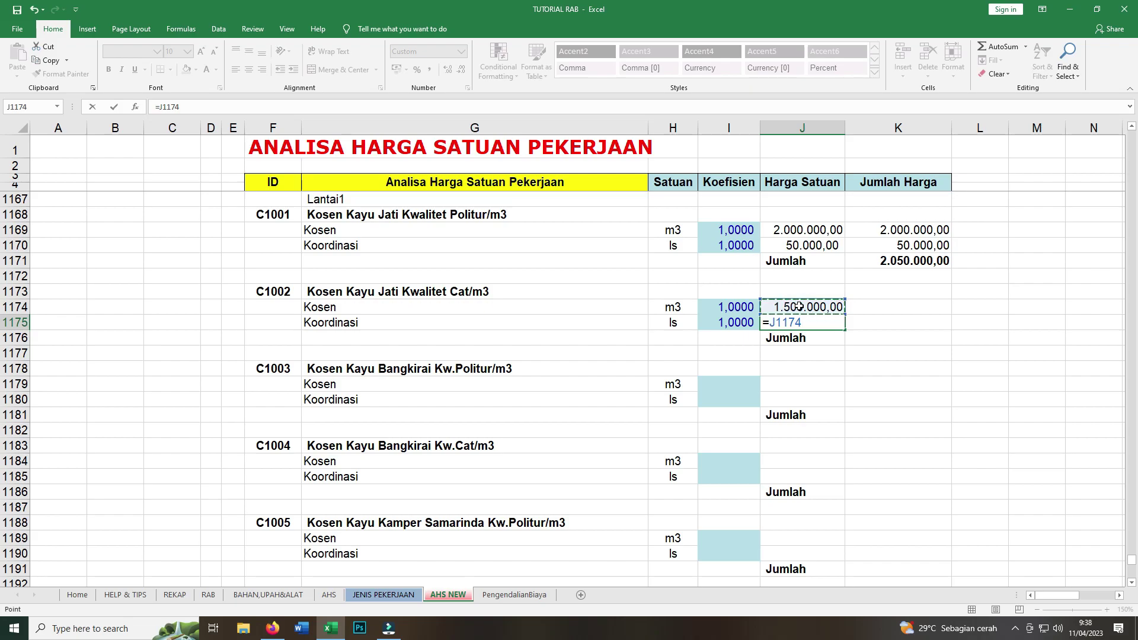
{"action": "type", "text": "*"}
{"action": "type", "text": "2,5"}
{"action": "type", "text": "%"}
{"action": "key", "text": "Return"}
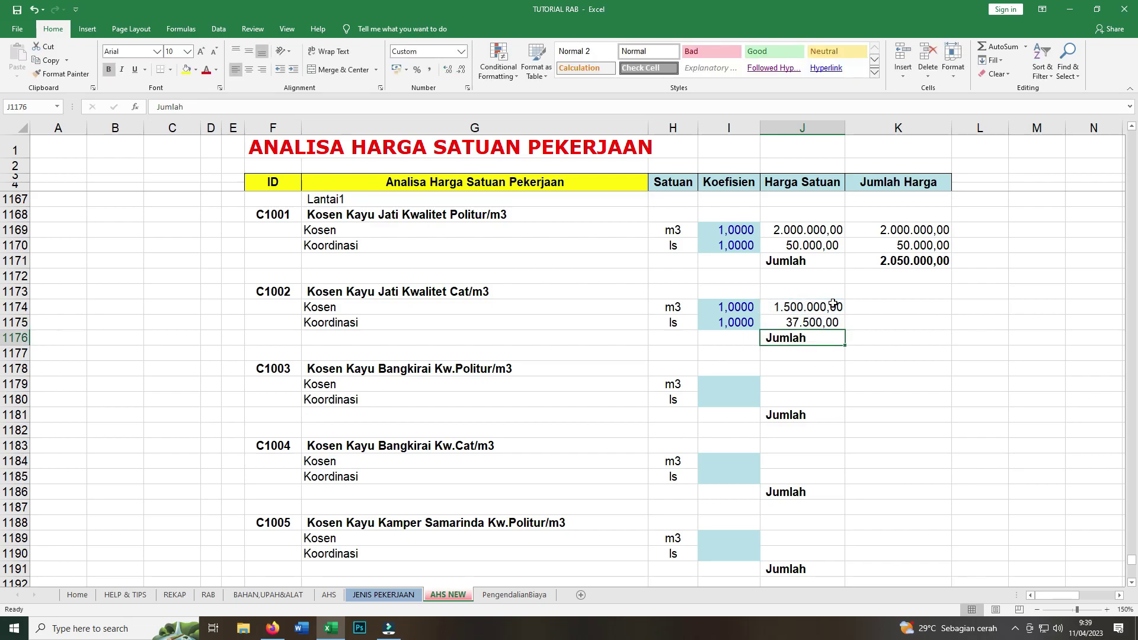
Enter =I1174*J1174 in K1174 and fill it down to K1175.
{"action": "left_click", "coordinate": [896, 310]}
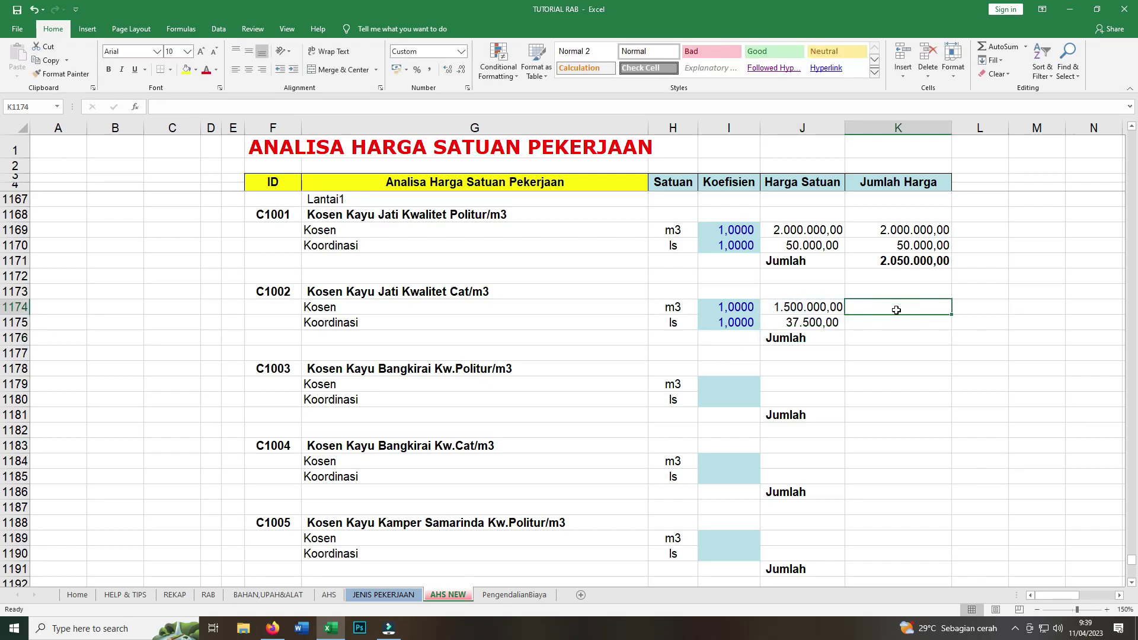
{"action": "type", "text": "="}
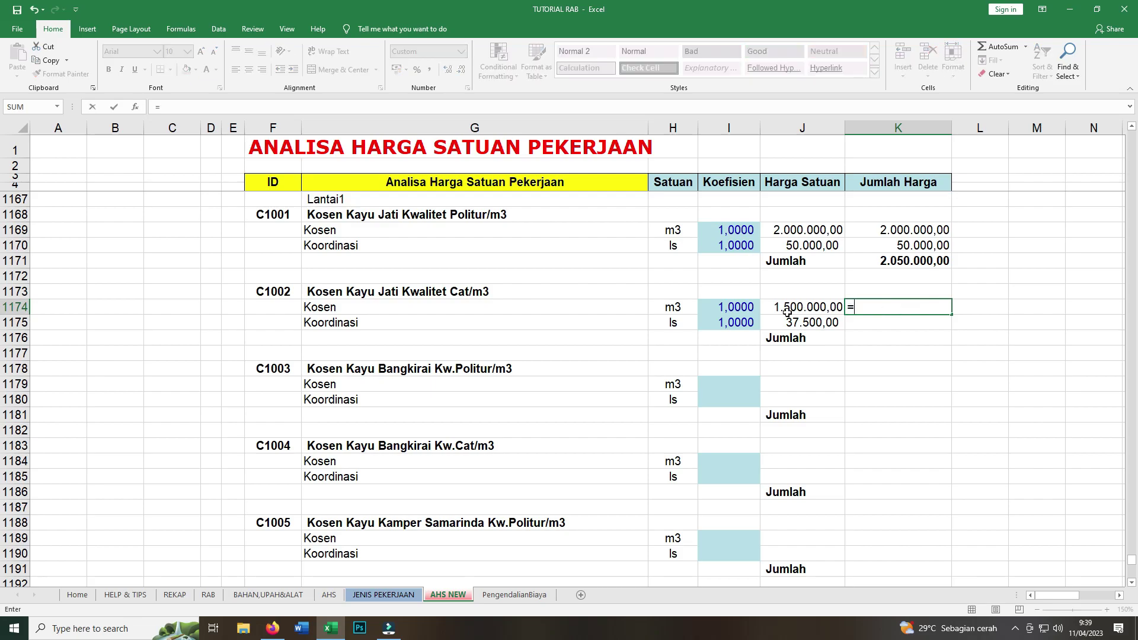
{"action": "left_click", "coordinate": [752, 308]}
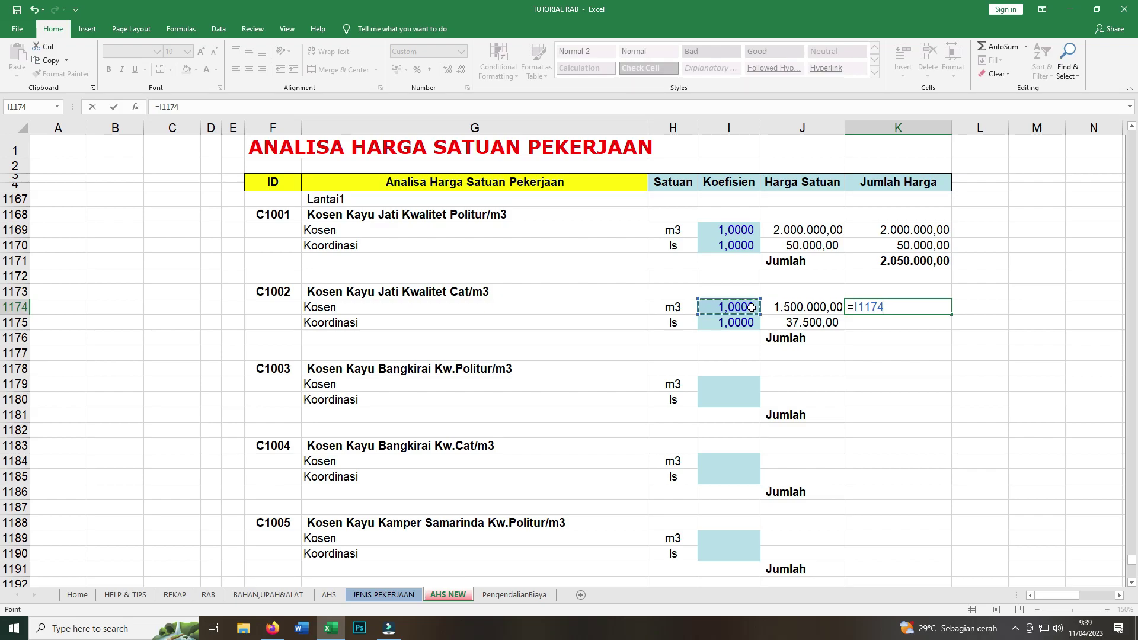
{"action": "type", "text": "*"}
{"action": "left_click", "coordinate": [785, 307]}
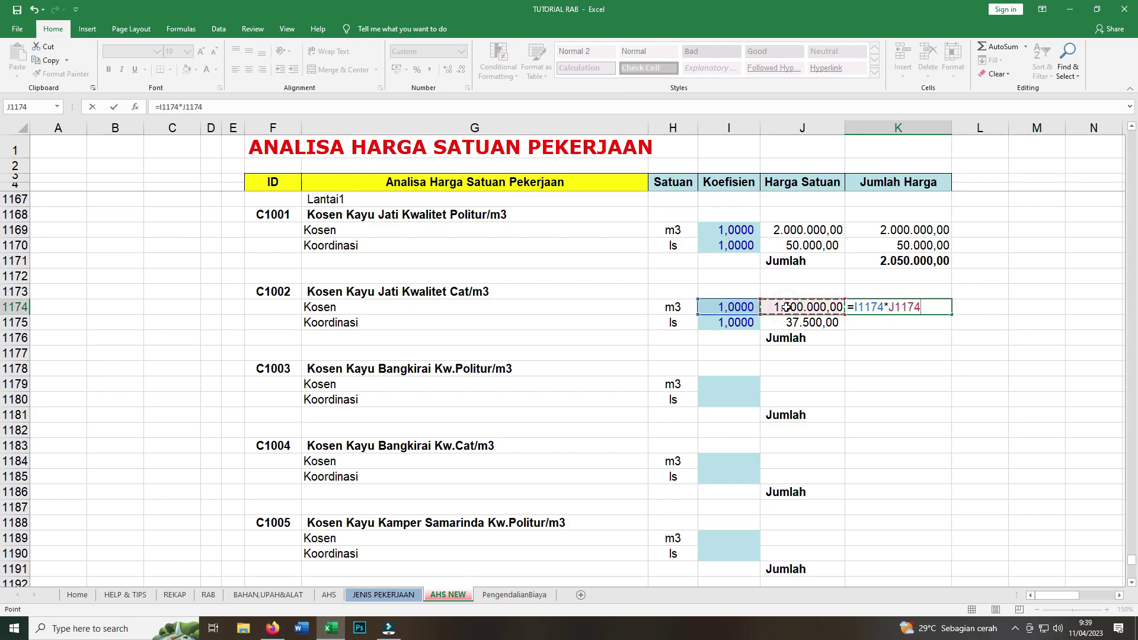
{"action": "key", "text": "Return"}
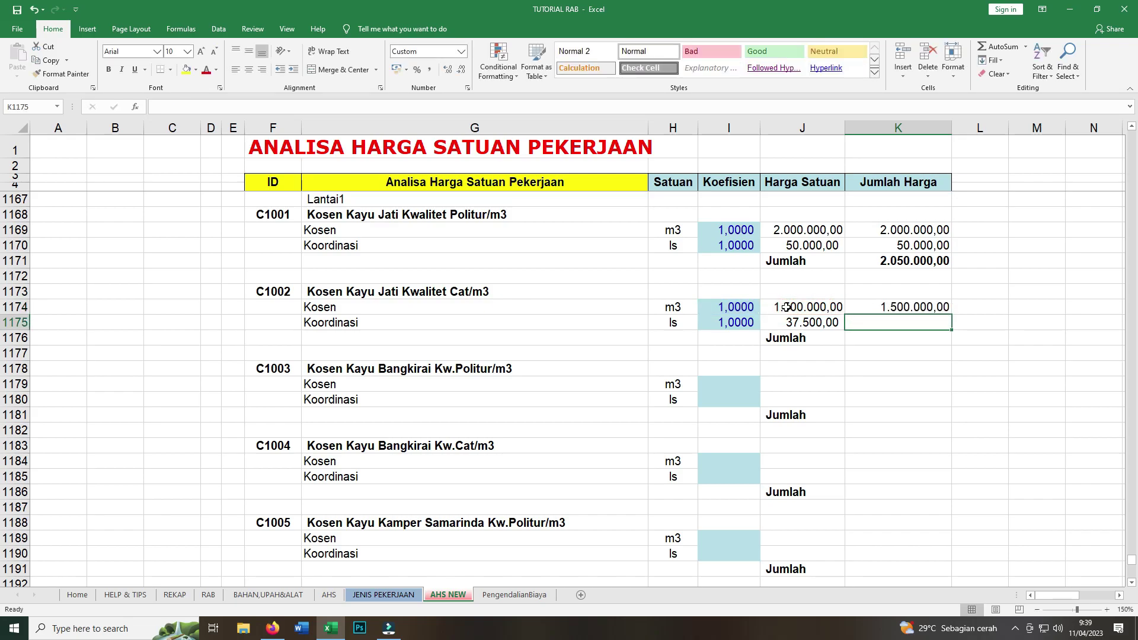
{"action": "left_click", "coordinate": [921, 309]}
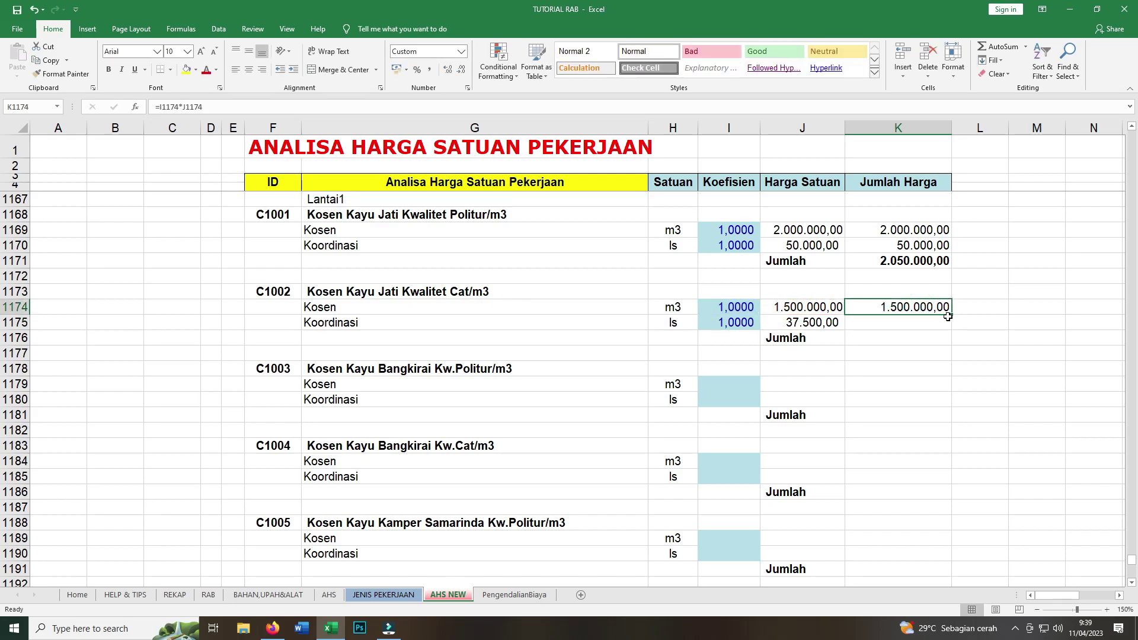
{"action": "left_click_drag", "start_coordinate": [950, 318], "coordinate": [951, 331]}
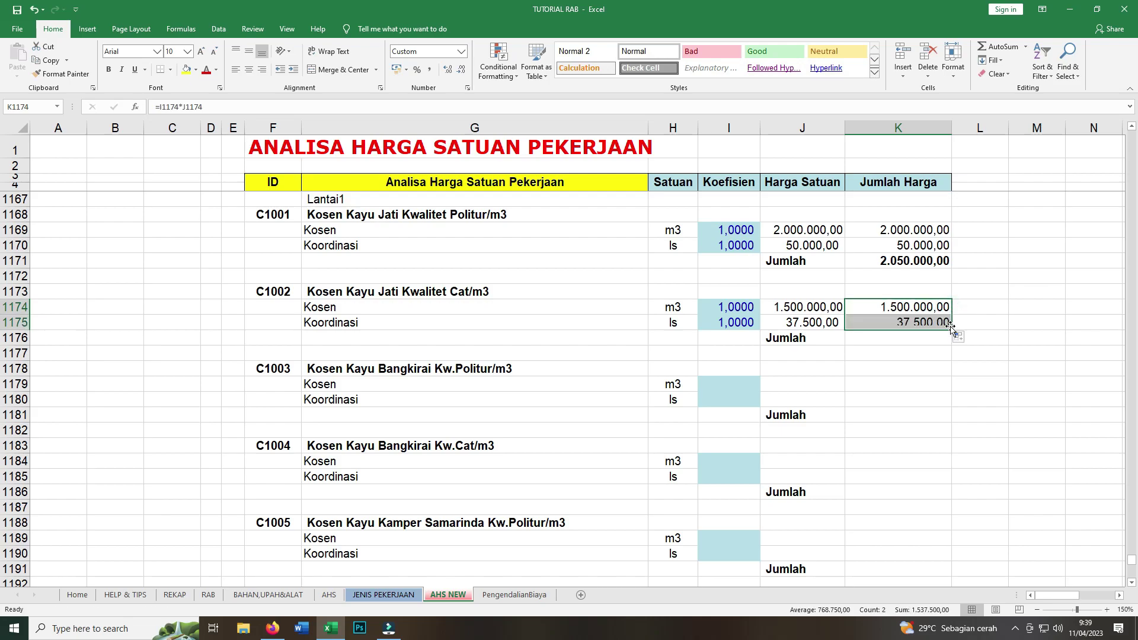
Enter =K1174+K1175 in K1176 for a C1002 Jumlah of 1.537.500,00.
{"action": "left_click", "coordinate": [891, 342]}
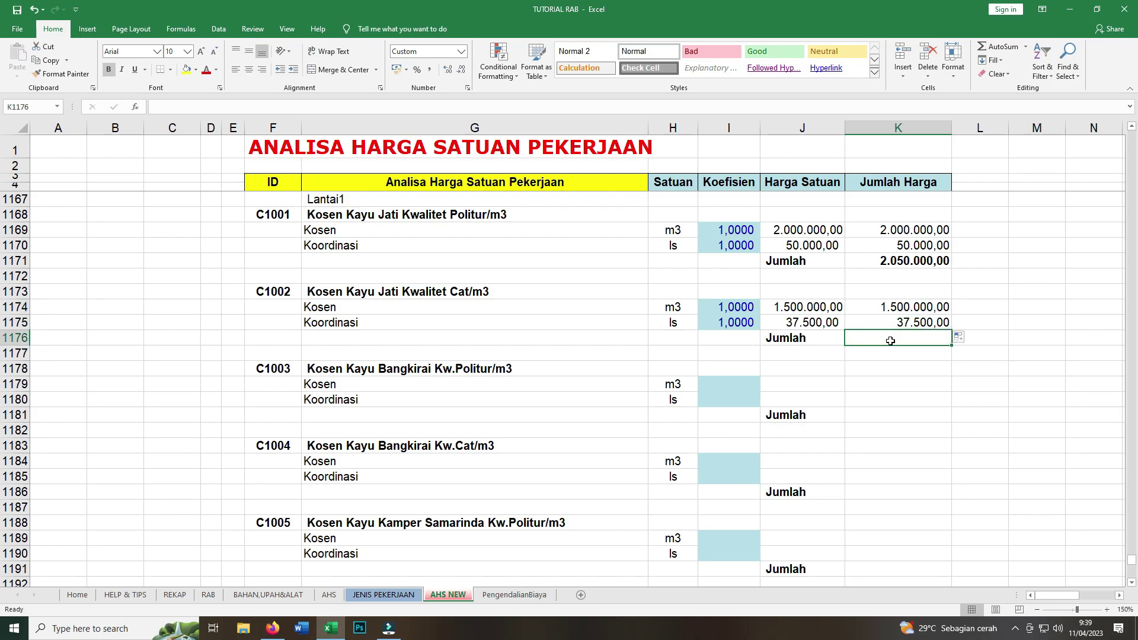
{"action": "type", "text": "="}
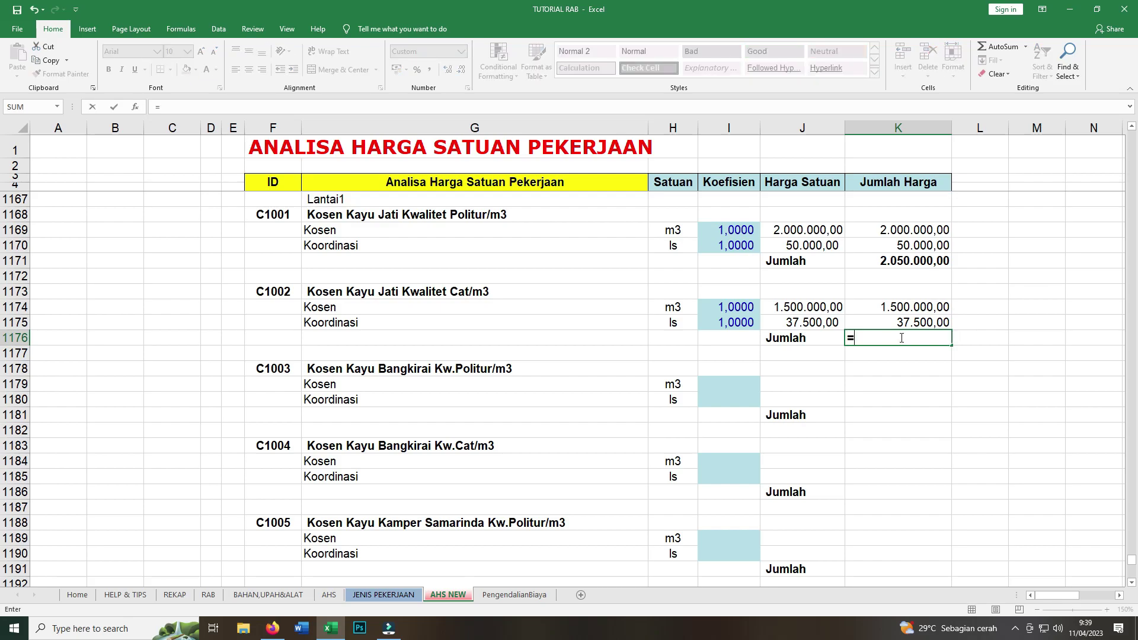
{"action": "left_click", "coordinate": [923, 309]}
{"action": "type", "text": "+"}
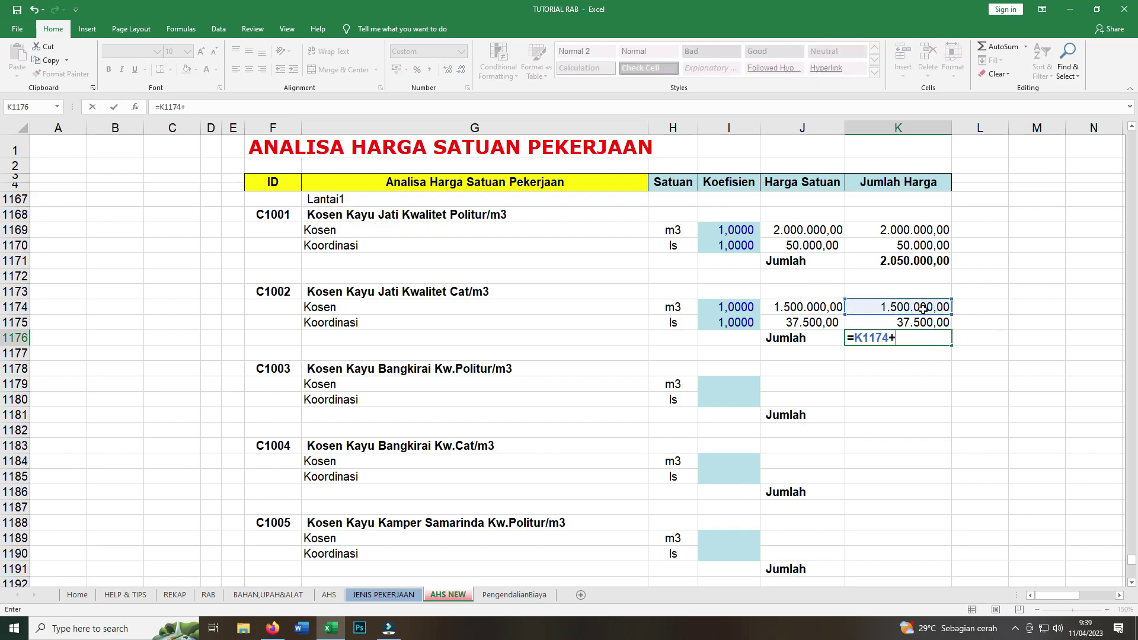
{"action": "left_click", "coordinate": [920, 324]}
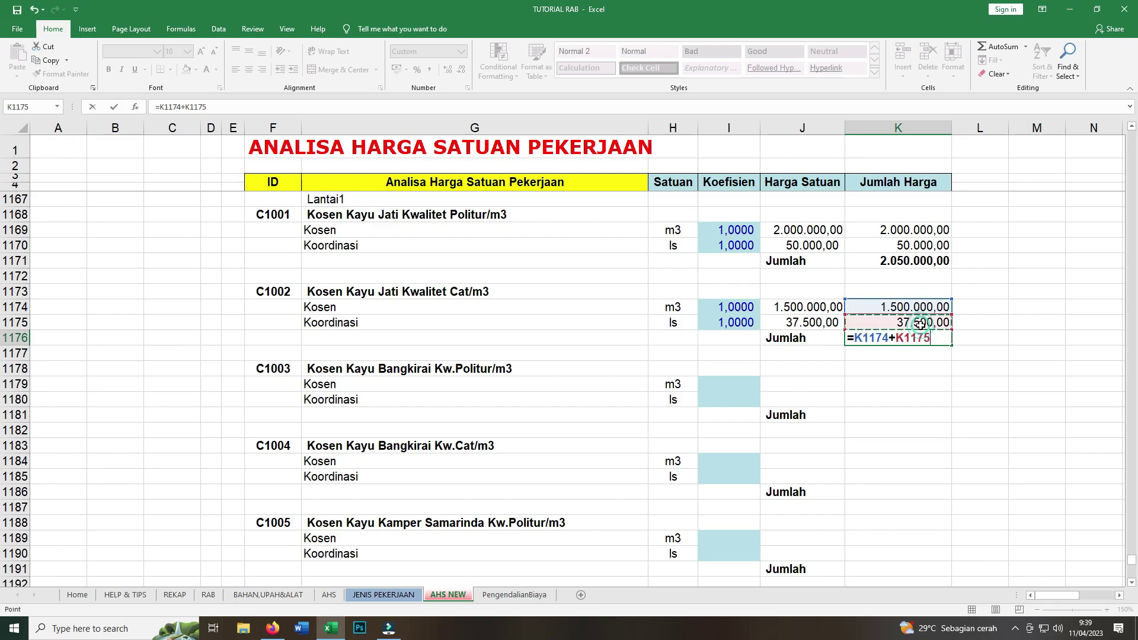
{"action": "key", "text": "Return"}
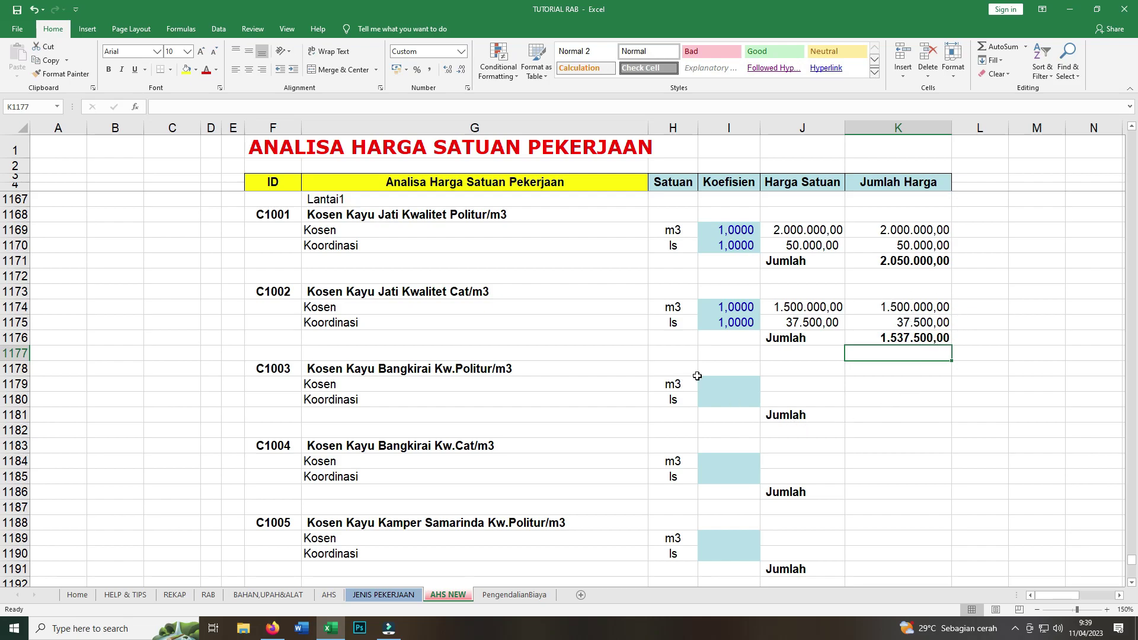
{"action": "left_click", "coordinate": [735, 386]}
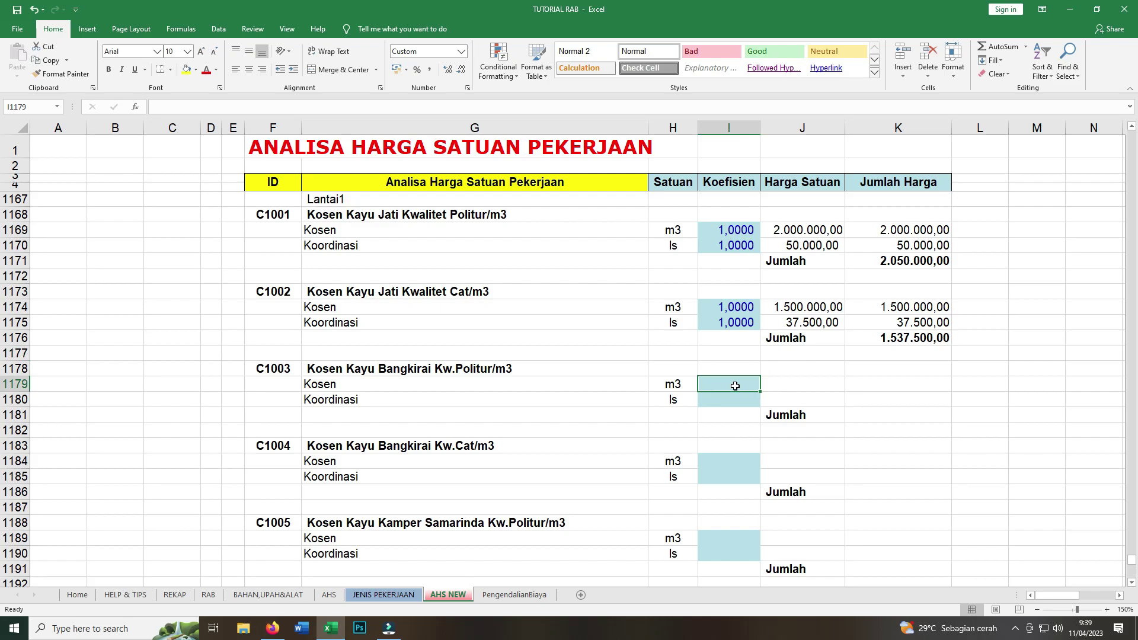
Enter 1,0000 as the C1003 Kosen and Koordinasi coefficients in I1179 and I1180.
{"action": "type", "text": "1,0000"}
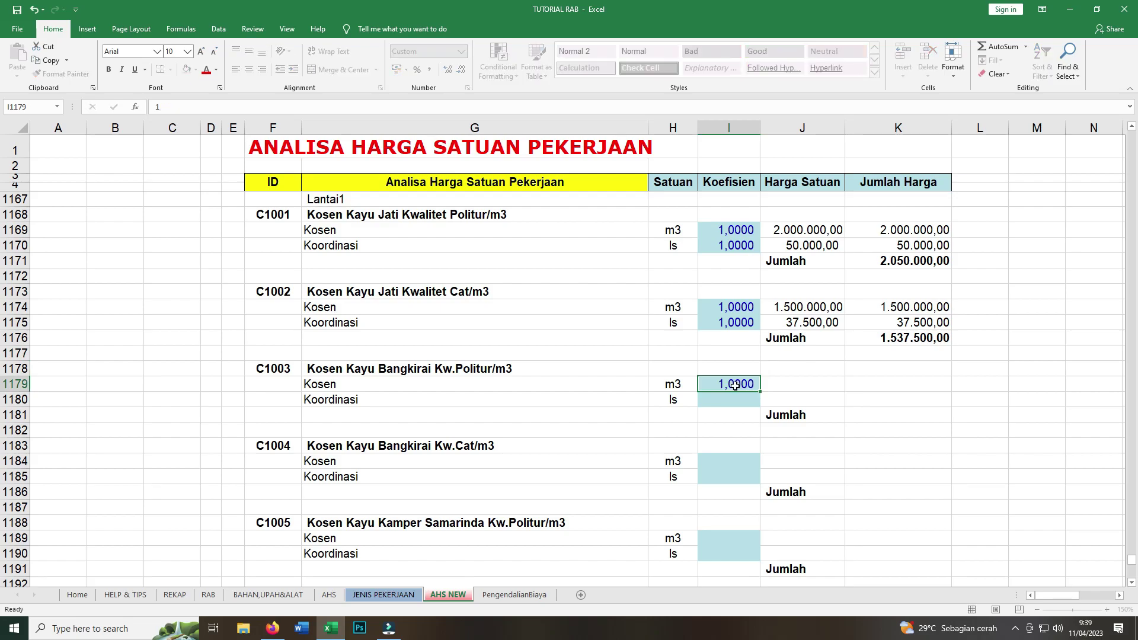
{"action": "key", "text": "Return"}
{"action": "type", "text": "1,"}
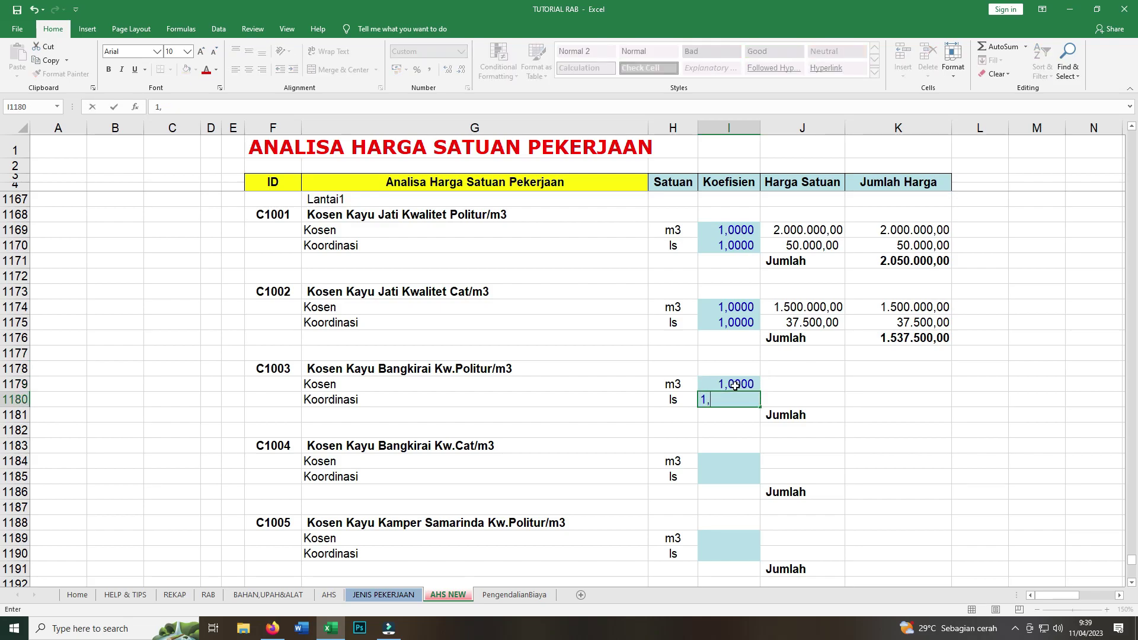
{"action": "type", "text": "000"}
{"action": "left_click", "coordinate": [777, 383]}
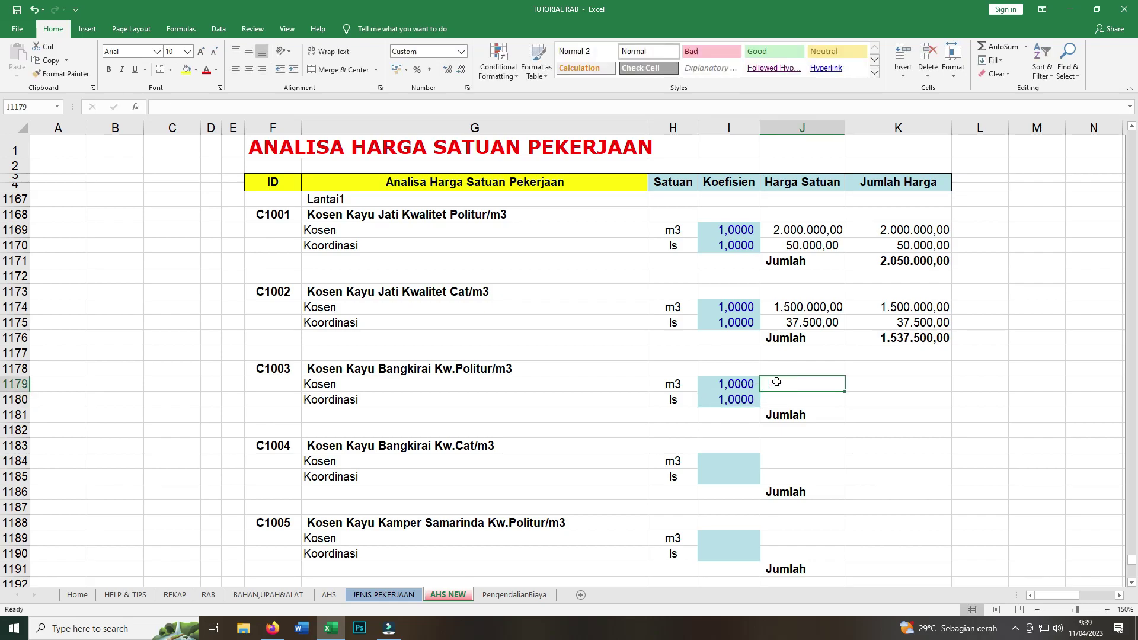
Link J1179 to the Kosen Kayu Bangkirai Kwalitet Politur price (2.000.500,00) on BAHAN,UPAH&ALAT.
{"action": "type", "text": "="}
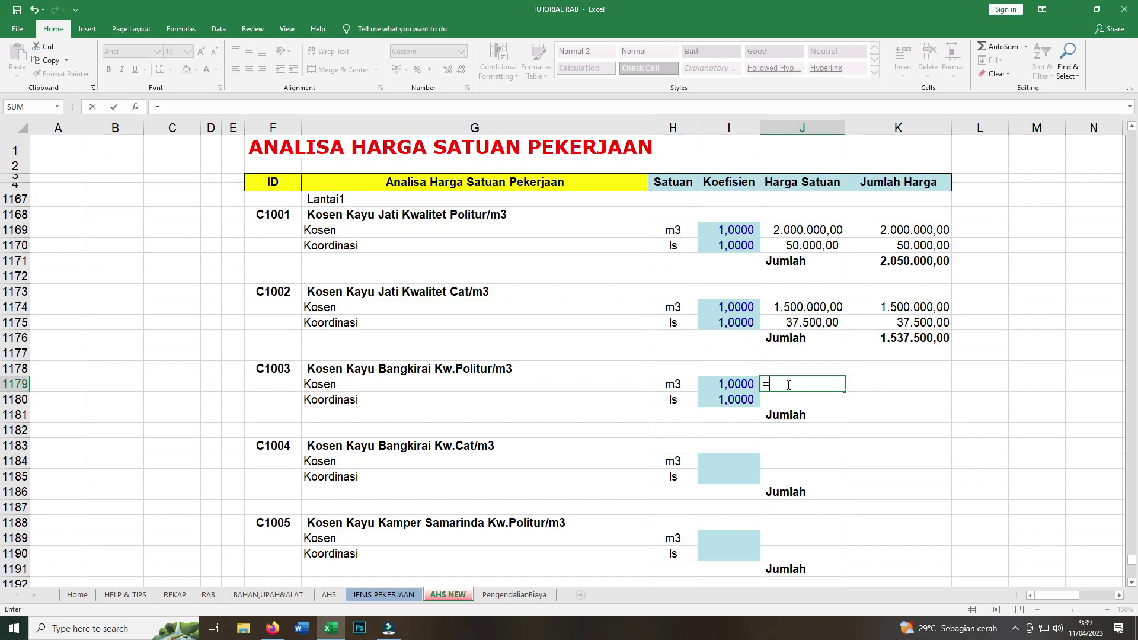
{"action": "left_click", "coordinate": [276, 597]}
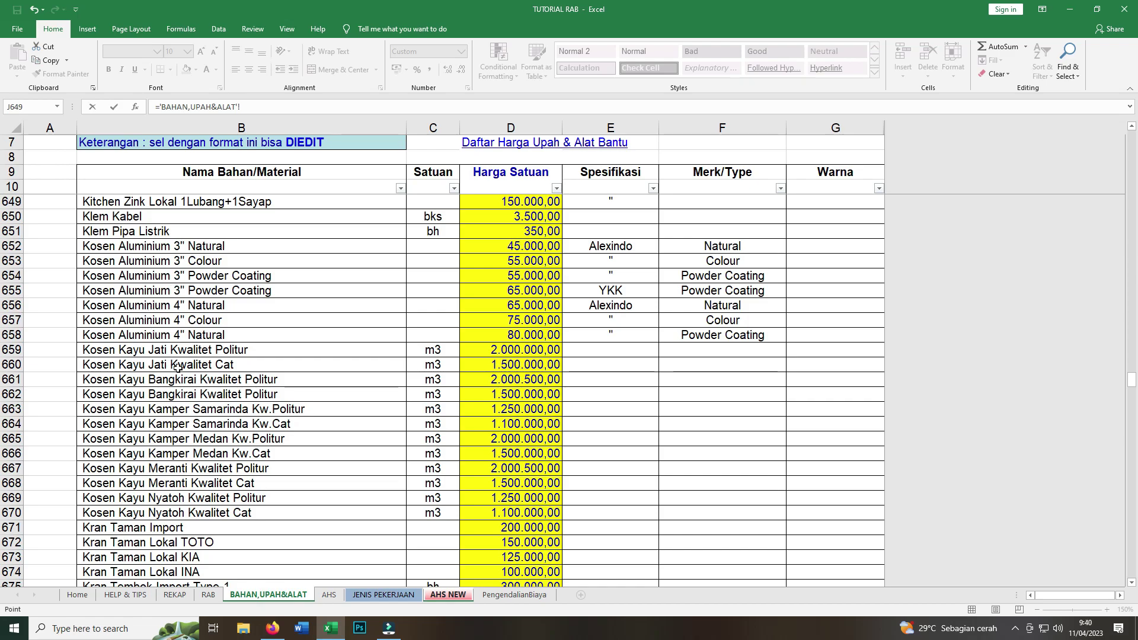
{"action": "left_click", "coordinate": [513, 380]}
{"action": "key", "text": "Return"}
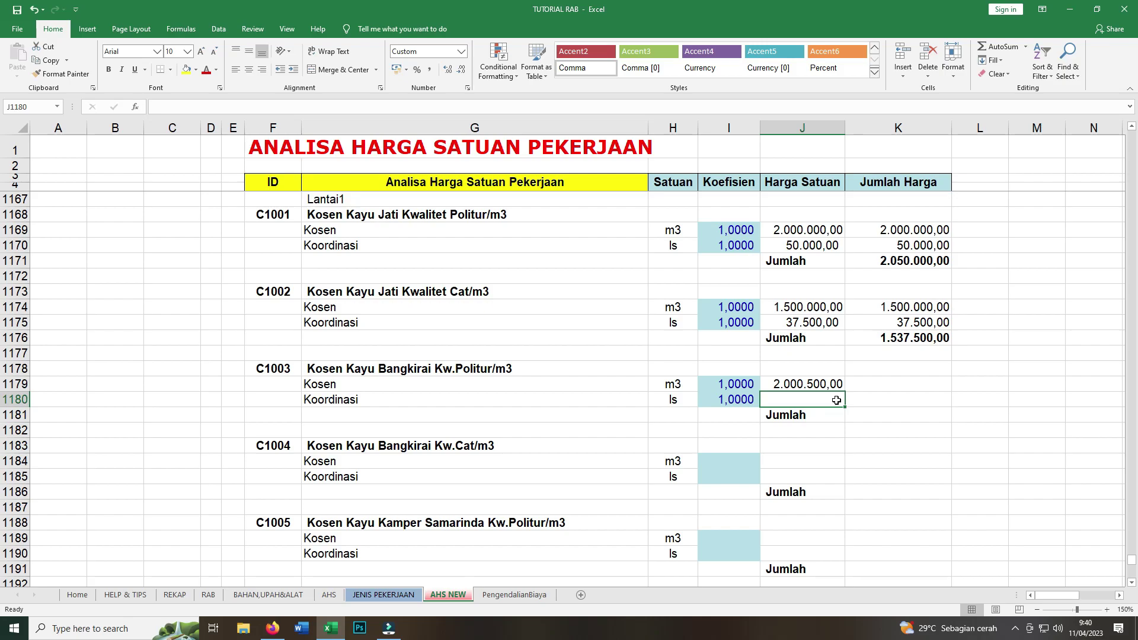
Enter =J1179*5% in J1180 so the Koordinasi price reads 100.025,00.
{"action": "type", "text": "="}
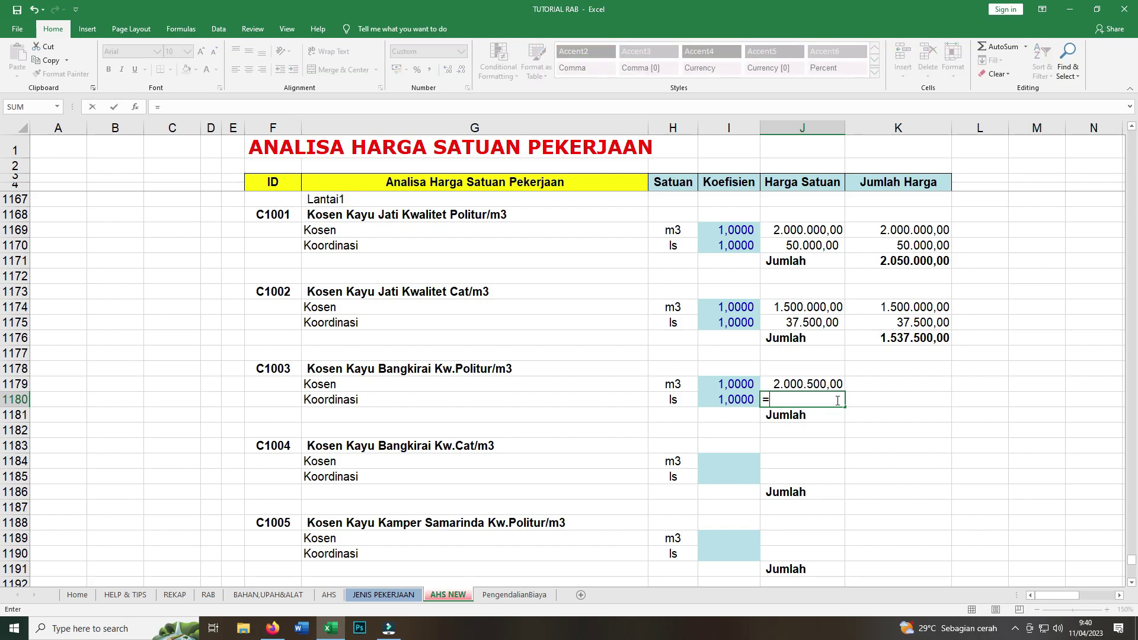
{"action": "left_click", "coordinate": [811, 385]}
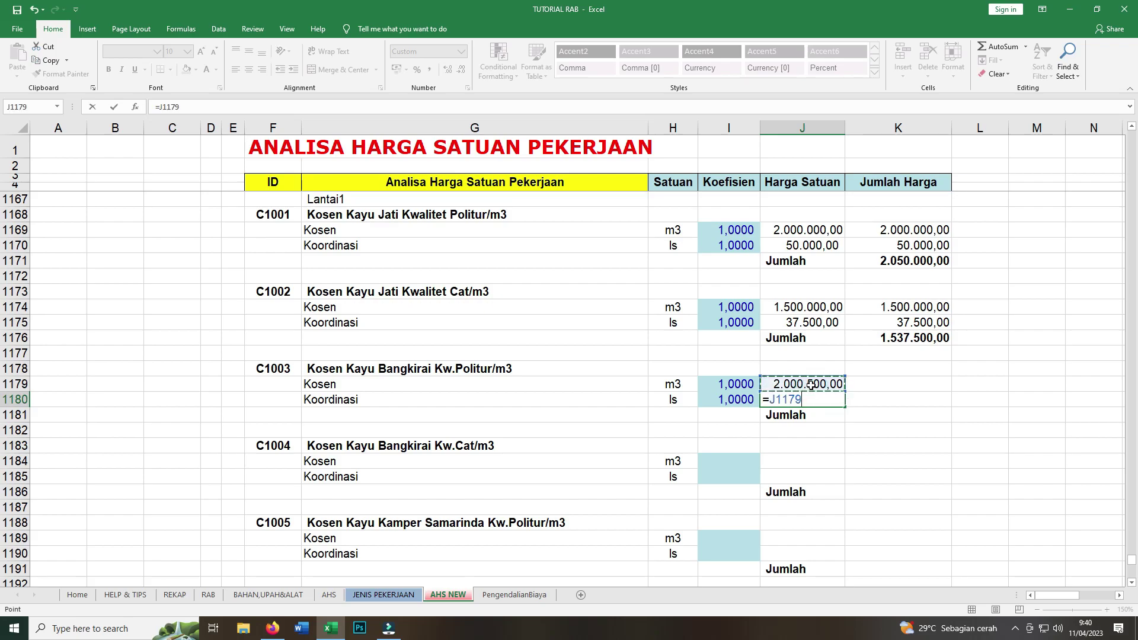
{"action": "type", "text": "*"}
{"action": "type", "text": "5"}
{"action": "type", "text": "%"}
{"action": "key", "text": "Return"}
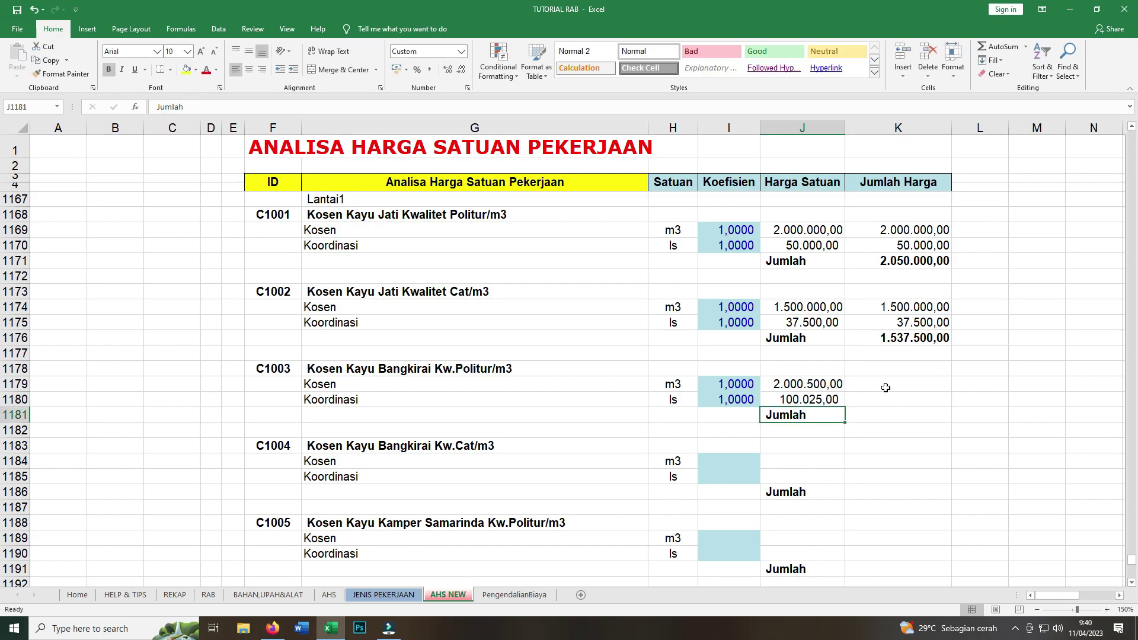
{"action": "left_click", "coordinate": [886, 388]}
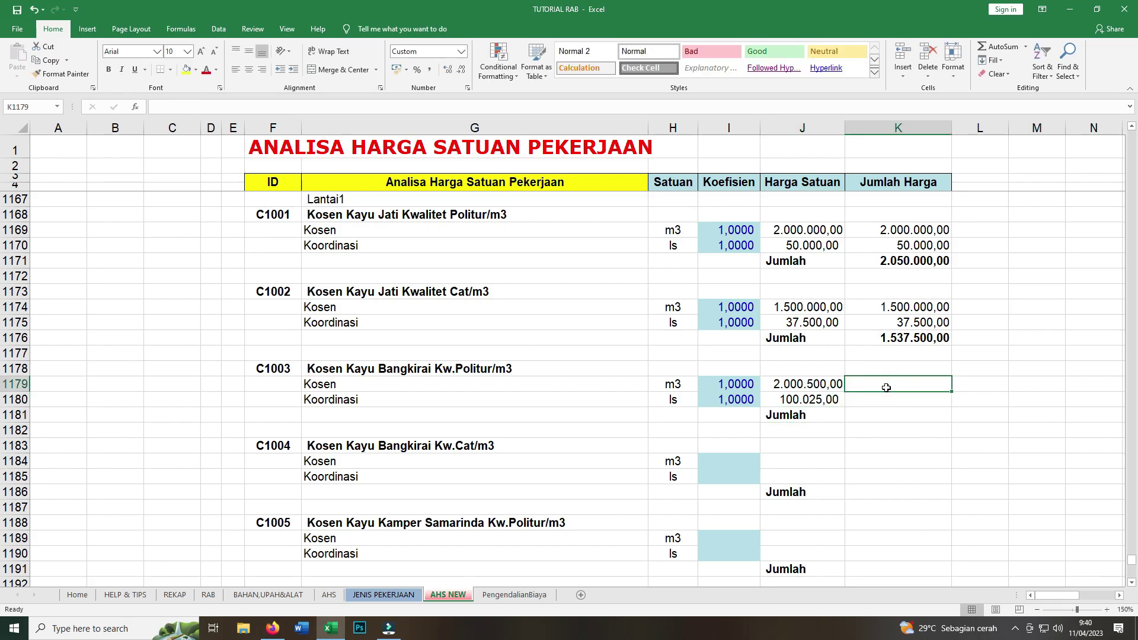
Enter =I1179*J1179 in K1179 and fill down to K1180 (2.000.500,00 and 100.025,00).
{"action": "type", "text": "="}
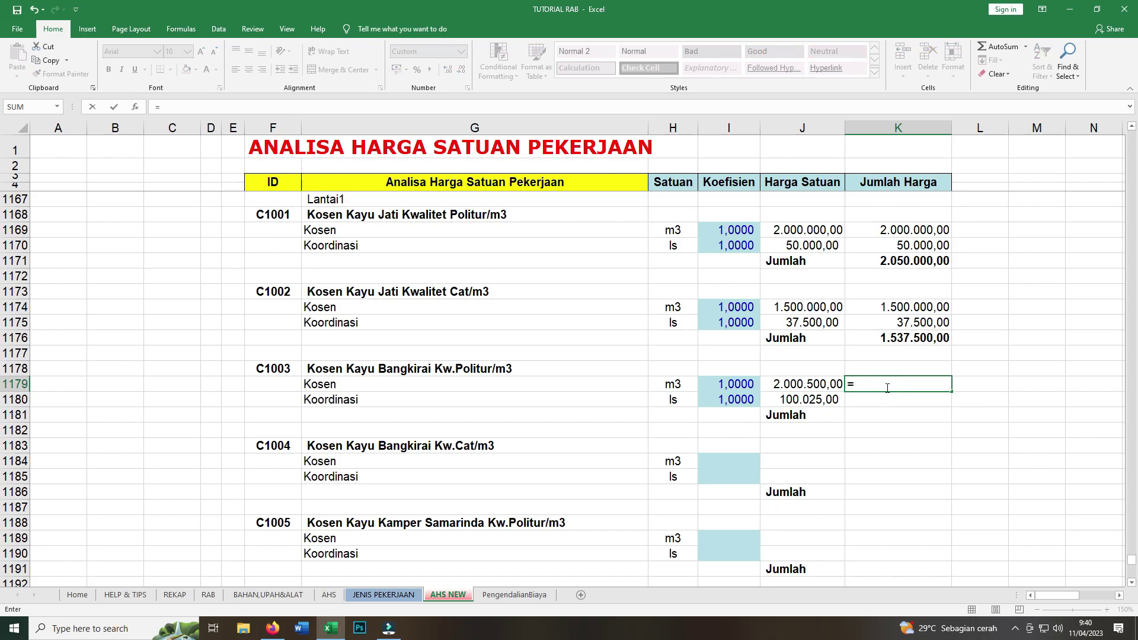
{"action": "left_click", "coordinate": [739, 381]}
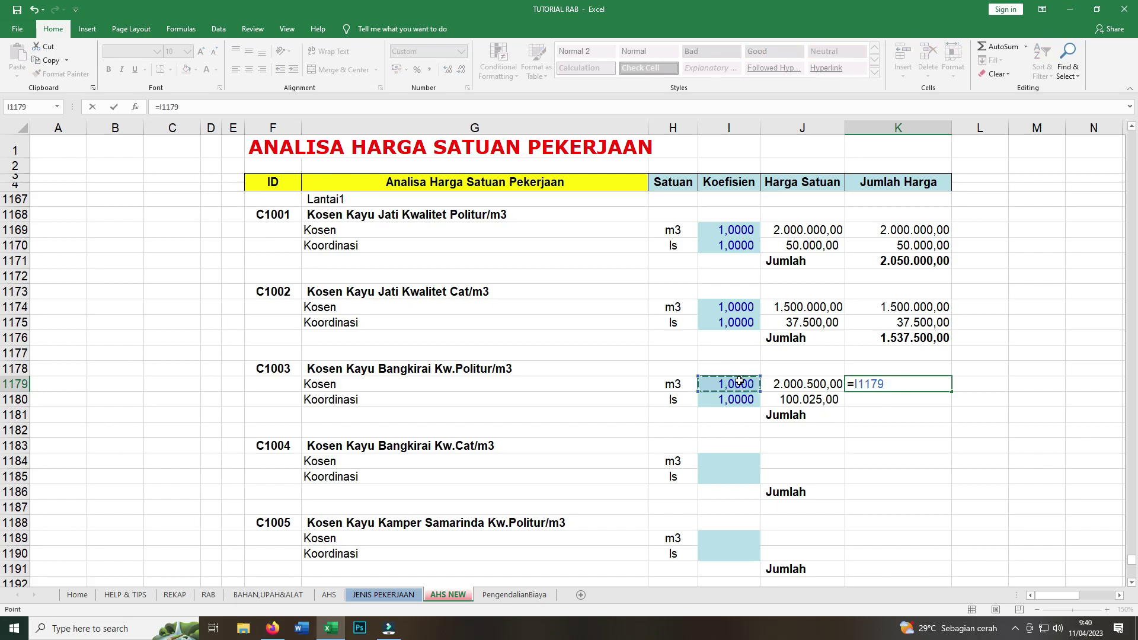
{"action": "type", "text": "*"}
{"action": "left_click", "coordinate": [786, 386]}
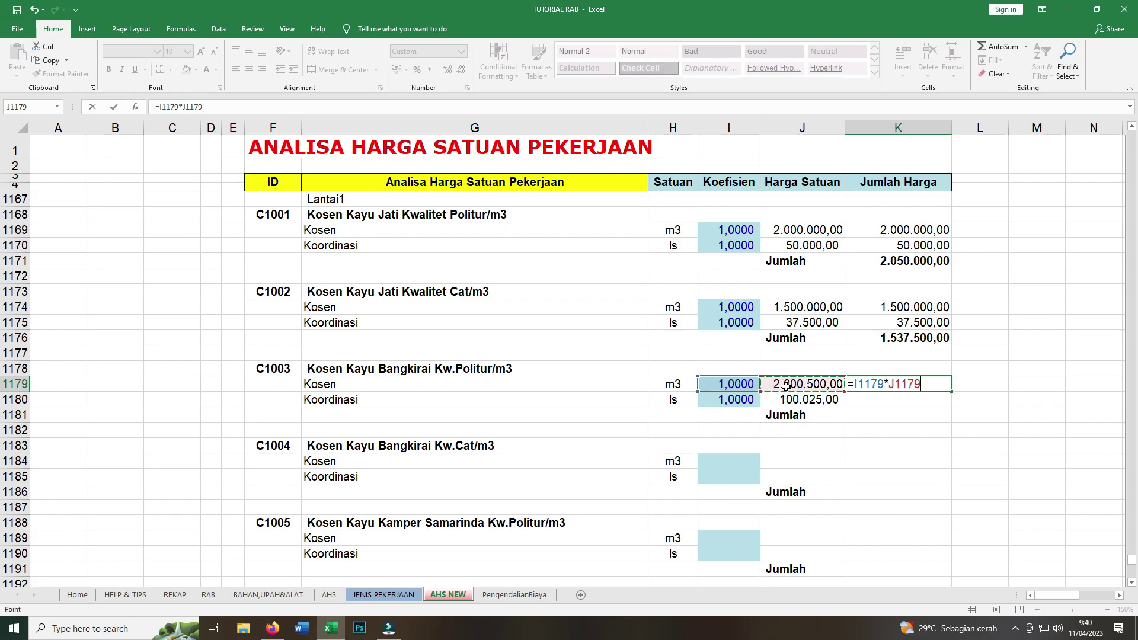
{"action": "key", "text": "Return"}
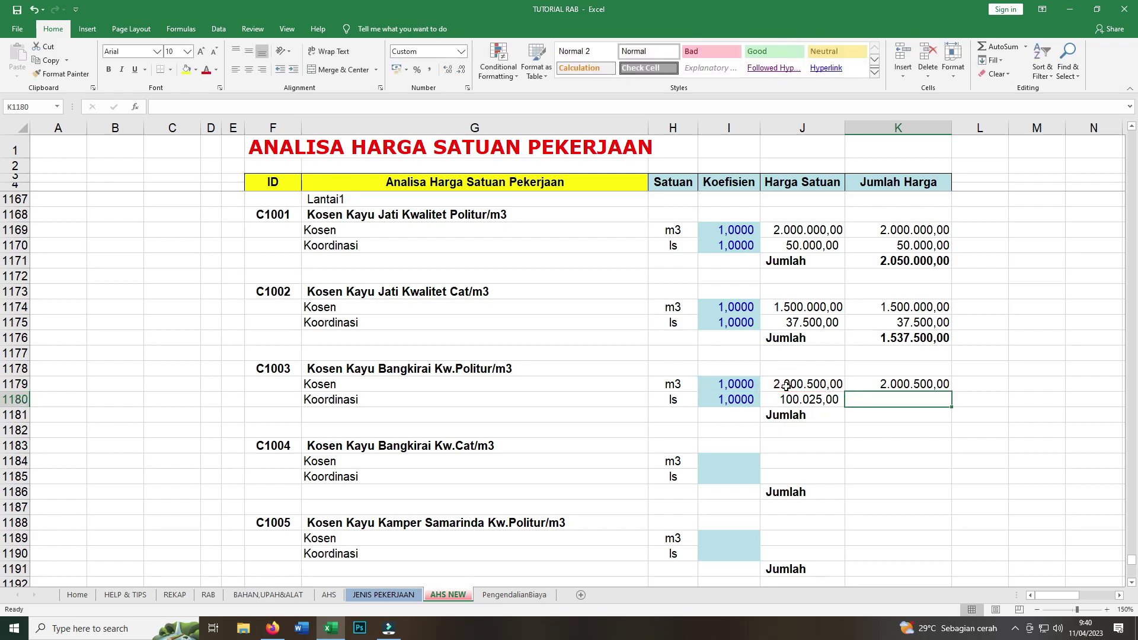
{"action": "left_click", "coordinate": [897, 386]}
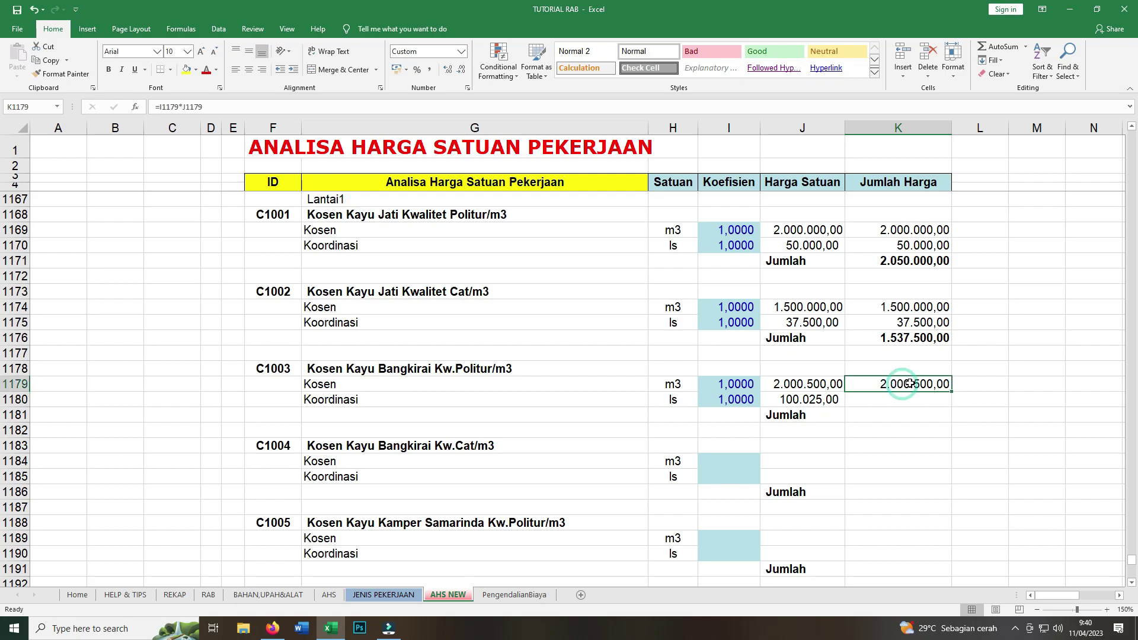
{"action": "left_click_drag", "start_coordinate": [951, 391], "coordinate": [952, 407]}
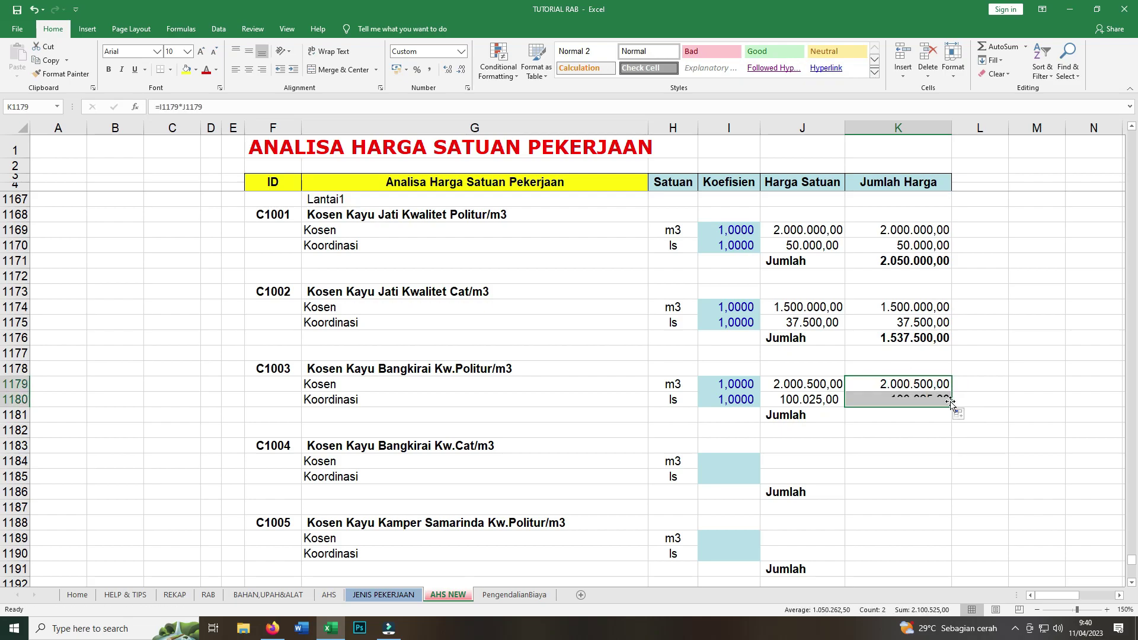
Sum K1179:K1180 in K1181 for a C1003 Jumlah of 2.100.525,00.
{"action": "left_click", "coordinate": [879, 416]}
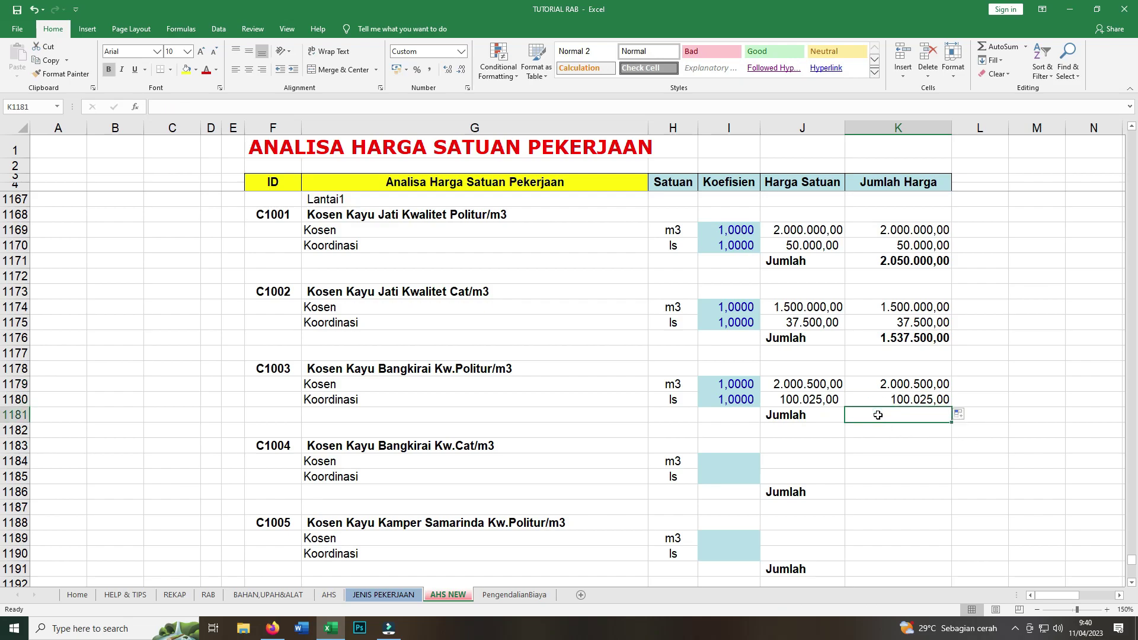
{"action": "type", "text": "=su"}
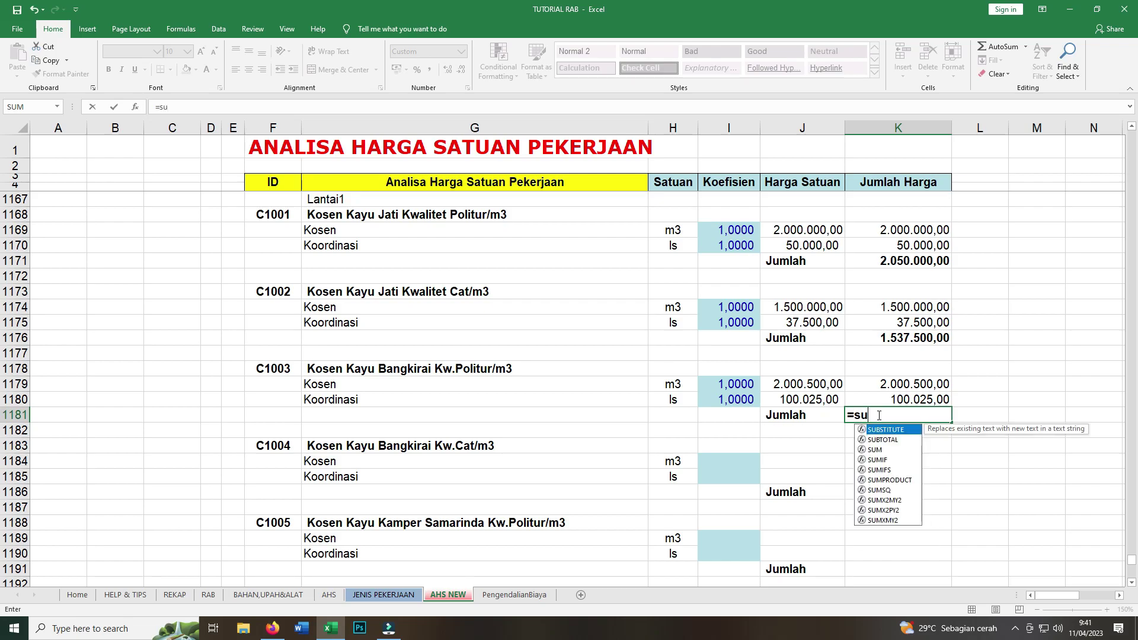
{"action": "type", "text": "m("}
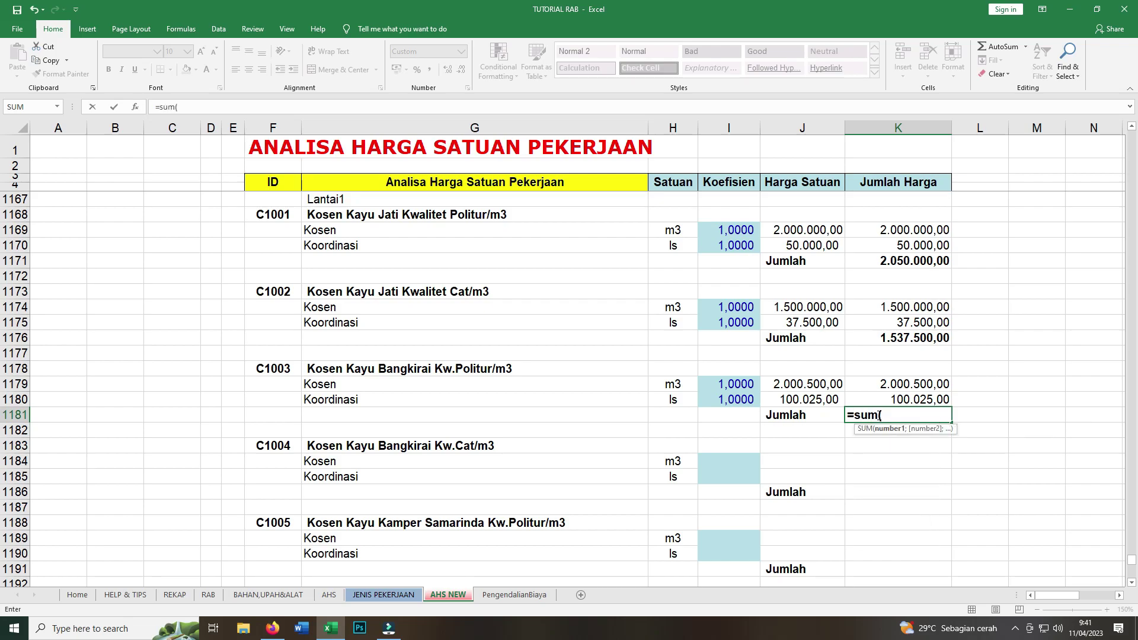
{"action": "left_click_drag", "start_coordinate": [901, 385], "coordinate": [903, 399]}
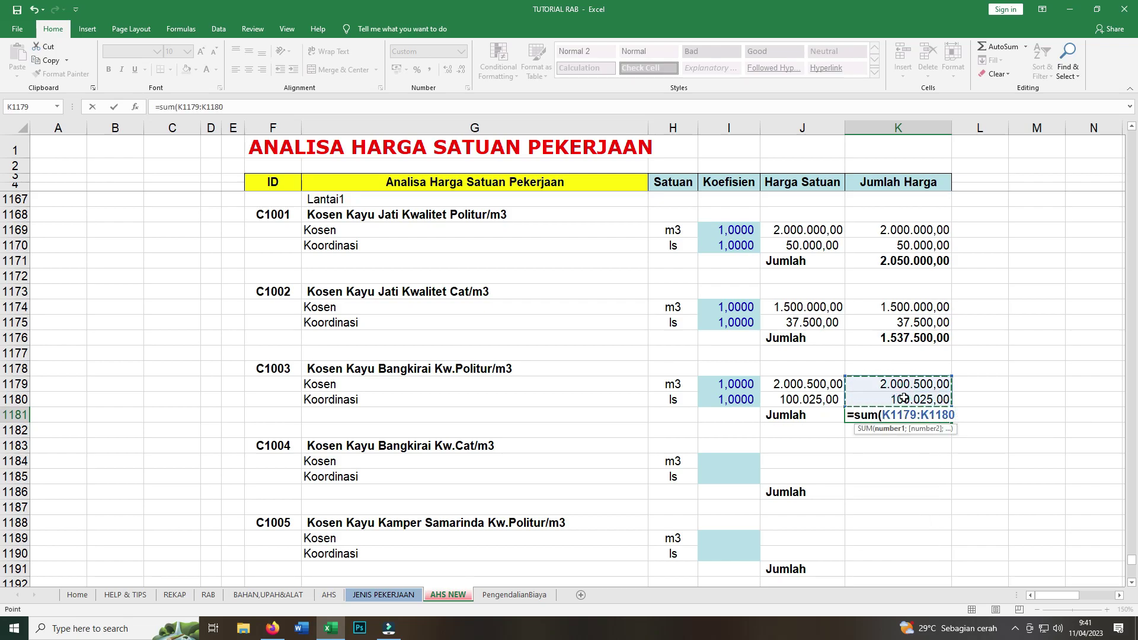
{"action": "key", "text": "Return"}
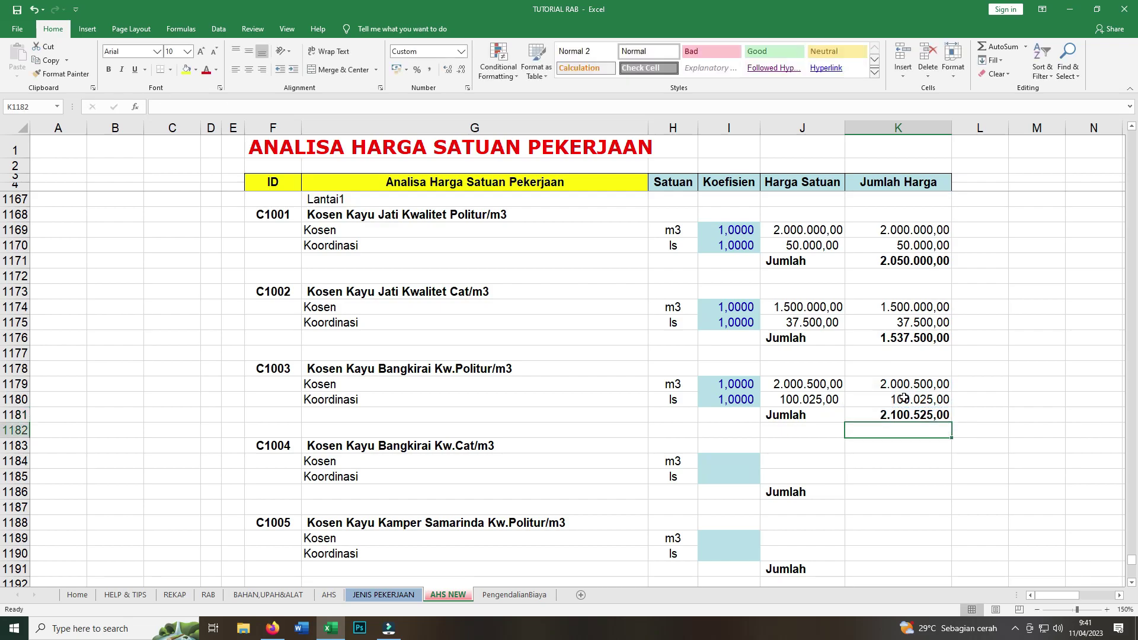
{"action": "left_click", "coordinate": [1023, 440]}
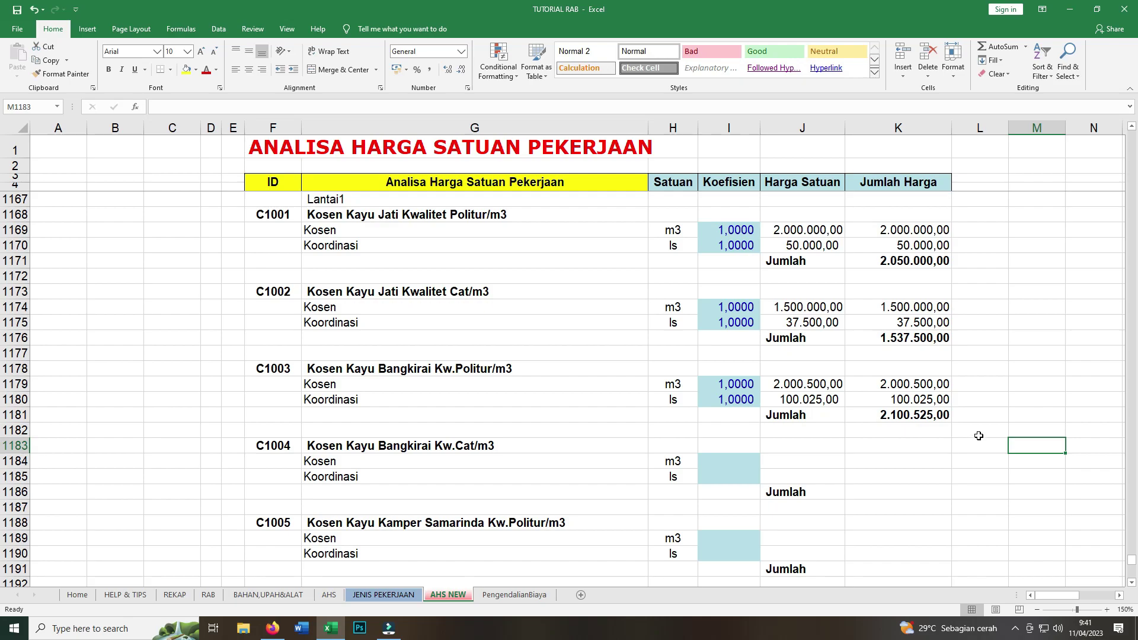
Enter 1,0000 as the C1004 Kosen coefficient in I1184 and the Koordinasi coefficient in I1185.
{"action": "scroll", "coordinate": [922, 466], "scroll_direction": "down", "scroll_amount": 1}
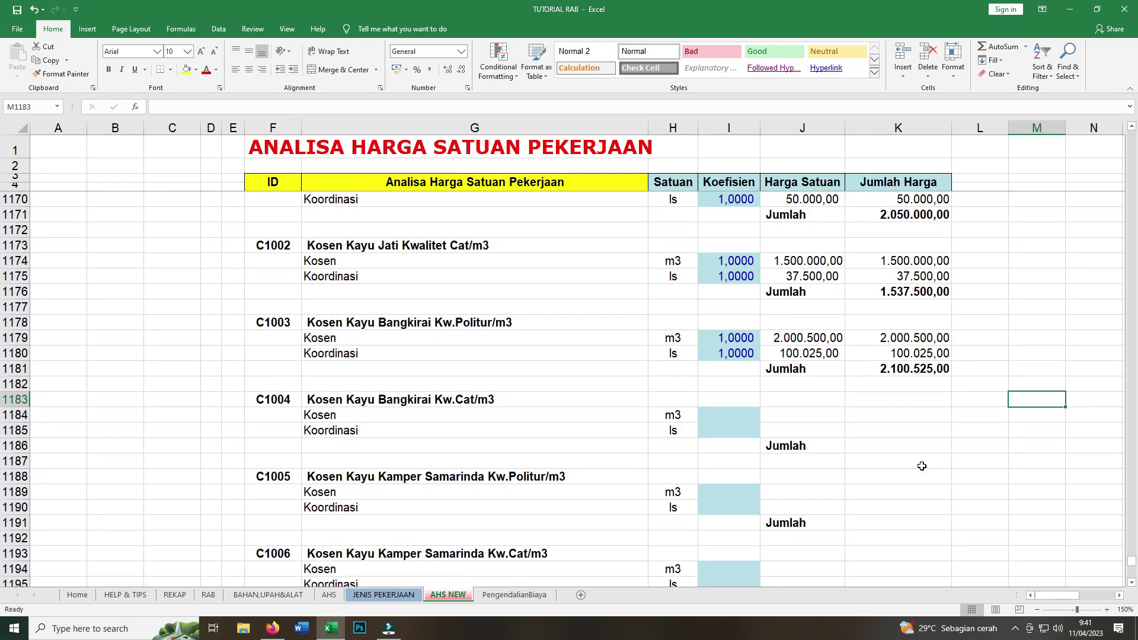
{"action": "scroll", "coordinate": [922, 466], "scroll_direction": "down", "scroll_amount": 1}
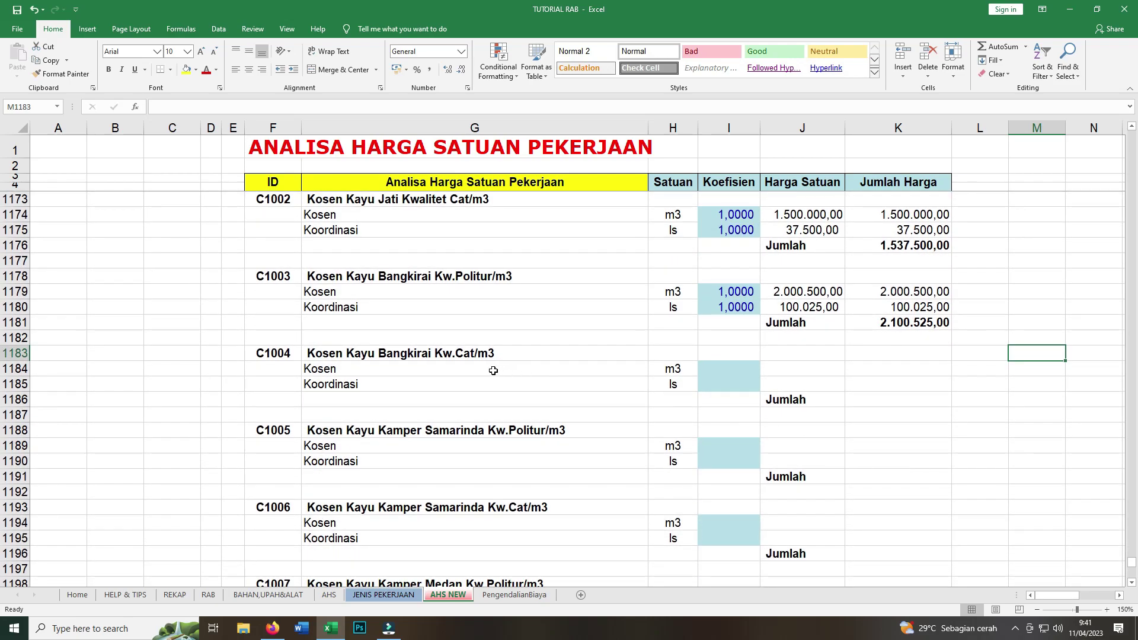
{"action": "left_click", "coordinate": [723, 373]}
{"action": "type", "text": "1"}
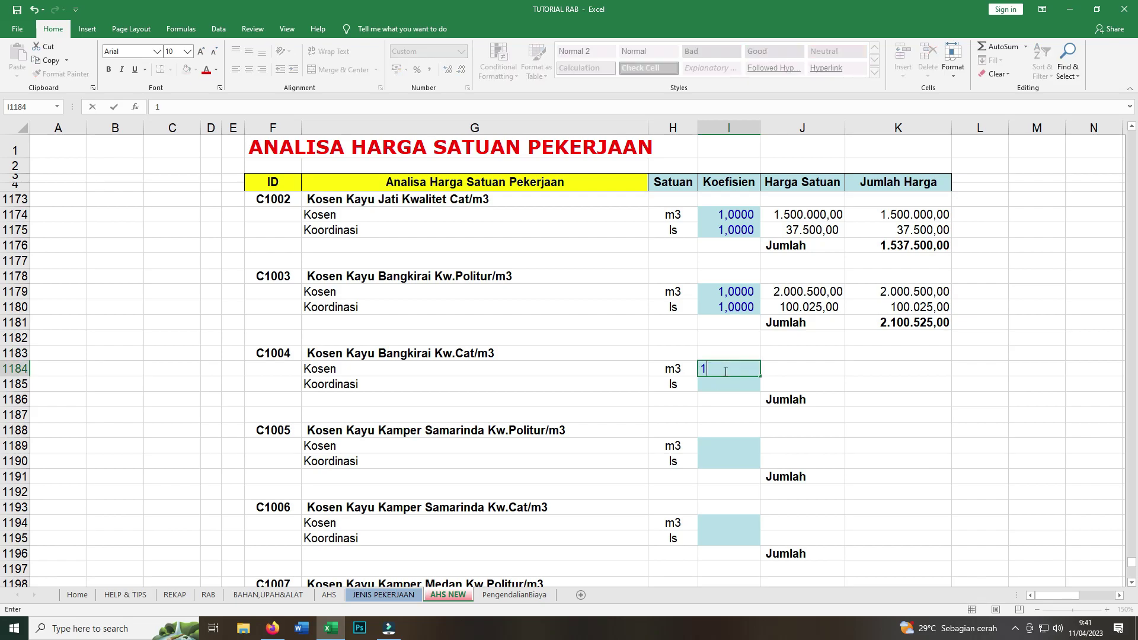
{"action": "type", "text": ",000"}
{"action": "key", "text": "Return"}
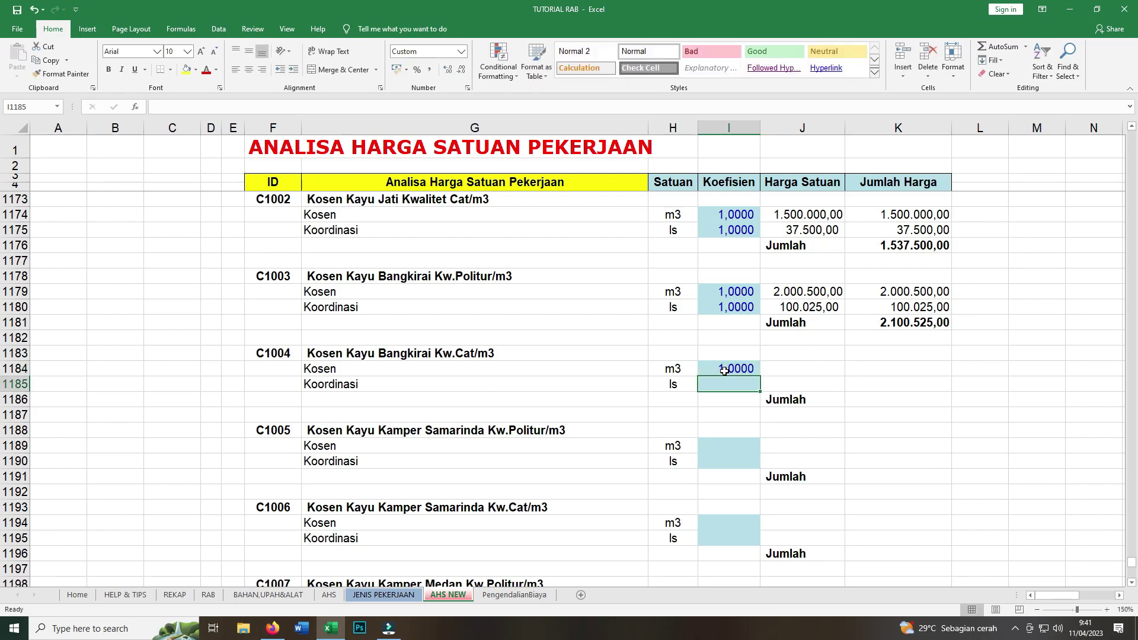
{"action": "type", "text": "1,00"}
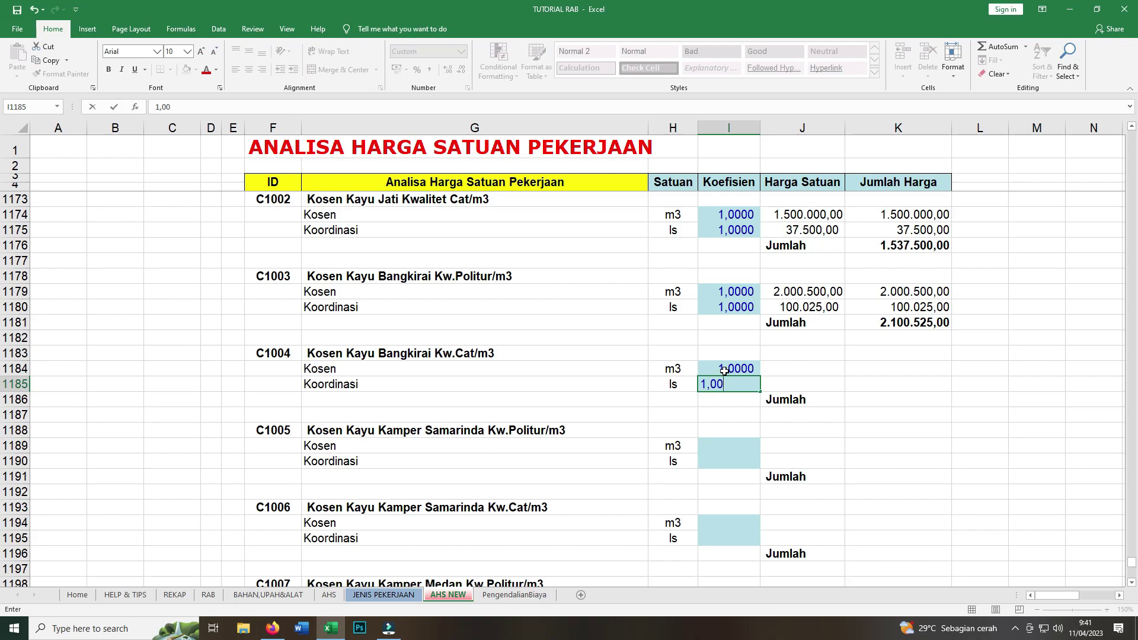
{"action": "type", "text": "0"}
{"action": "left_click", "coordinate": [811, 368]}
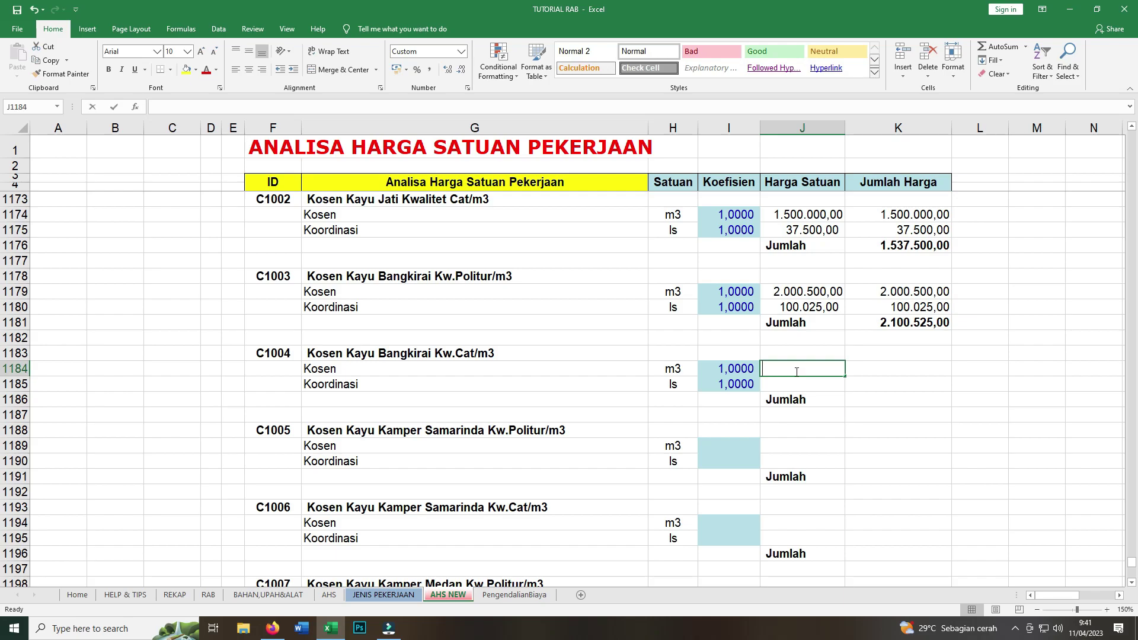
Link the C1004 Kosen unit price in J1184 to the 1.500.000,00 price in BAHAN,UPAH&ALAT D662.
{"action": "type", "text": "="}
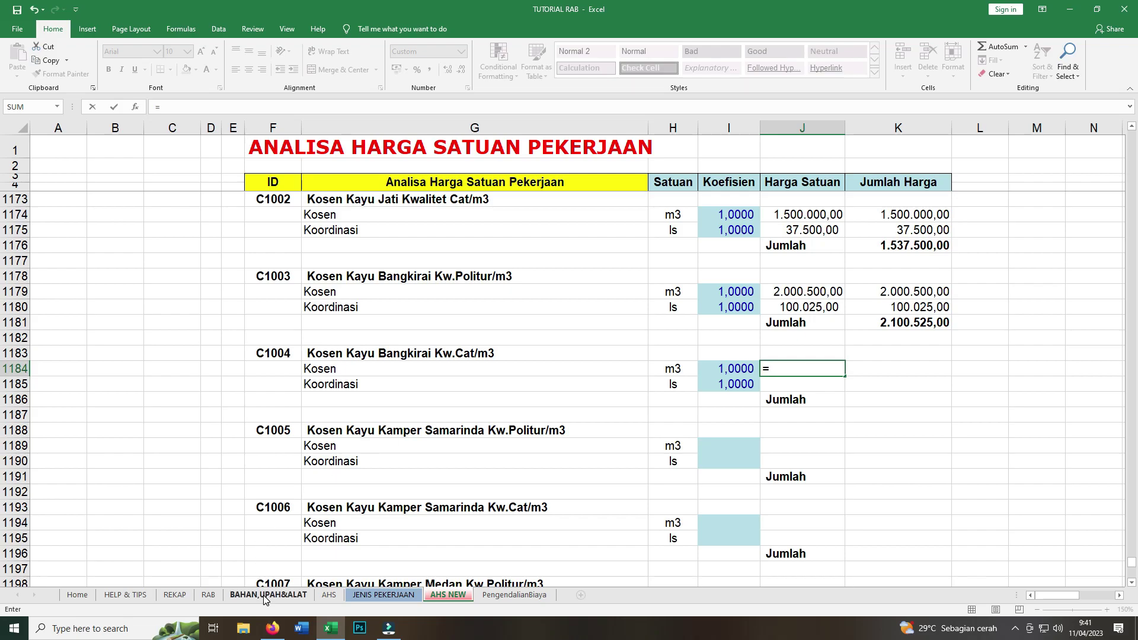
{"action": "left_click", "coordinate": [267, 595]}
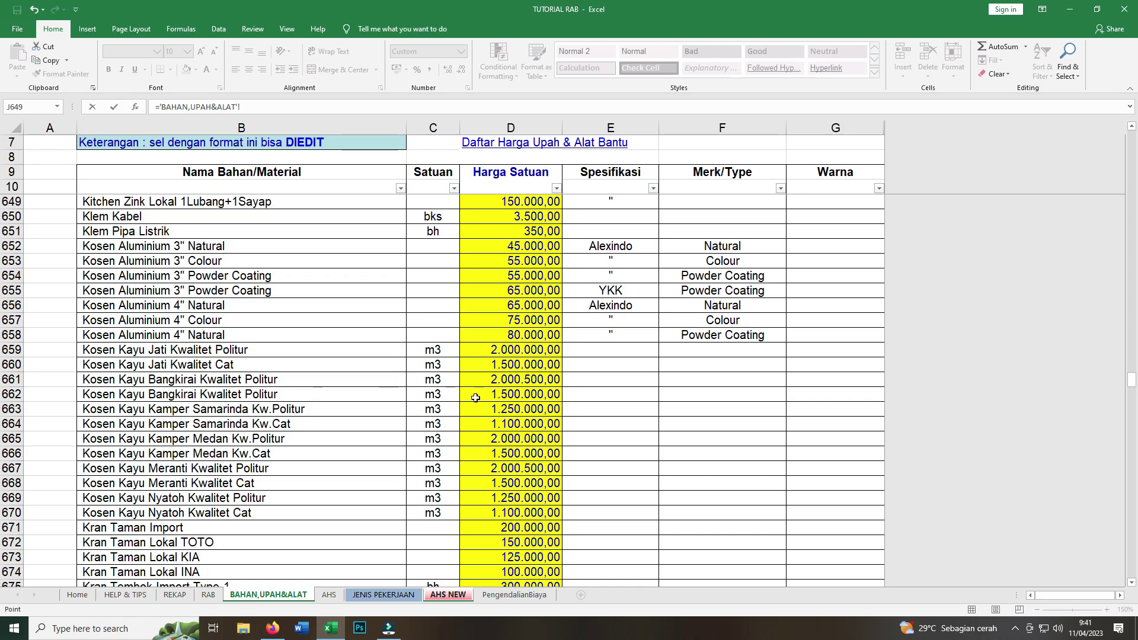
{"action": "left_click", "coordinate": [511, 395]}
{"action": "key", "text": "Escape"}
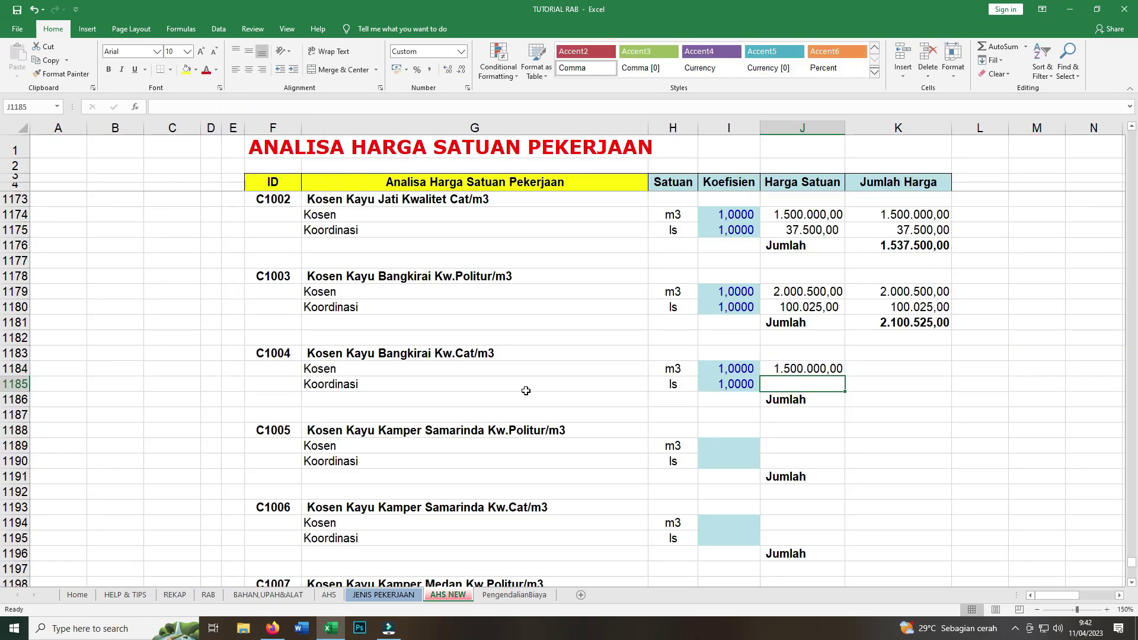
Set the C1004 Koordinasi unit price to =J1184*5%, giving 75.000,00.
{"action": "type", "text": "="}
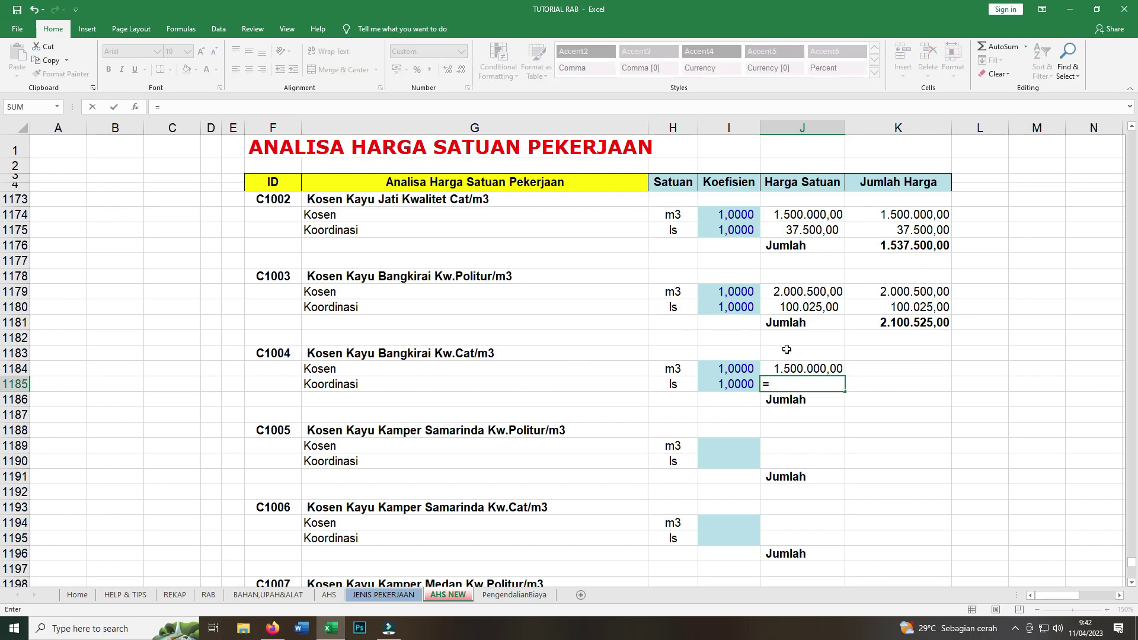
{"action": "left_click", "coordinate": [793, 368]}
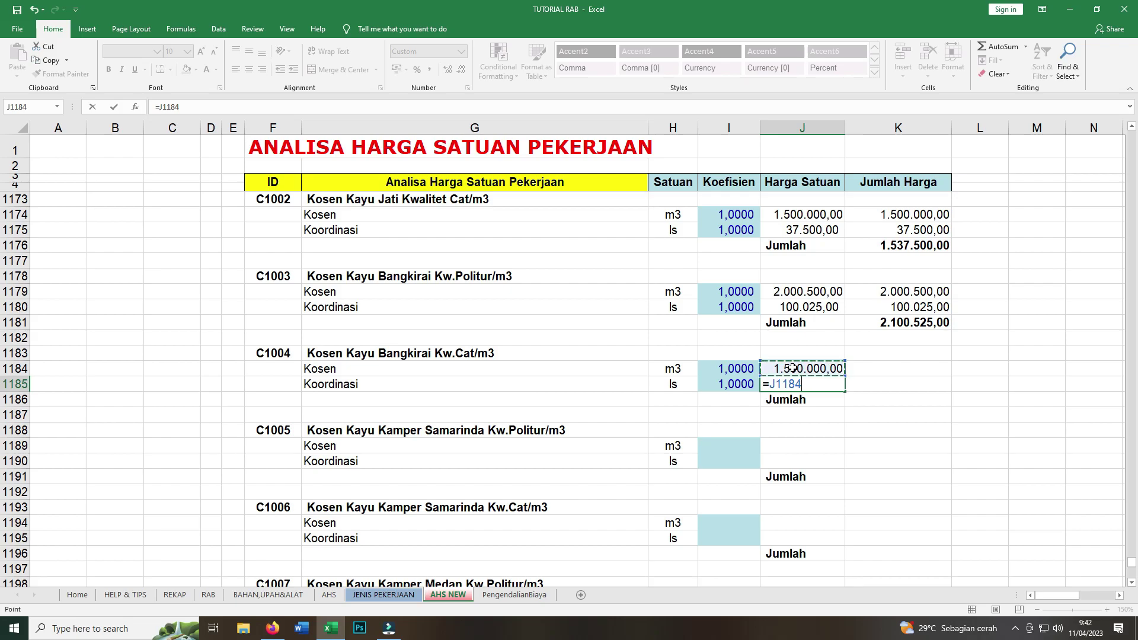
{"action": "type", "text": "*5"}
{"action": "type", "text": "%"}
{"action": "key", "text": "Return"}
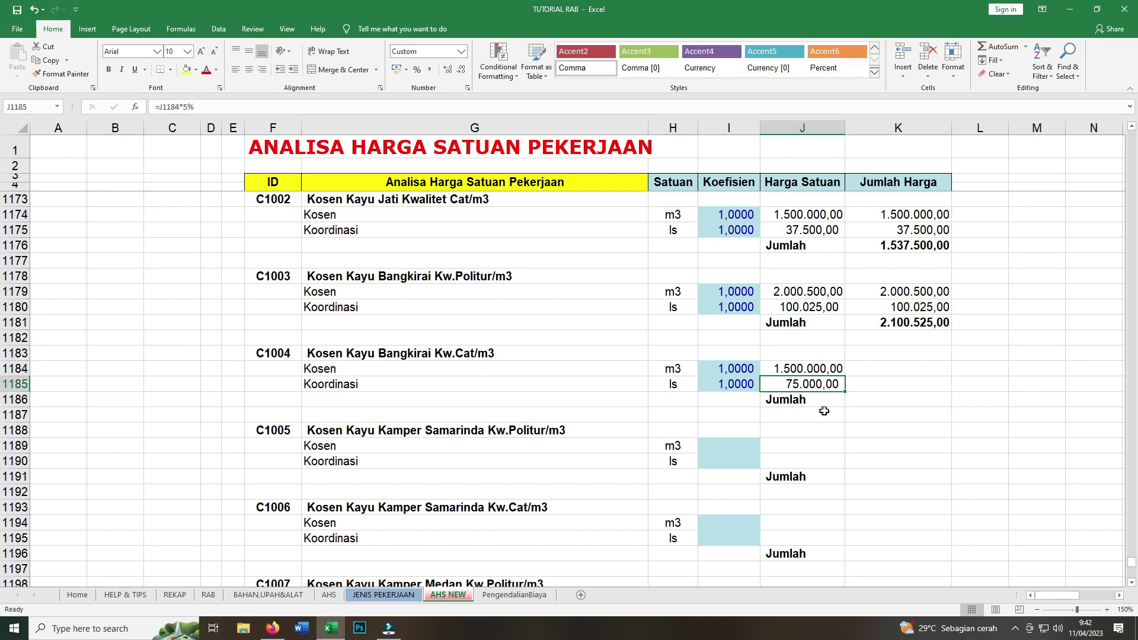
{"action": "left_click", "coordinate": [902, 370]}
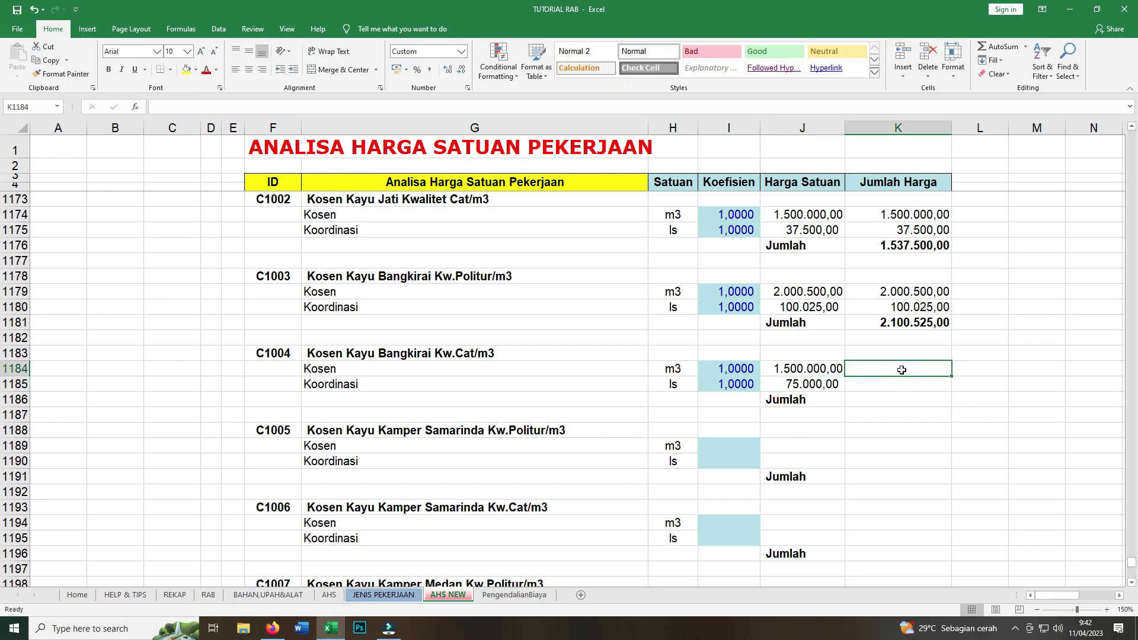
Enter =I1184*J1184 in K1184 and fill it down to K1185 for the C1004 line totals.
{"action": "type", "text": "="}
{"action": "left_click", "coordinate": [712, 372]}
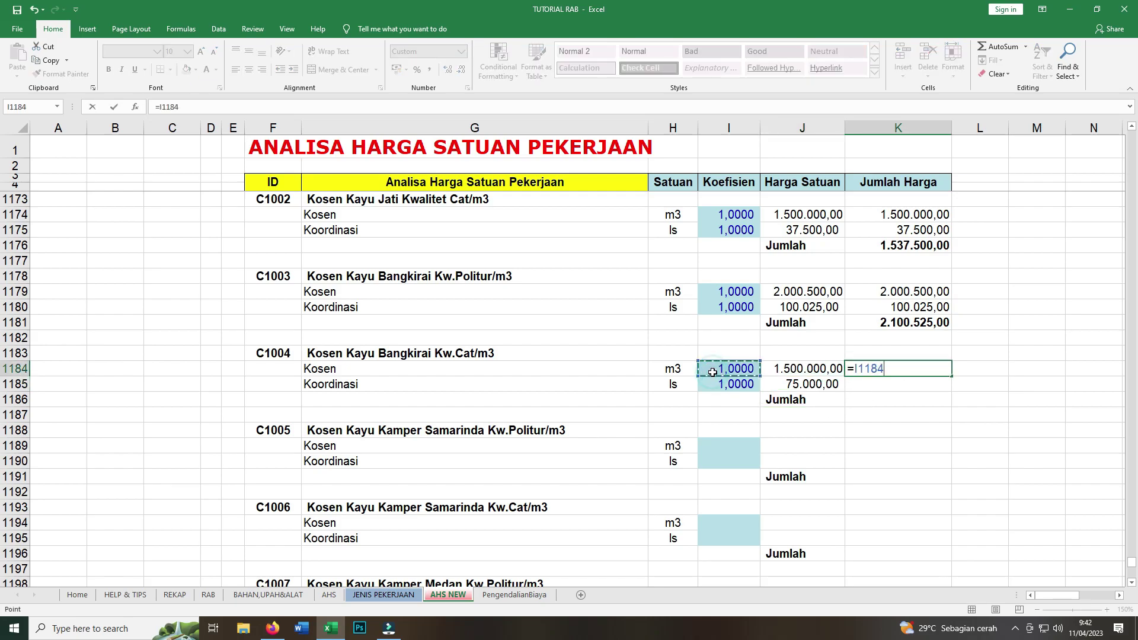
{"action": "type", "text": "*"}
{"action": "left_click", "coordinate": [822, 373]}
{"action": "key", "text": "Return"}
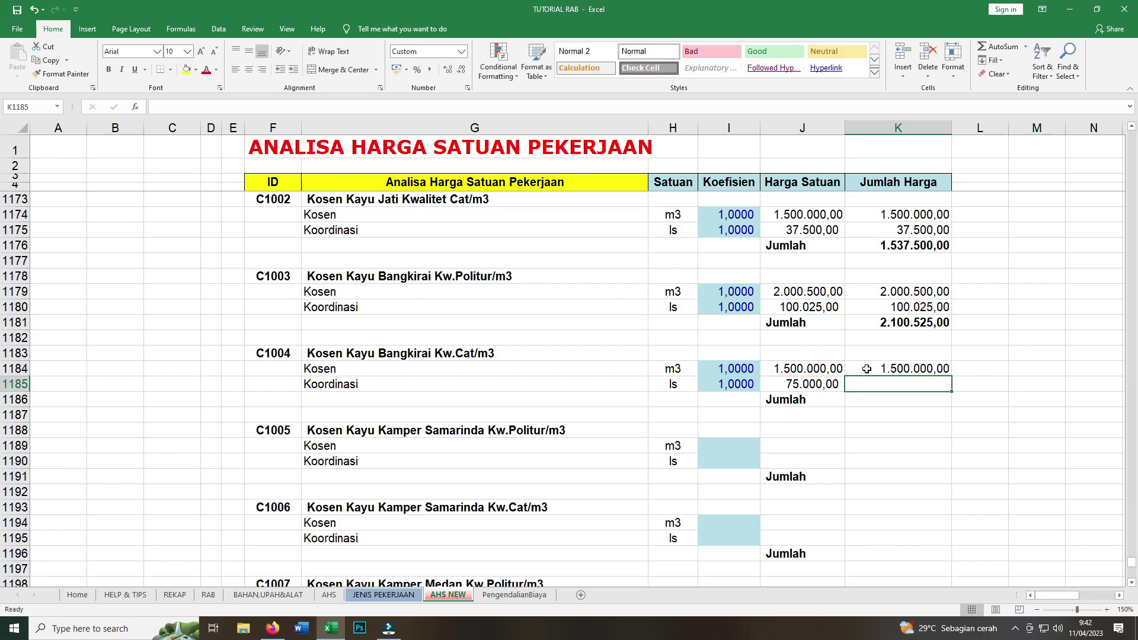
{"action": "left_click", "coordinate": [924, 369]}
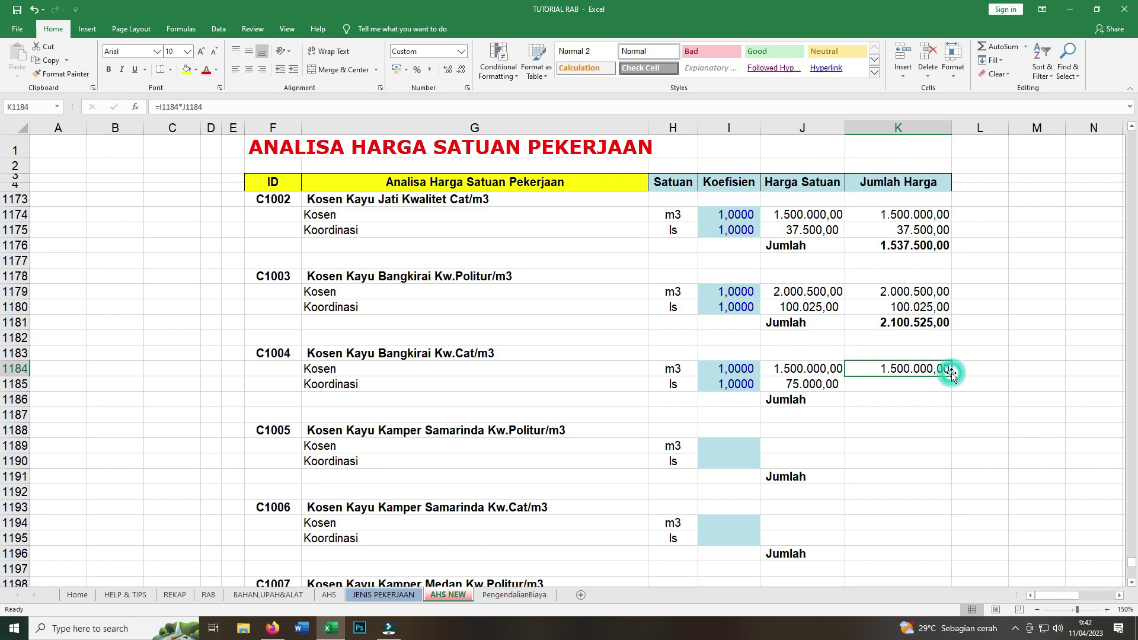
{"action": "left_click_drag", "start_coordinate": [951, 376], "coordinate": [951, 388]}
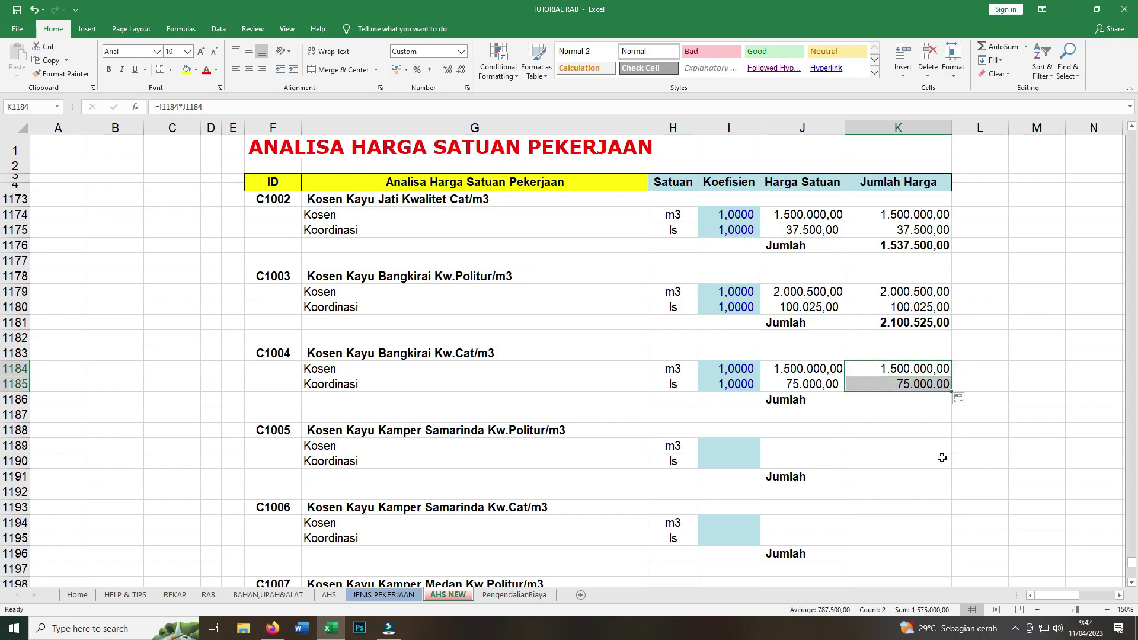
Enter =SUM(K1184:K1185) in K1186 for a C1004 Jumlah of 1.575.000,00.
{"action": "left_click", "coordinate": [866, 401]}
{"action": "type", "text": "="}
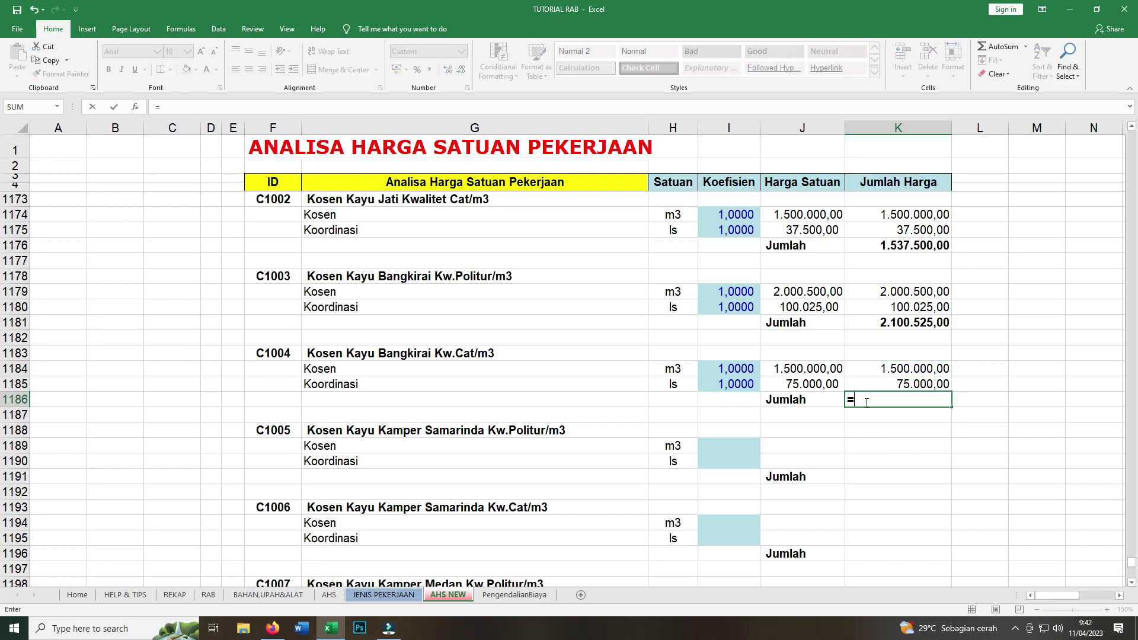
{"action": "type", "text": "sum("}
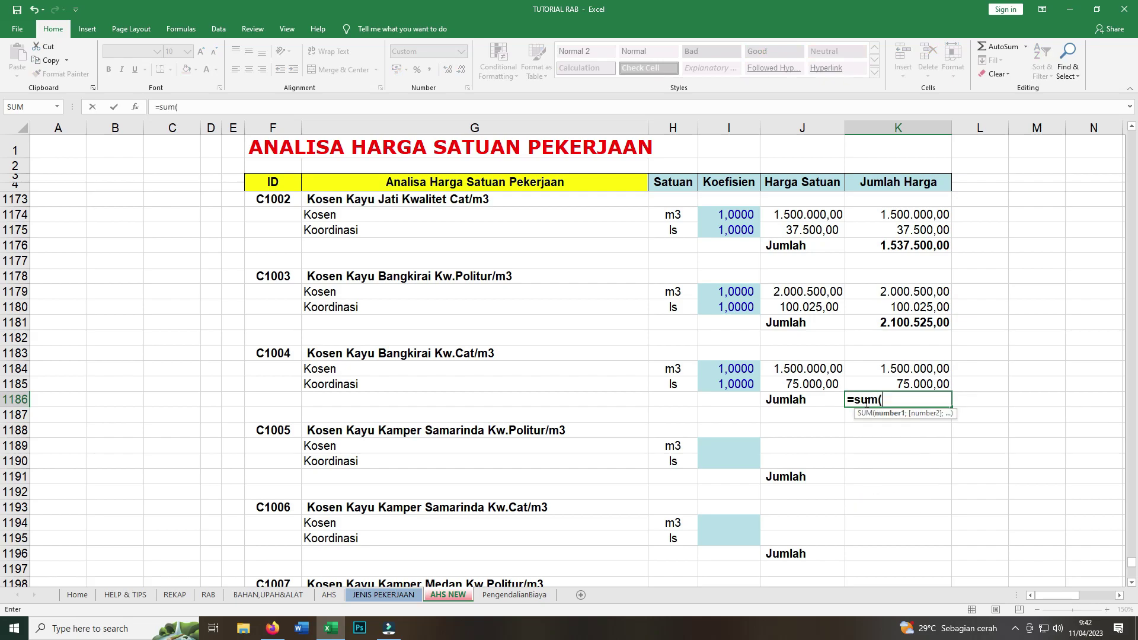
{"action": "left_click_drag", "start_coordinate": [913, 368], "coordinate": [914, 384]}
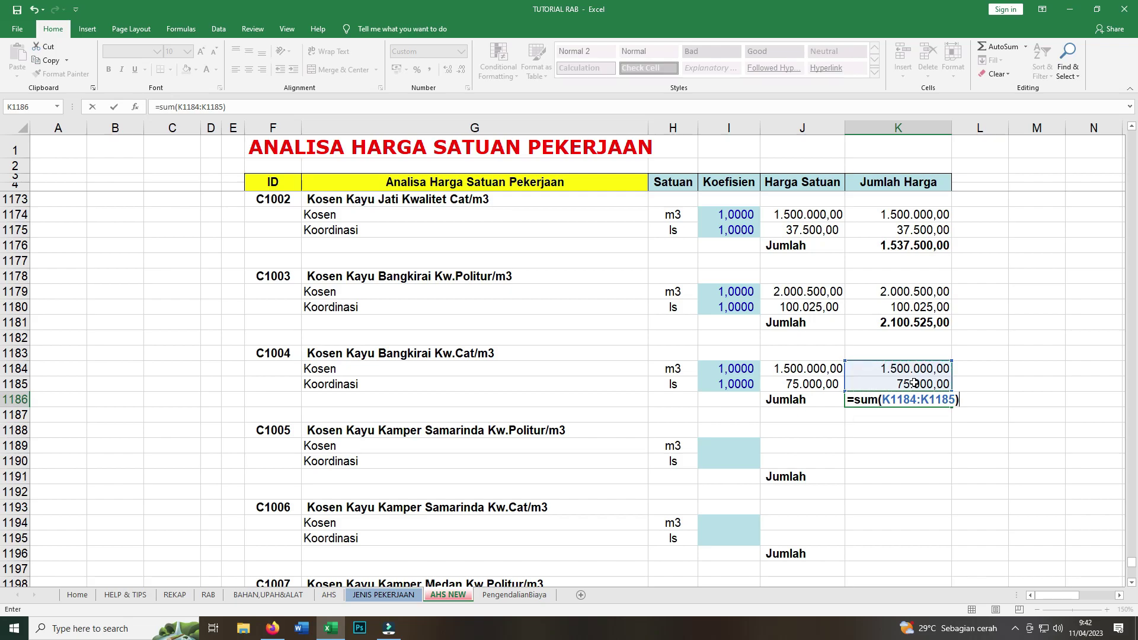
{"action": "key", "text": "Return"}
{"action": "key", "text": "Down"}
{"action": "key", "text": "Down"}
{"action": "key", "text": "Down"}
{"action": "key", "text": "Right"}
{"action": "key", "text": "Right"}
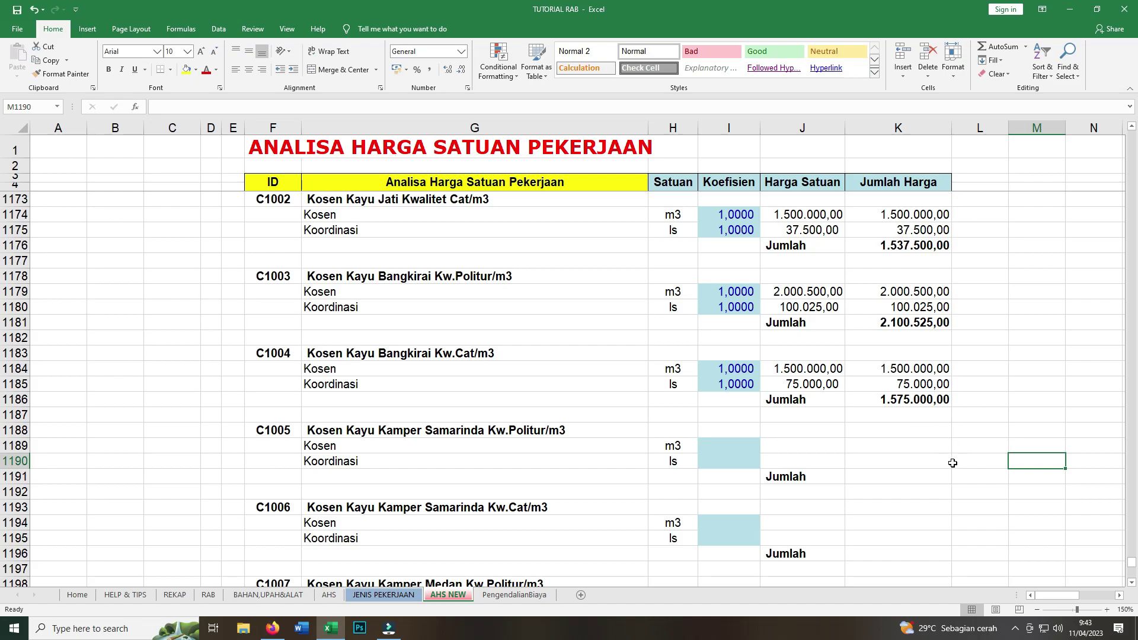
Paste 1,0000 as both C1005 coefficients, starting at I1189.
{"action": "scroll", "coordinate": [952, 456], "scroll_direction": "down", "scroll_amount": 1}
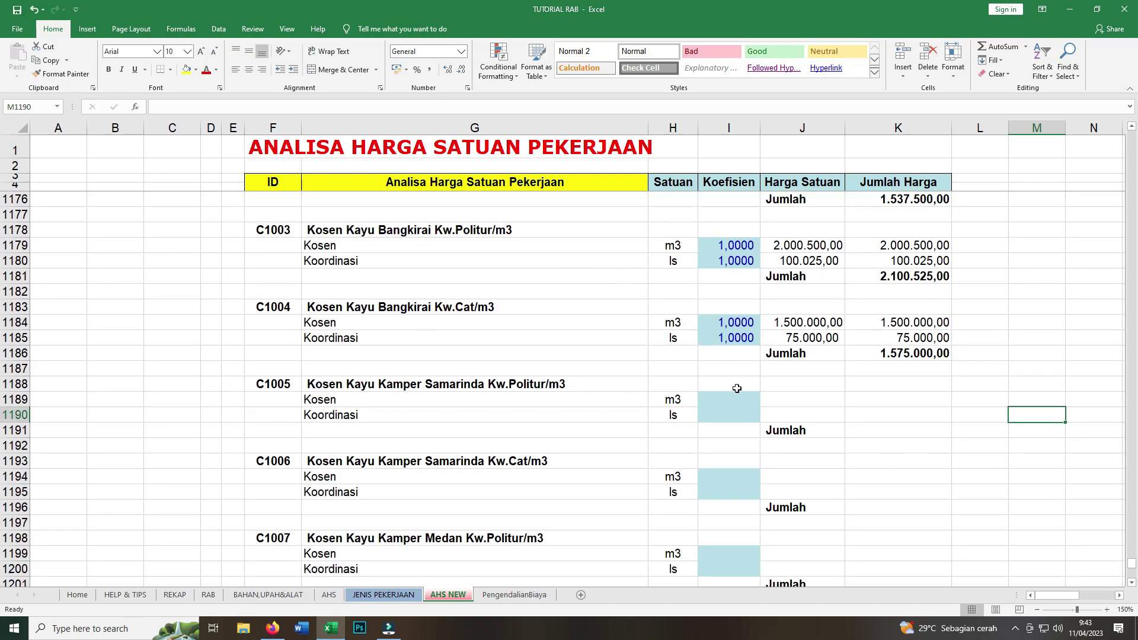
{"action": "scroll", "coordinate": [735, 389], "scroll_direction": "down", "scroll_amount": 1}
{"action": "scroll", "coordinate": [738, 391], "scroll_direction": "down", "scroll_amount": 1}
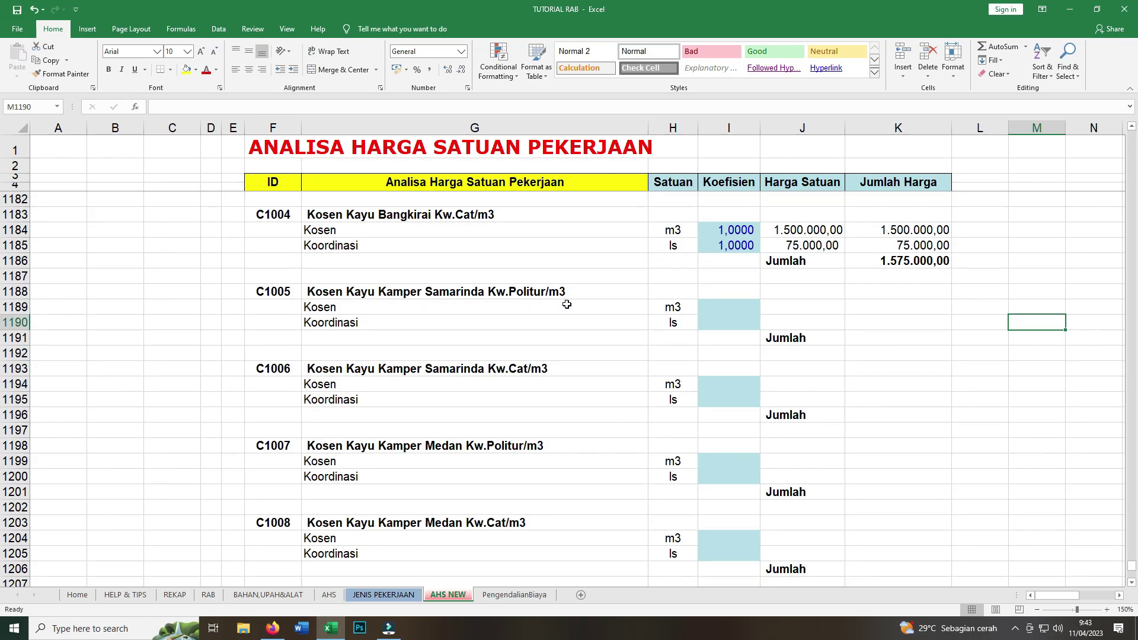
{"action": "left_click", "coordinate": [711, 307]}
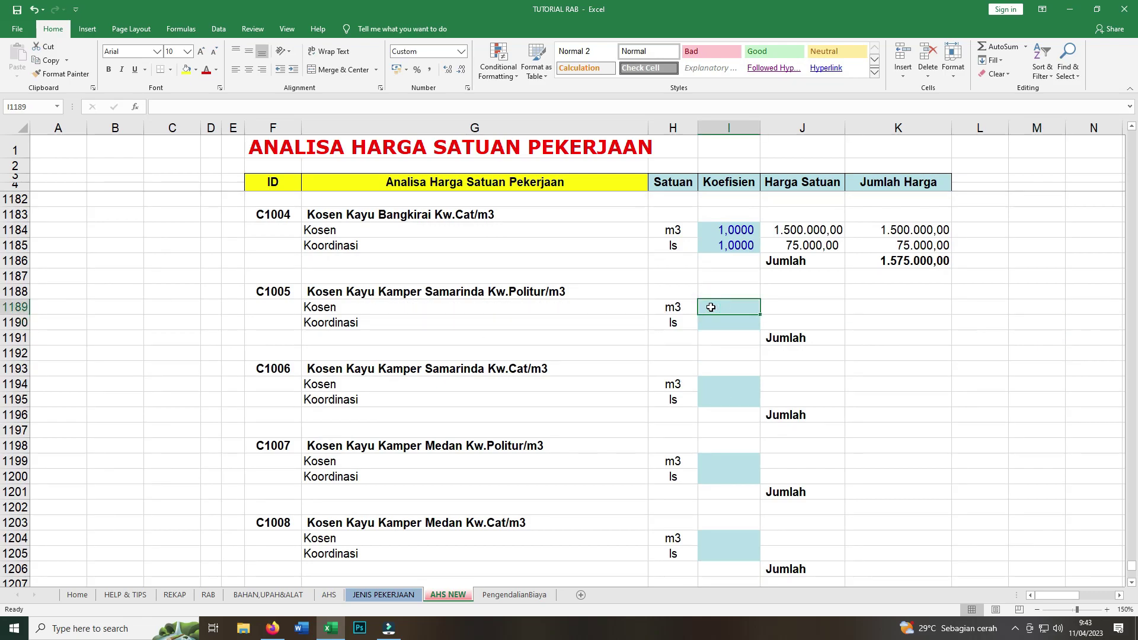
{"action": "scroll", "coordinate": [723, 307], "scroll_direction": "up", "scroll_amount": 3}
{"action": "key", "text": "ctrl+v"}
Link the C1005 Kosen unit price to the 1.250.000,00 price in BAHAN,UPAH&ALAT D663.
{"action": "left_click", "coordinate": [806, 446]}
{"action": "type", "text": "="}
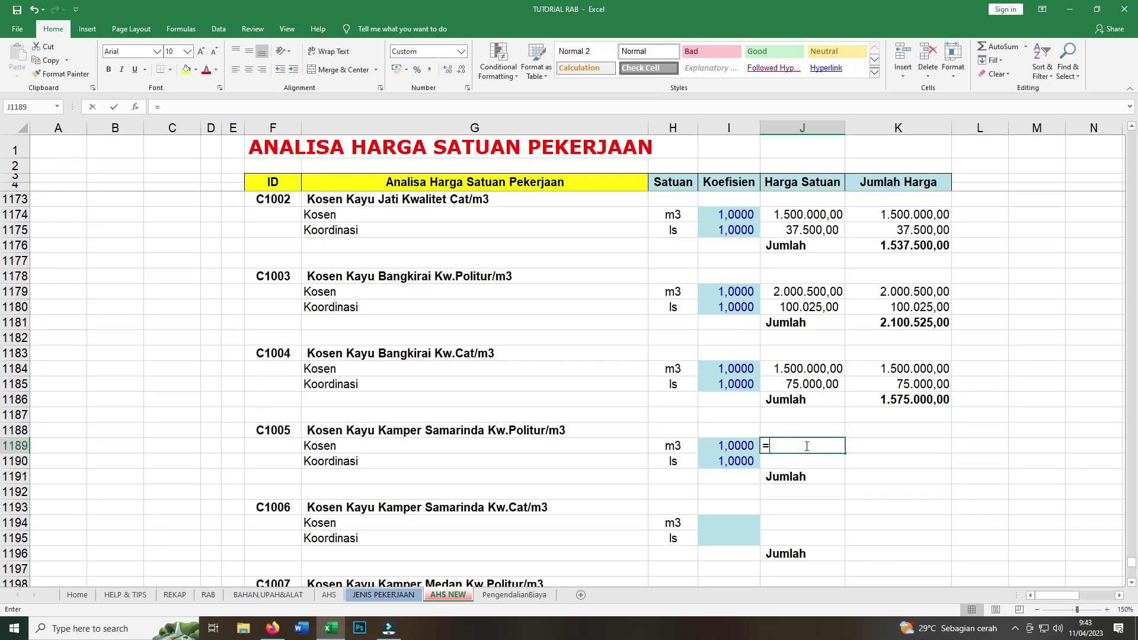
{"action": "left_click", "coordinate": [257, 597]}
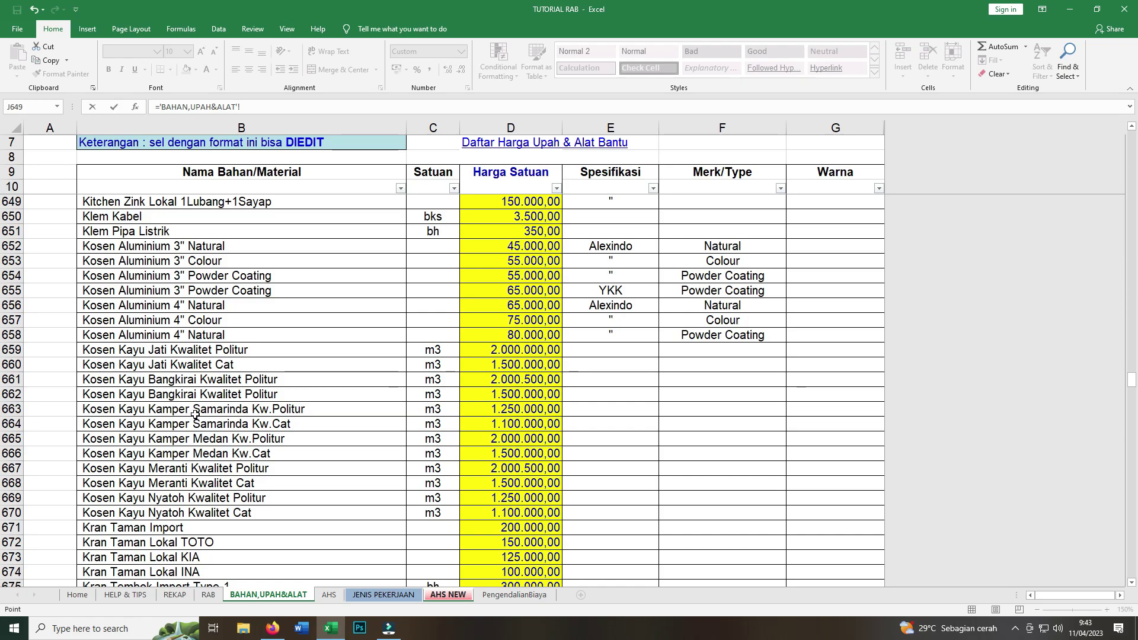
{"action": "left_click", "coordinate": [520, 410]}
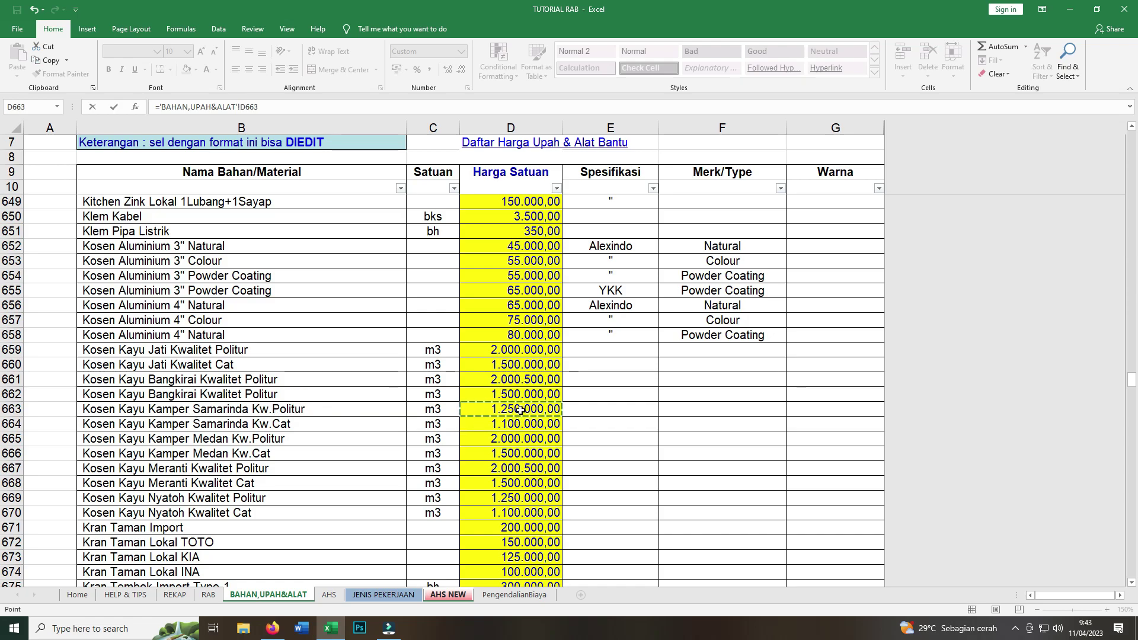
{"action": "key", "text": "Return"}
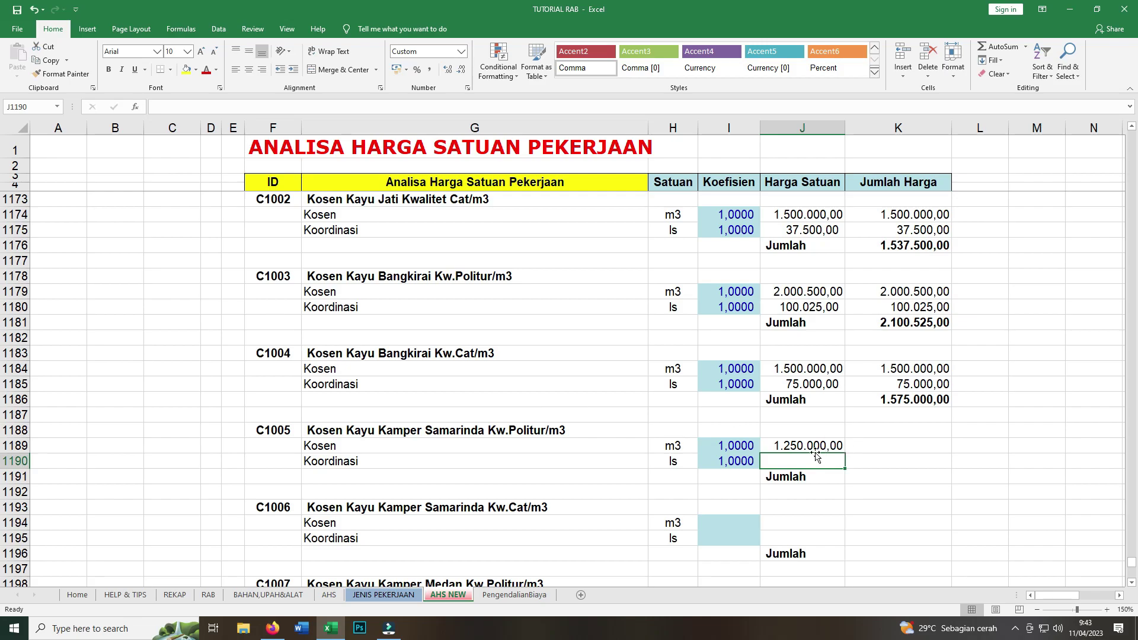
Set the C1005 Koordinasi unit price in J1190 to =J1189*5%, giving 62.500,00.
{"action": "type", "text": "="}
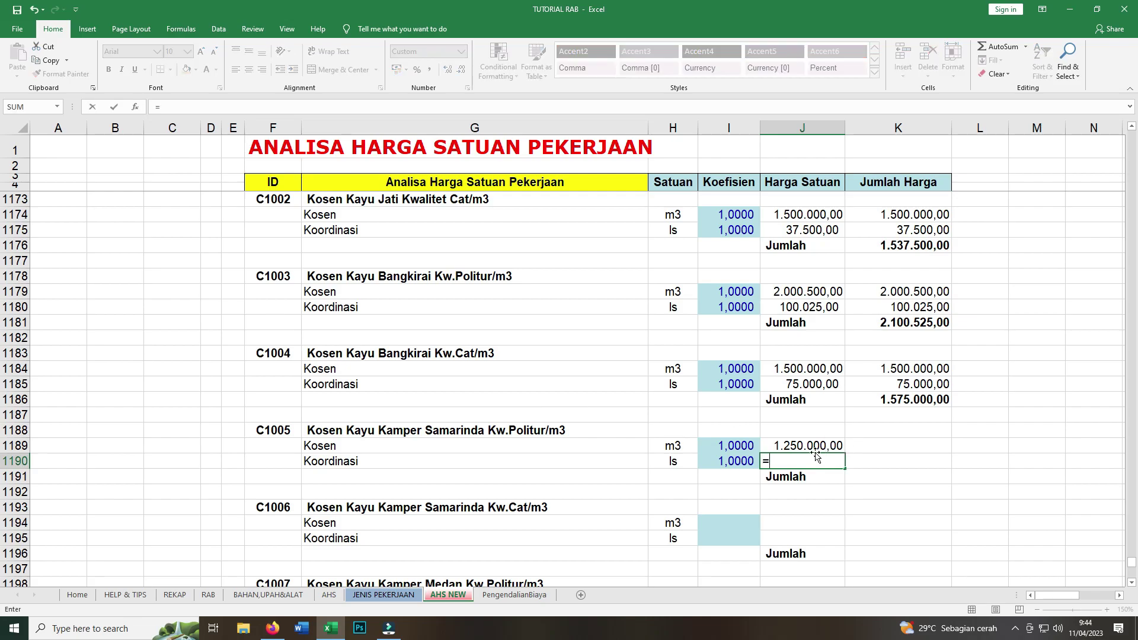
{"action": "left_click", "coordinate": [814, 446]}
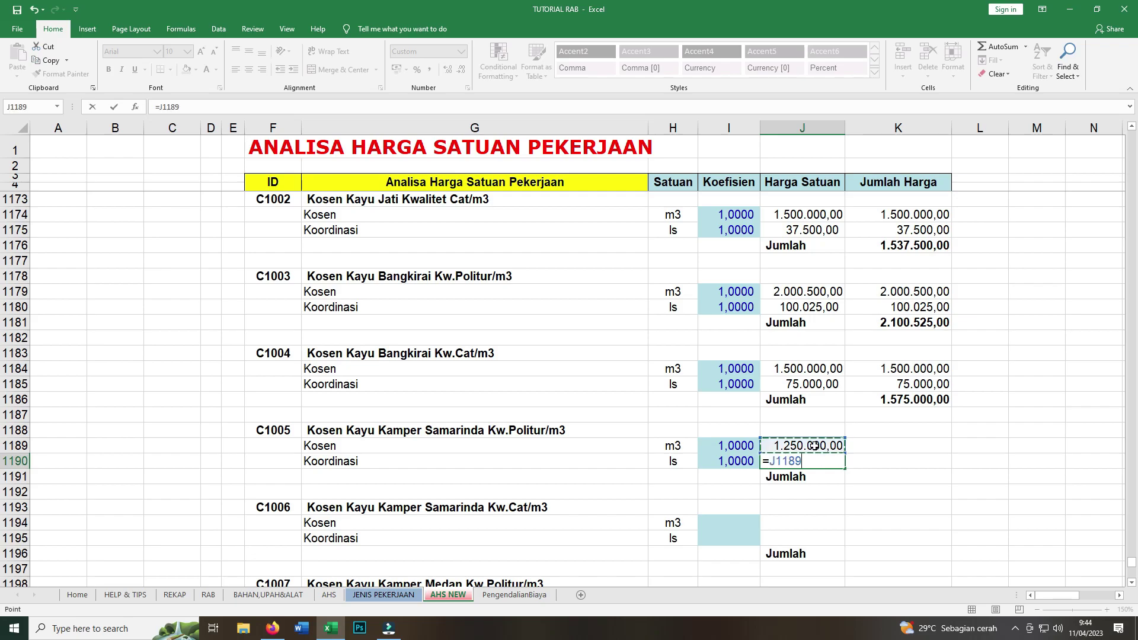
{"action": "type", "text": "*"}
{"action": "type", "text": "5"}
{"action": "type", "text": "%"}
{"action": "key", "text": "Return"}
Enter =I1189*J1189 in K1189 and fill it down to K1190, giving 1.250.000,00 and 62.500,00.
{"action": "left_click", "coordinate": [887, 444]}
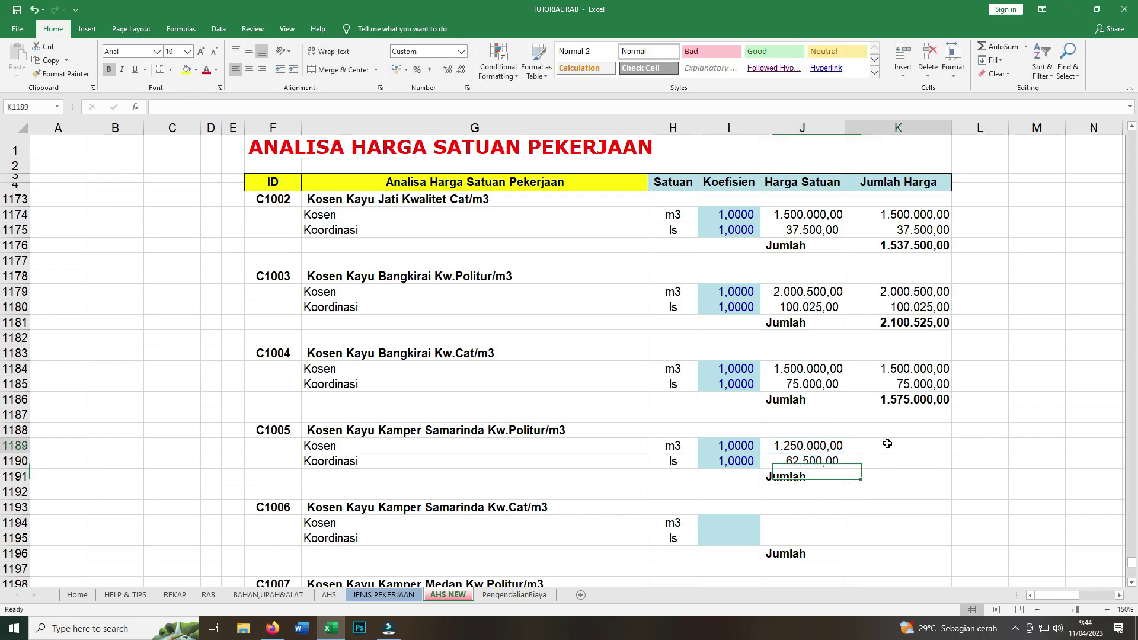
{"action": "type", "text": "="}
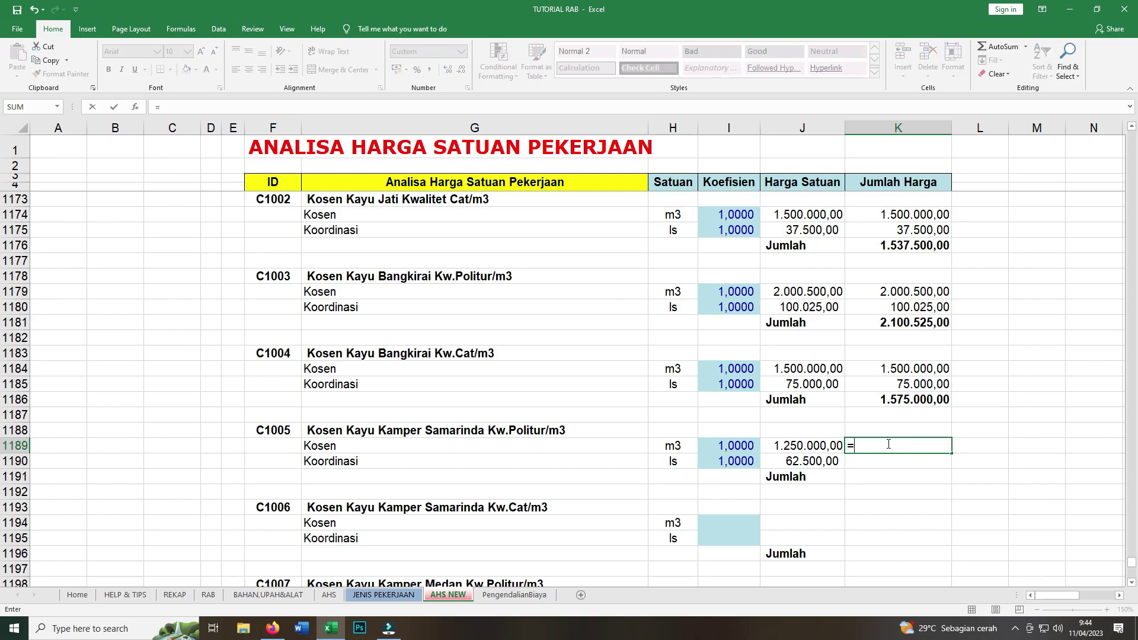
{"action": "left_click", "coordinate": [741, 446]}
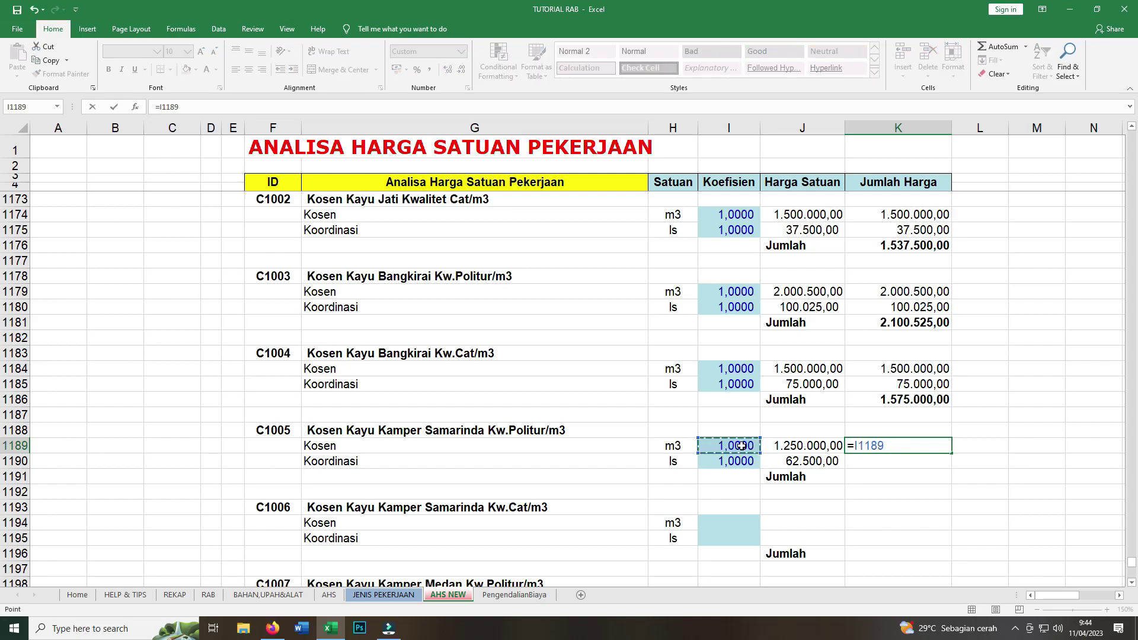
{"action": "type", "text": "*"}
{"action": "left_click", "coordinate": [819, 446]}
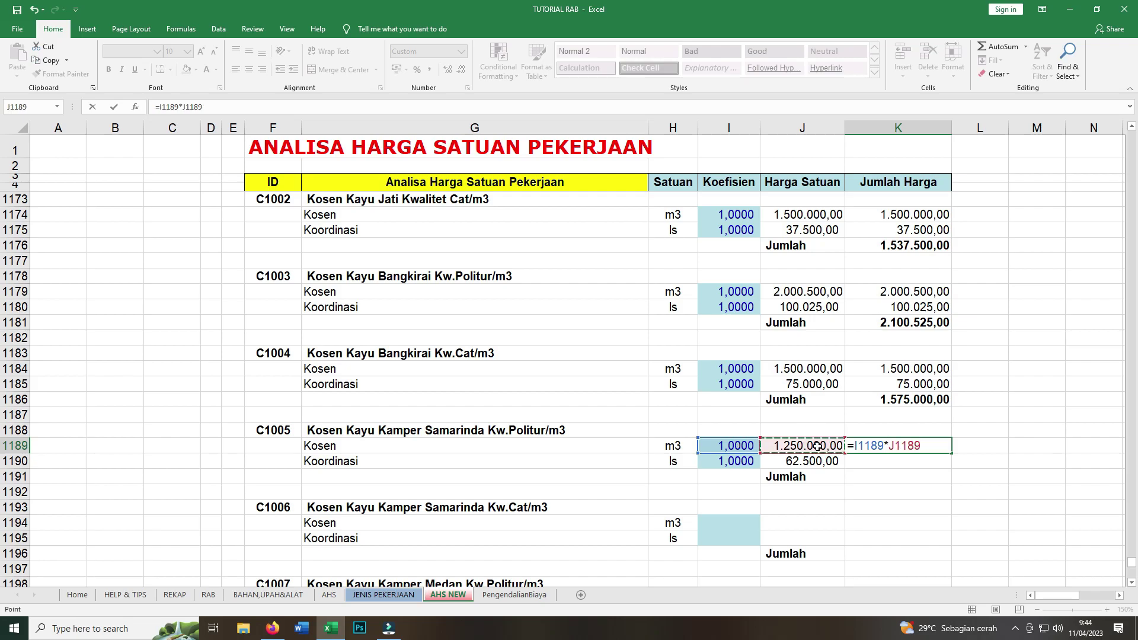
{"action": "key", "text": "ctrl+Return"}
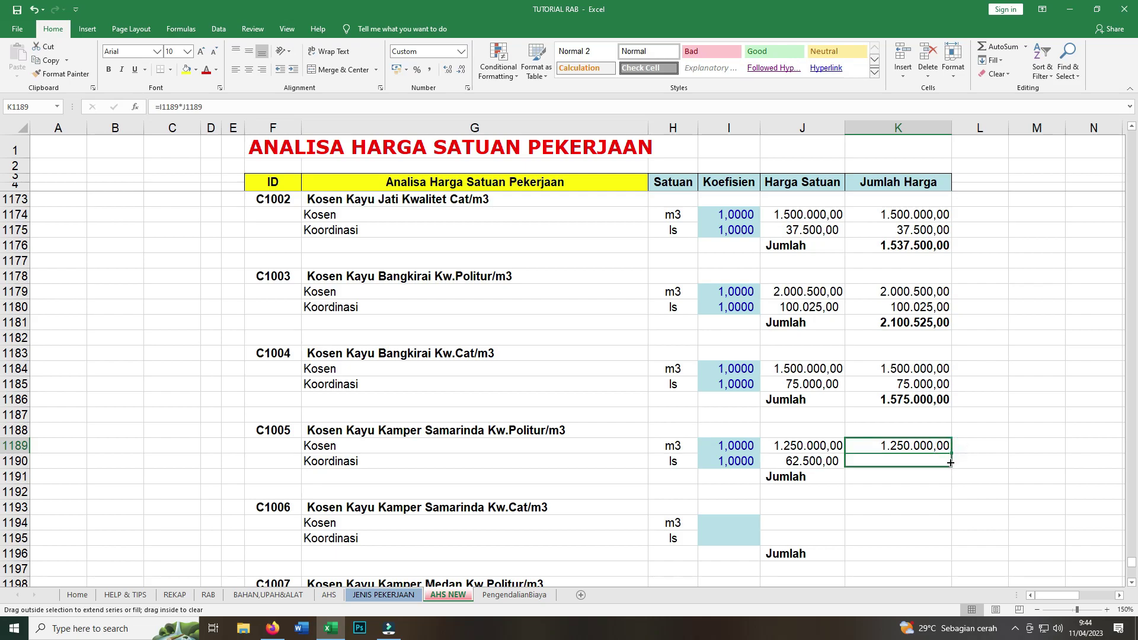
{"action": "left_click_drag", "start_coordinate": [951, 453], "coordinate": [951, 468]}
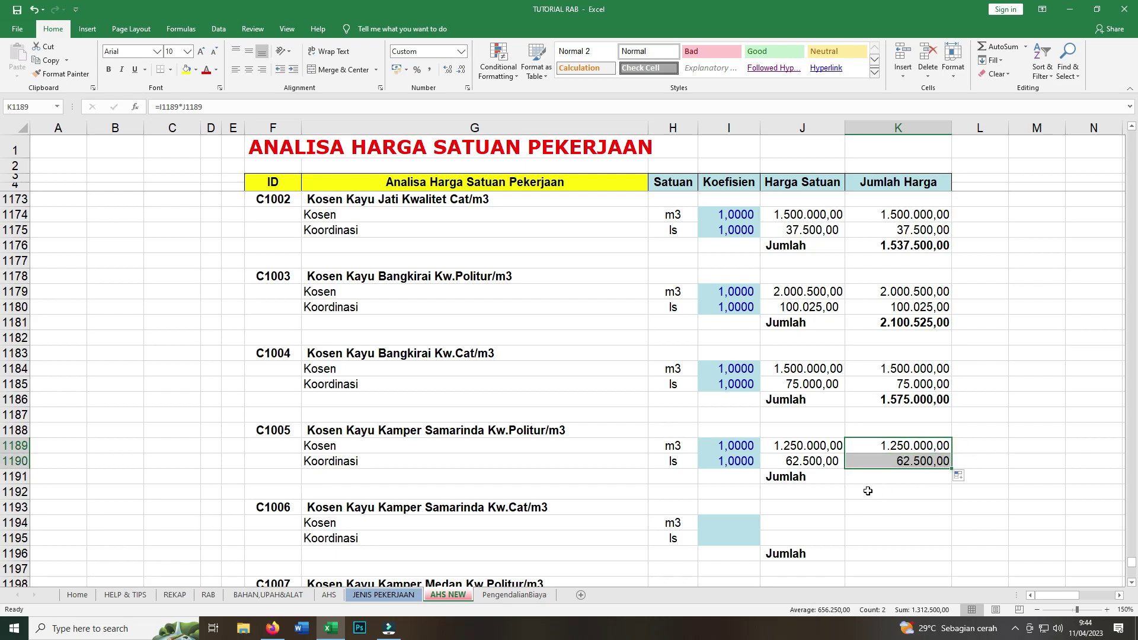
Enter =SUM(K1189:K1190) in K1191 so the C1005 Jumlah reads 1.312.500,00.
{"action": "scroll", "coordinate": [846, 478], "scroll_direction": "up", "scroll_amount": 1}
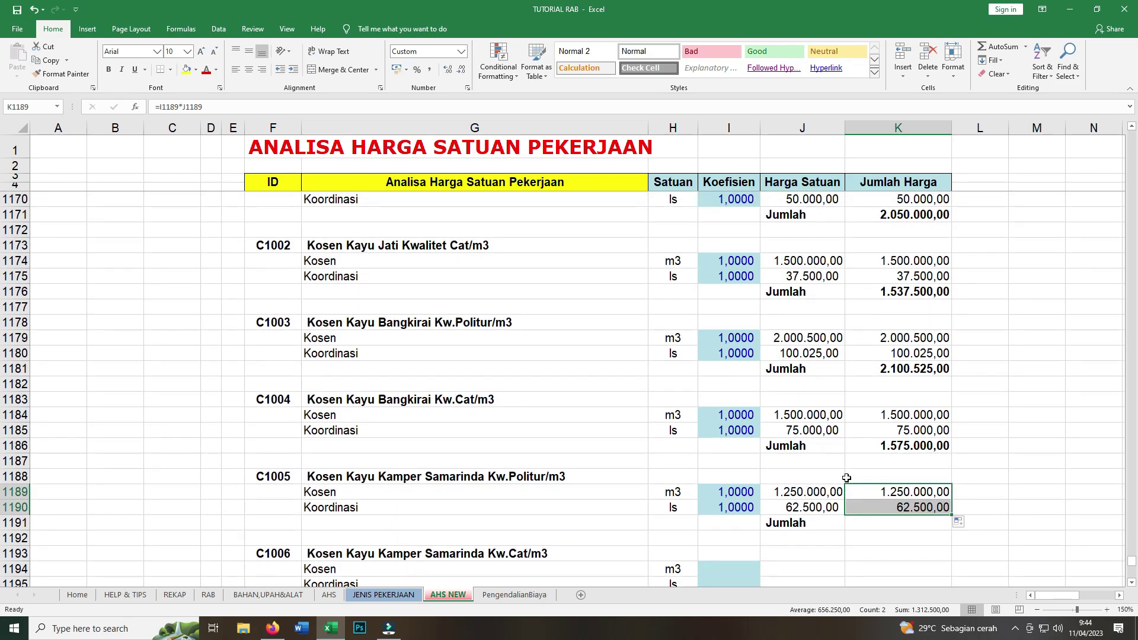
{"action": "scroll", "coordinate": [846, 478], "scroll_direction": "up", "scroll_amount": 2}
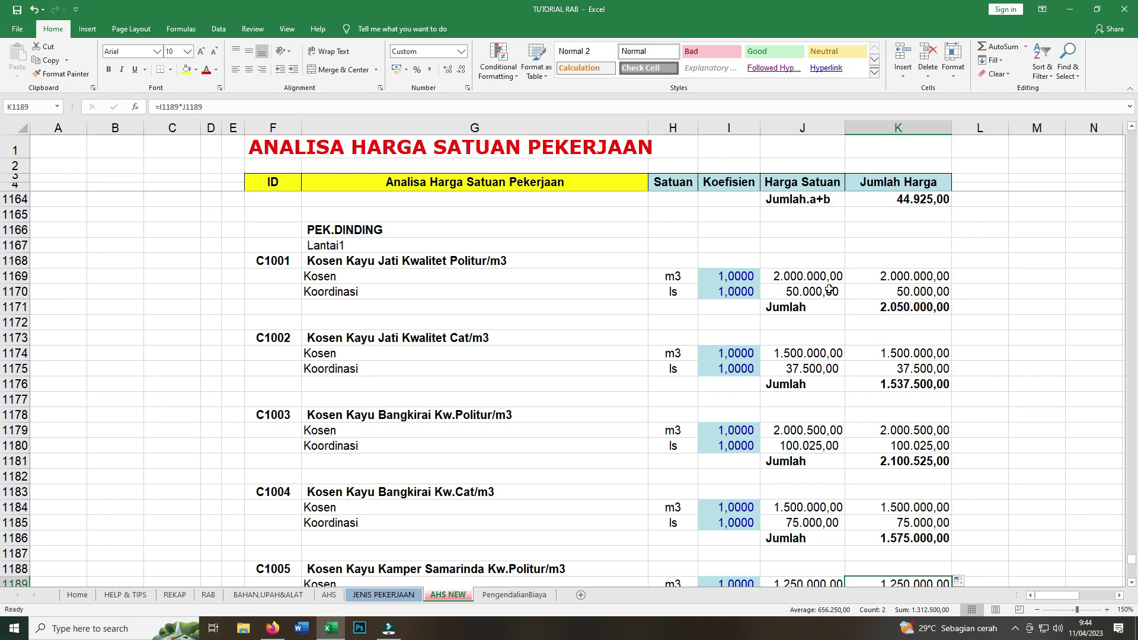
{"action": "scroll", "coordinate": [824, 353], "scroll_direction": "down", "scroll_amount": 2}
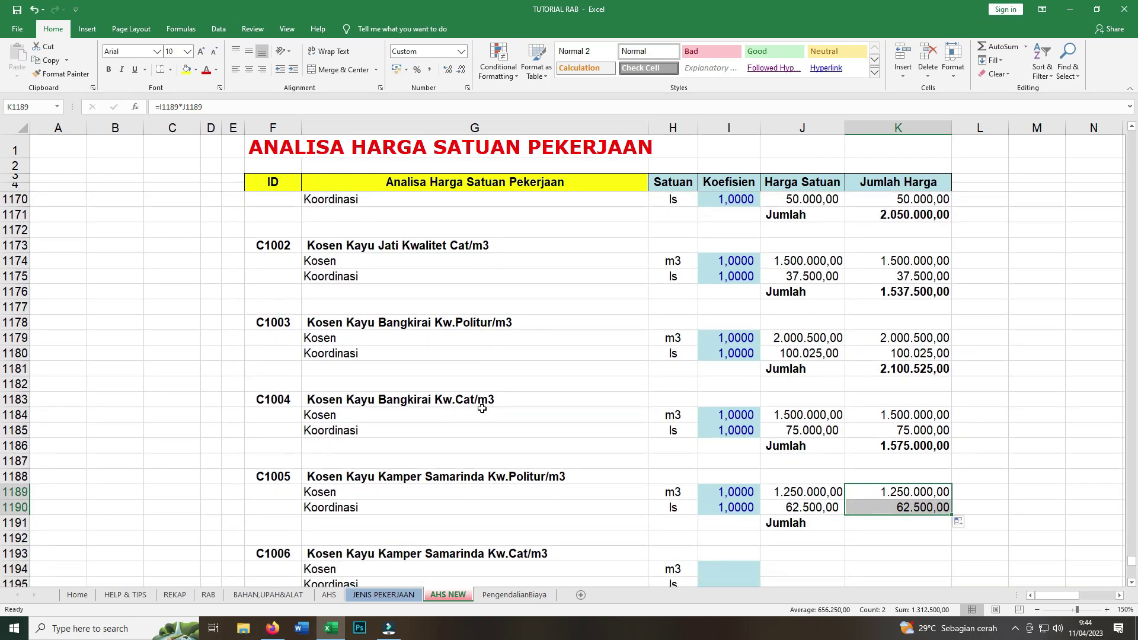
{"action": "scroll", "coordinate": [483, 475], "scroll_direction": "down", "scroll_amount": 1}
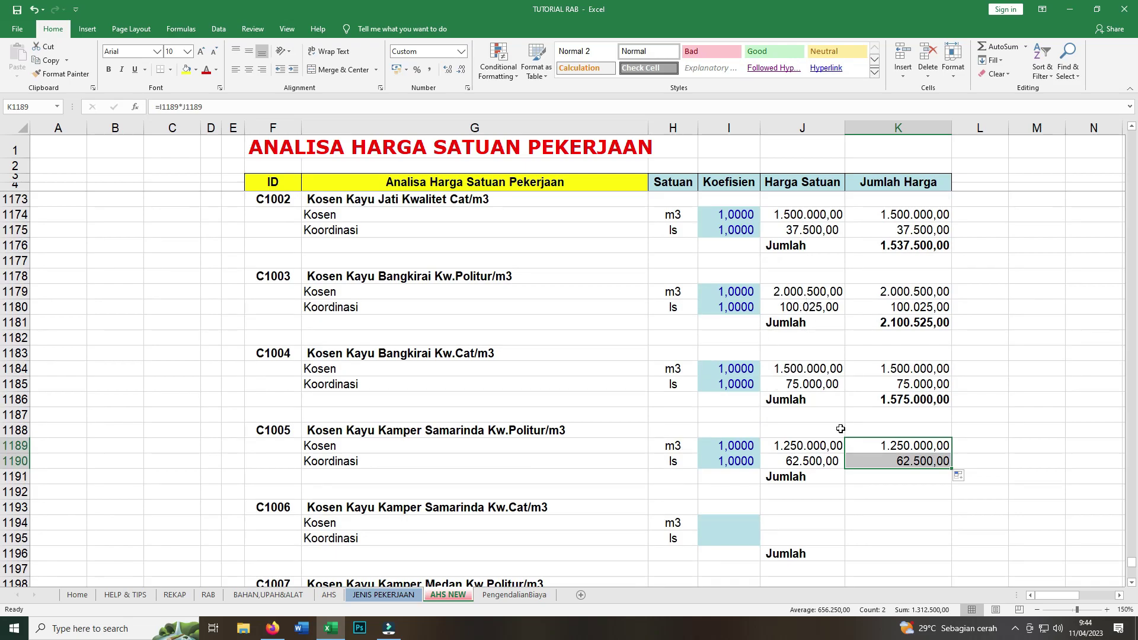
{"action": "left_click", "coordinate": [904, 479]}
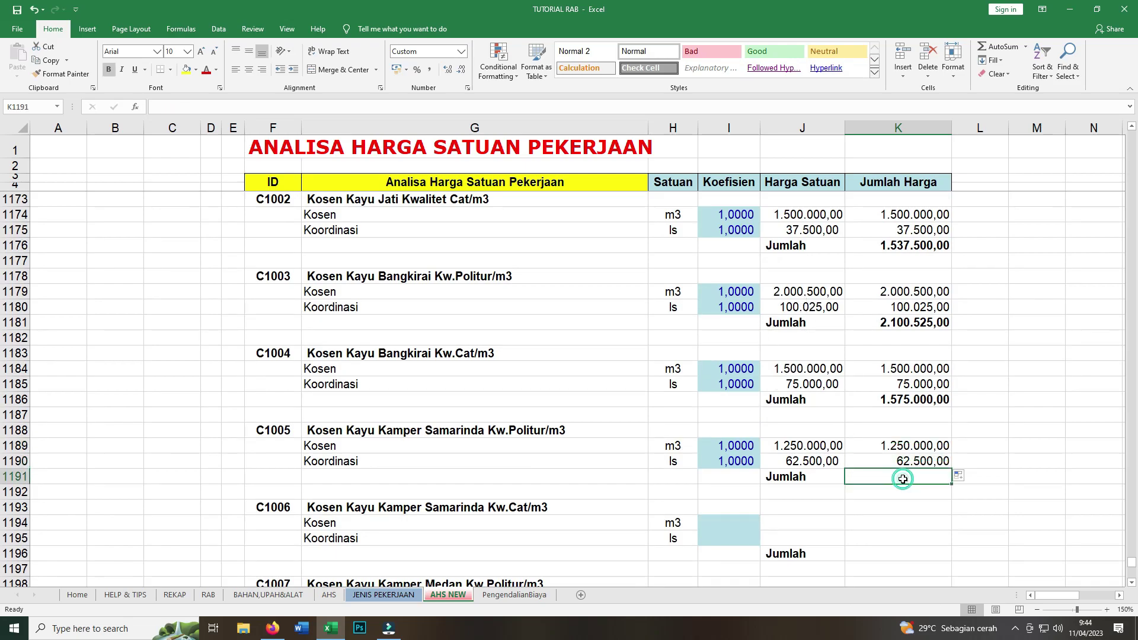
{"action": "type", "text": "="}
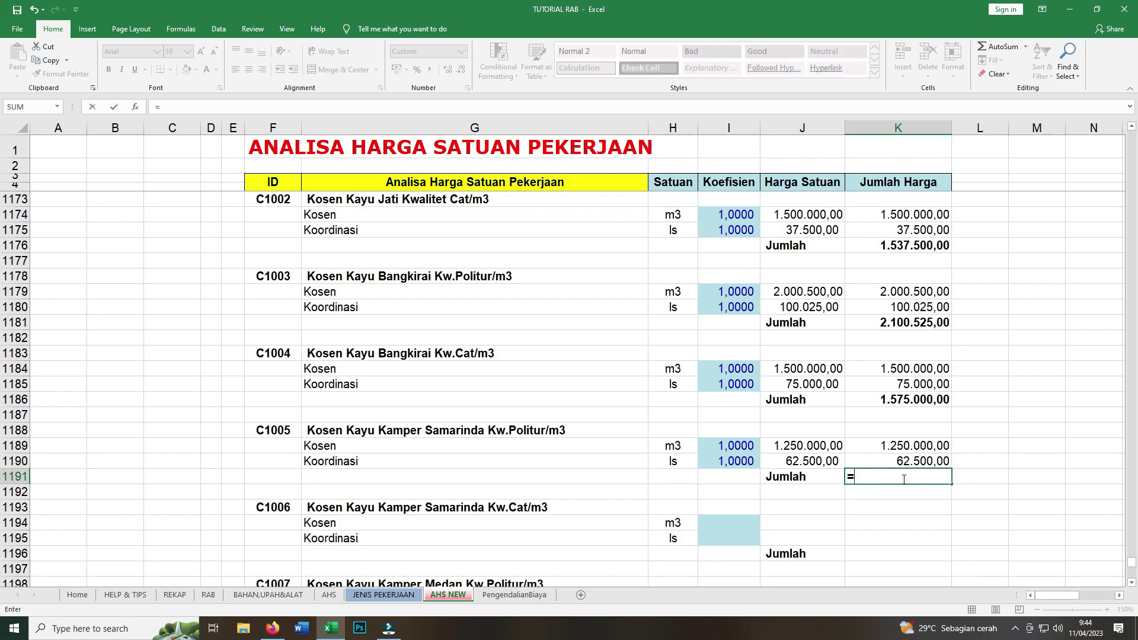
{"action": "type", "text": "sum("}
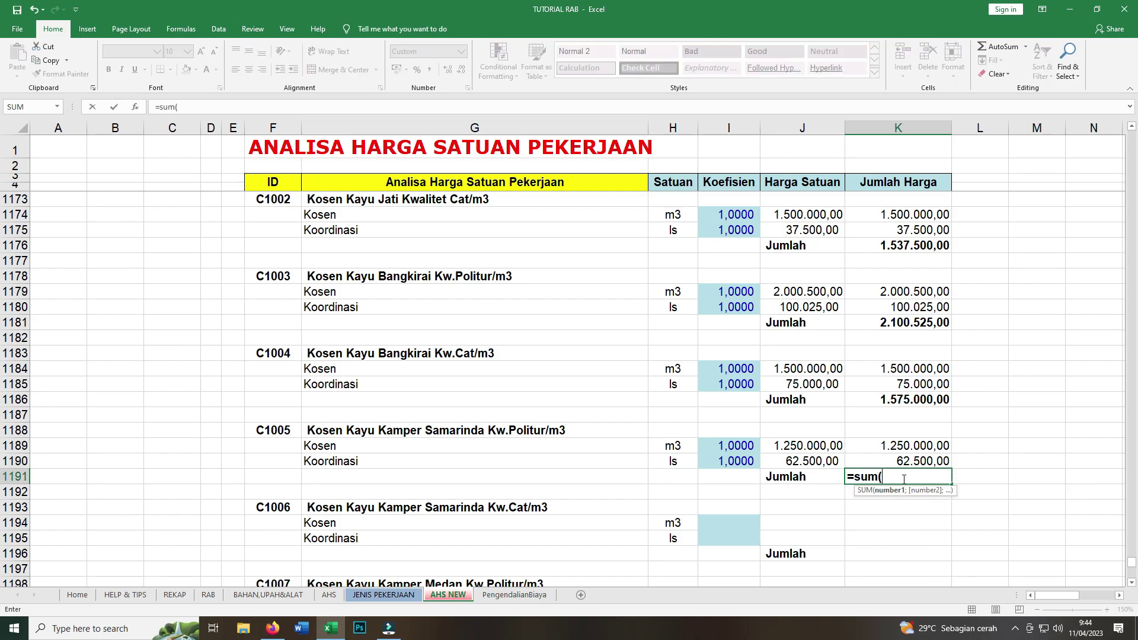
{"action": "left_click_drag", "start_coordinate": [919, 449], "coordinate": [918, 461]}
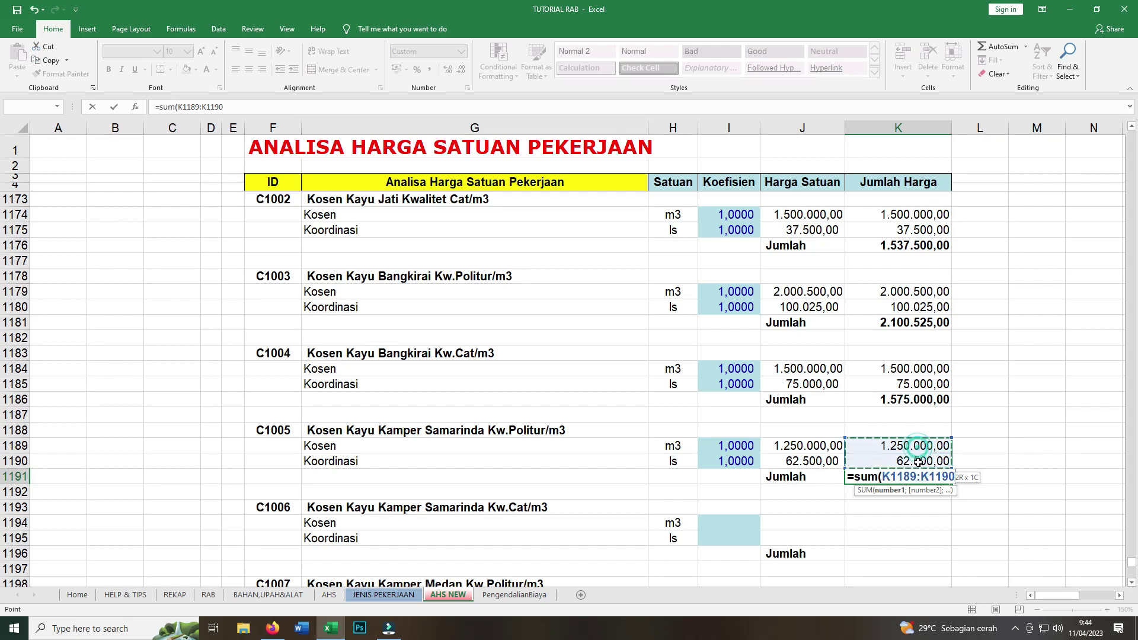
{"action": "type", "text": ")"}
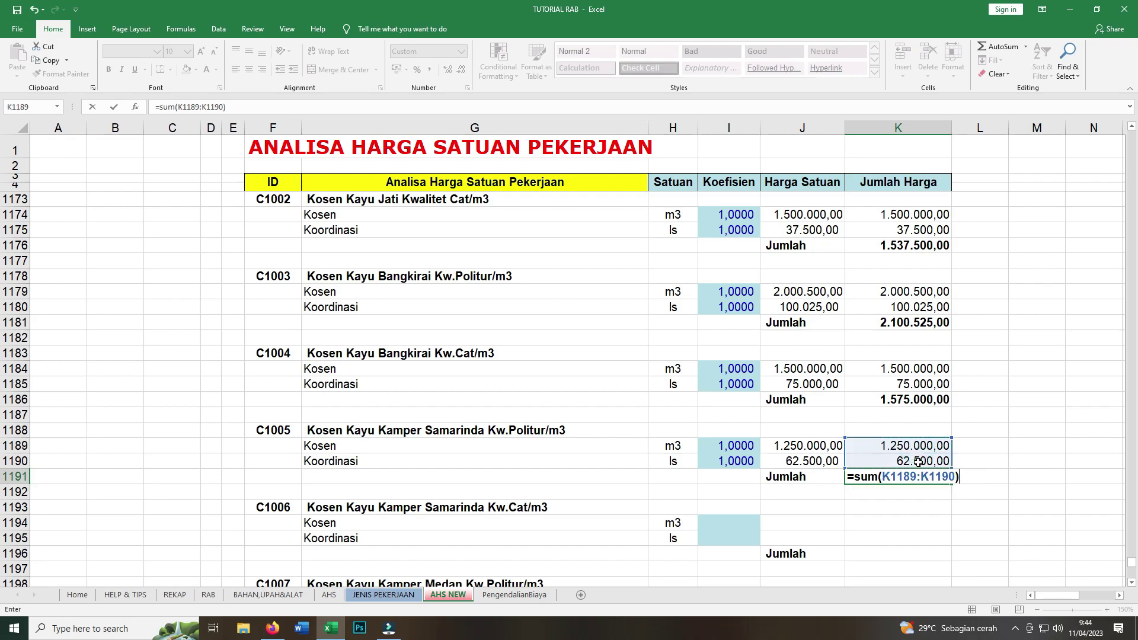
{"action": "key", "text": "Return"}
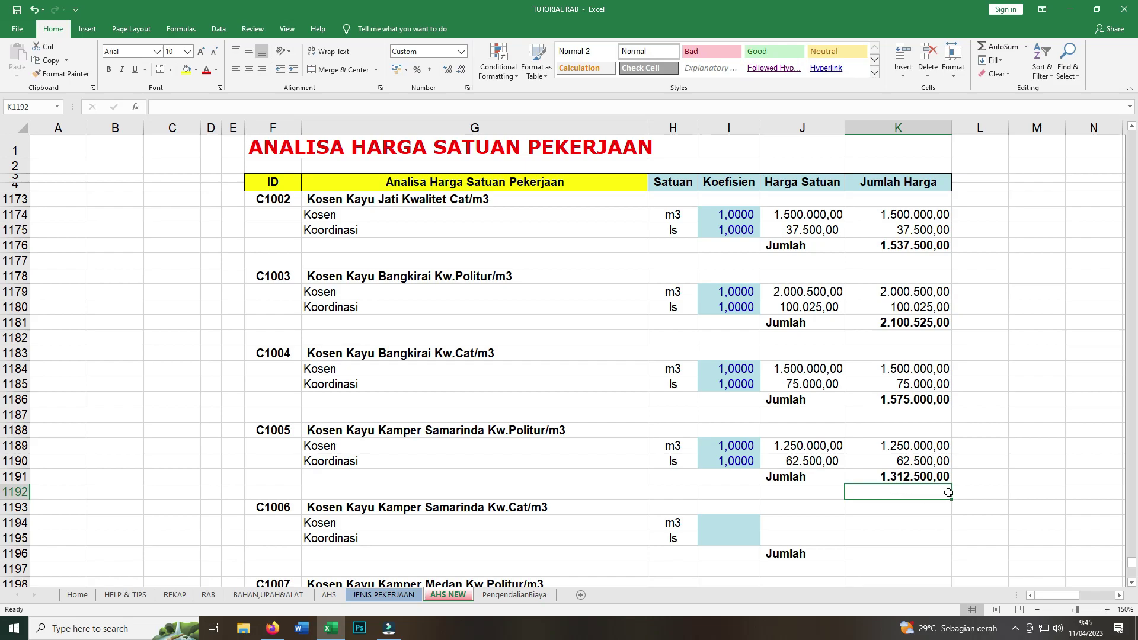
Enter 1,0000 as both C1006 coefficients in I1194 and I1195.
{"action": "left_click", "coordinate": [736, 524]}
{"action": "type", "text": "1,"}
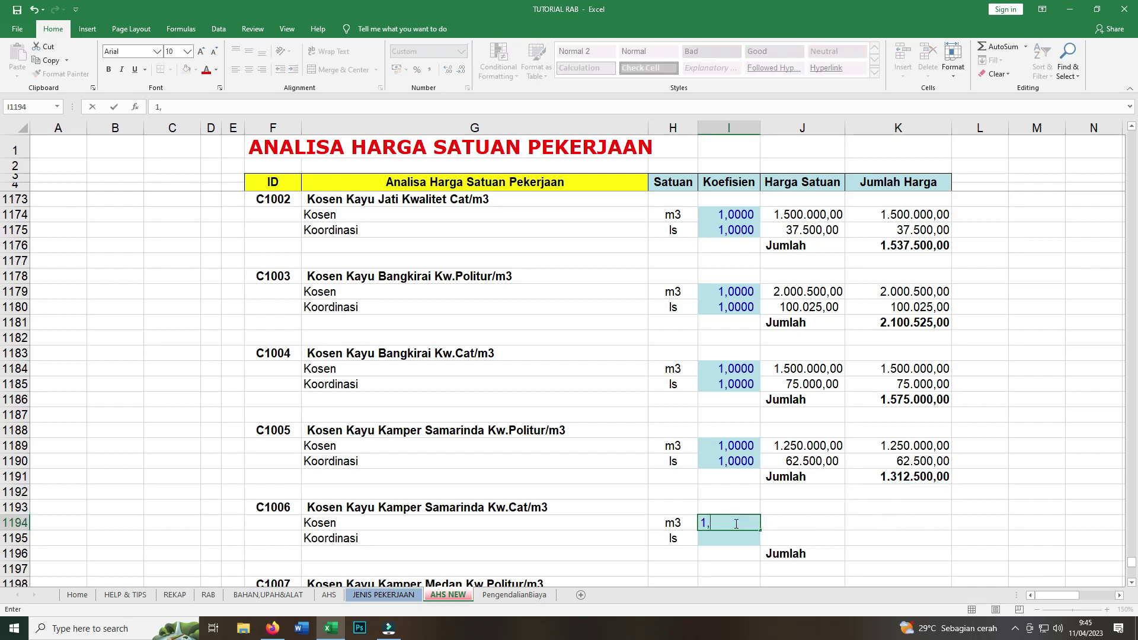
{"action": "type", "text": "000"}
{"action": "key", "text": "Return"}
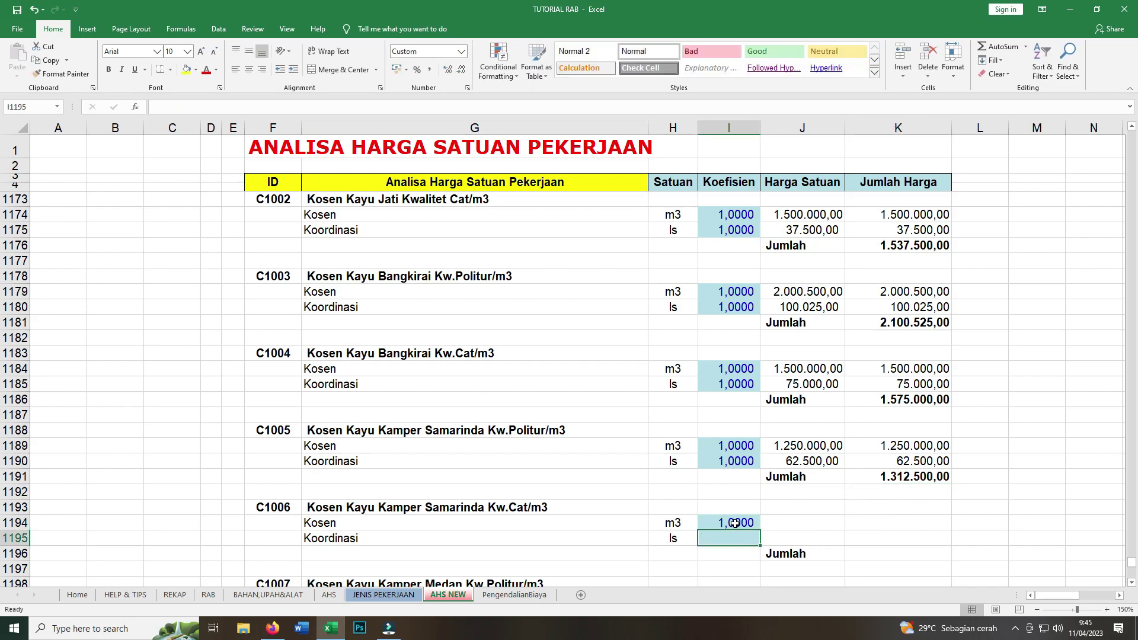
{"action": "type", "text": "1"}
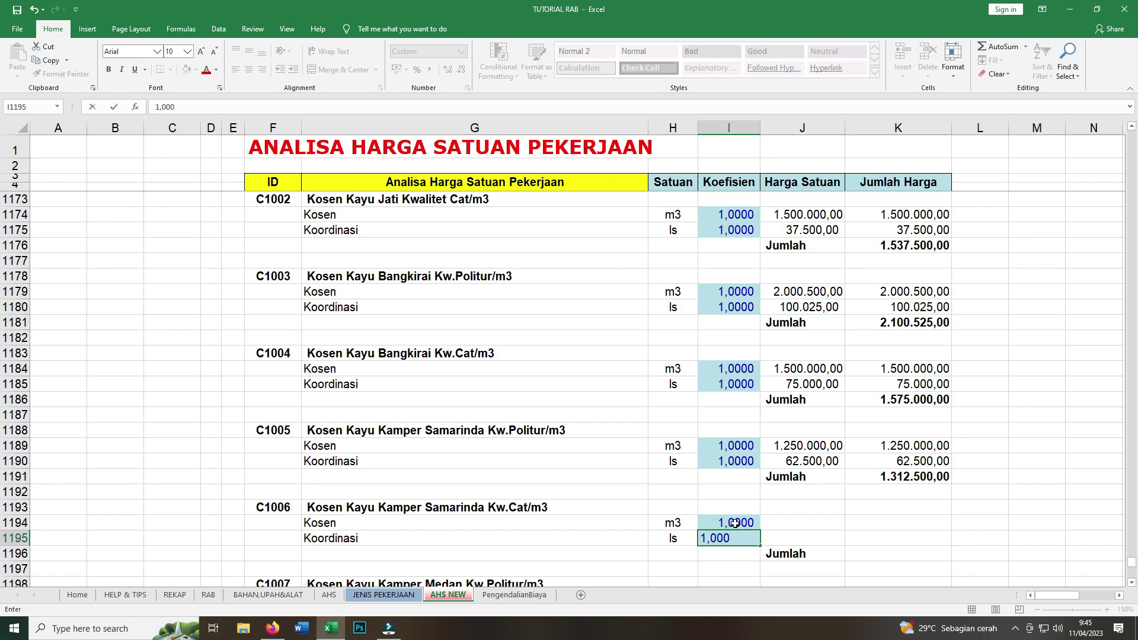
{"action": "left_click", "coordinate": [788, 519]}
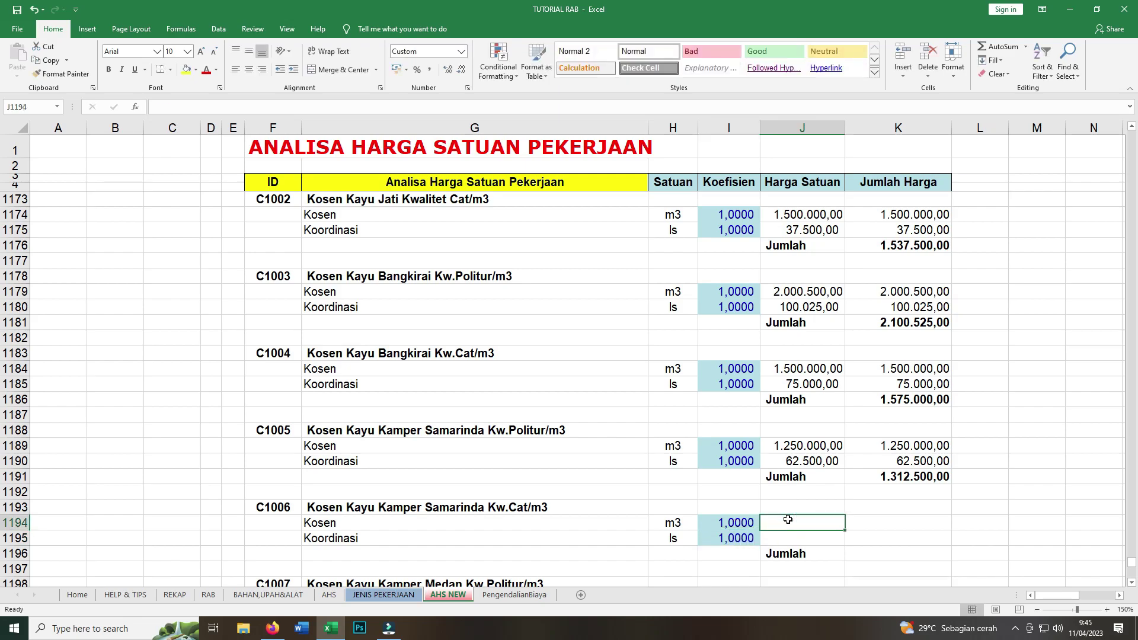
Link the C1006 Kosen unit price to the 1.100.000,00 price in BAHAN,UPAH&ALAT D664.
{"action": "type", "text": "="}
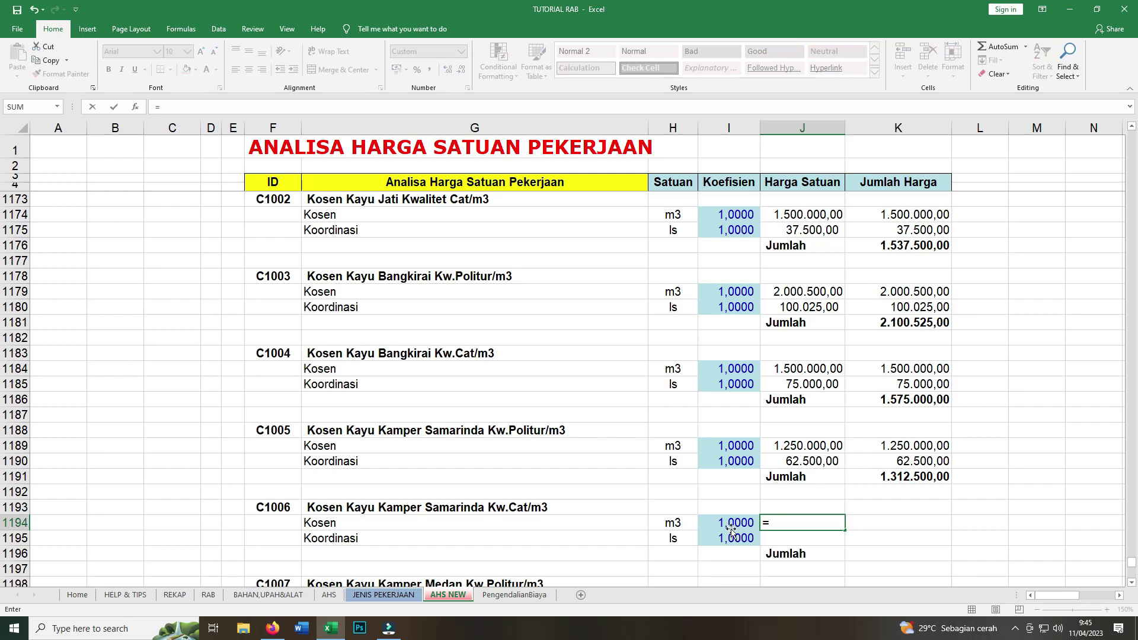
{"action": "left_click", "coordinate": [261, 594]}
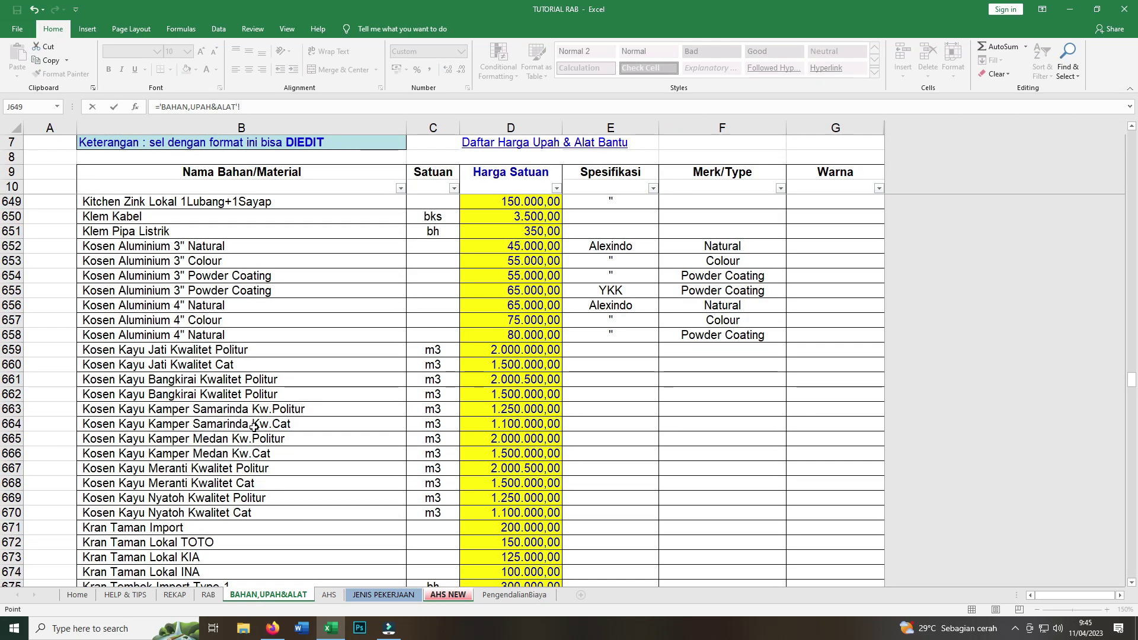
{"action": "left_click", "coordinate": [504, 424]}
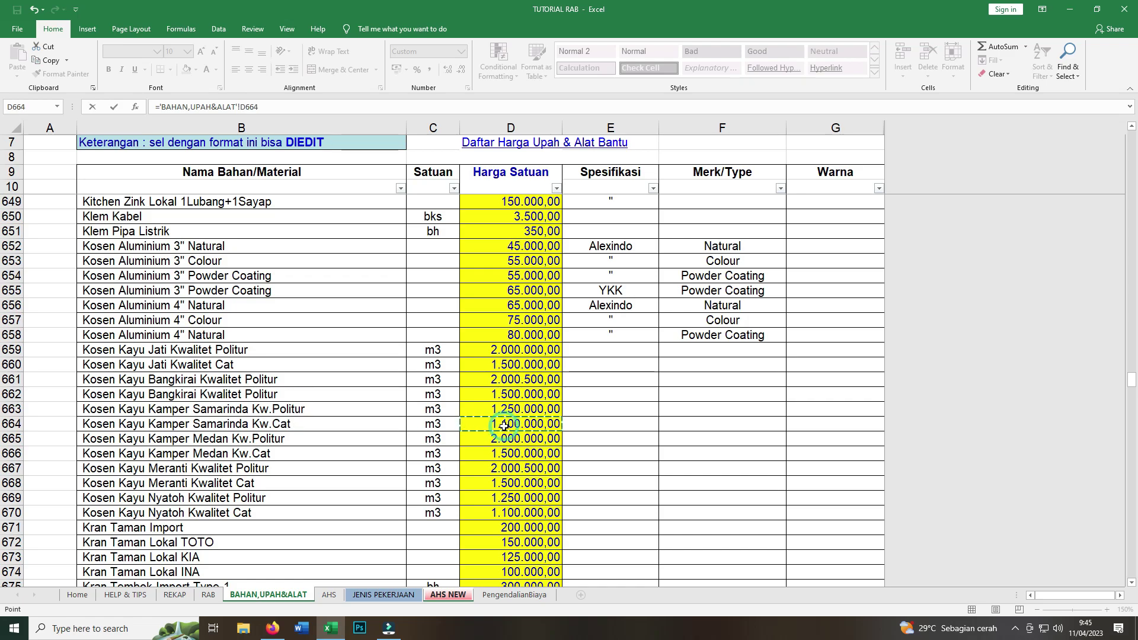
{"action": "key", "text": "Return"}
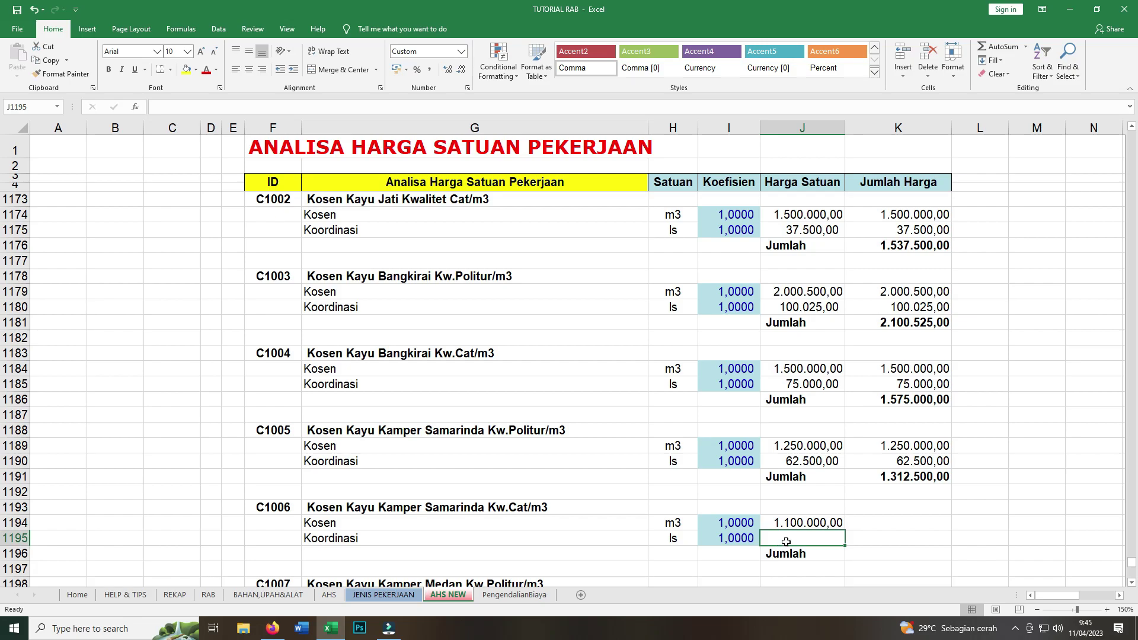
Set the C1006 Koordinasi unit price to =J1194*5%, giving 55.000,00.
{"action": "type", "text": "="}
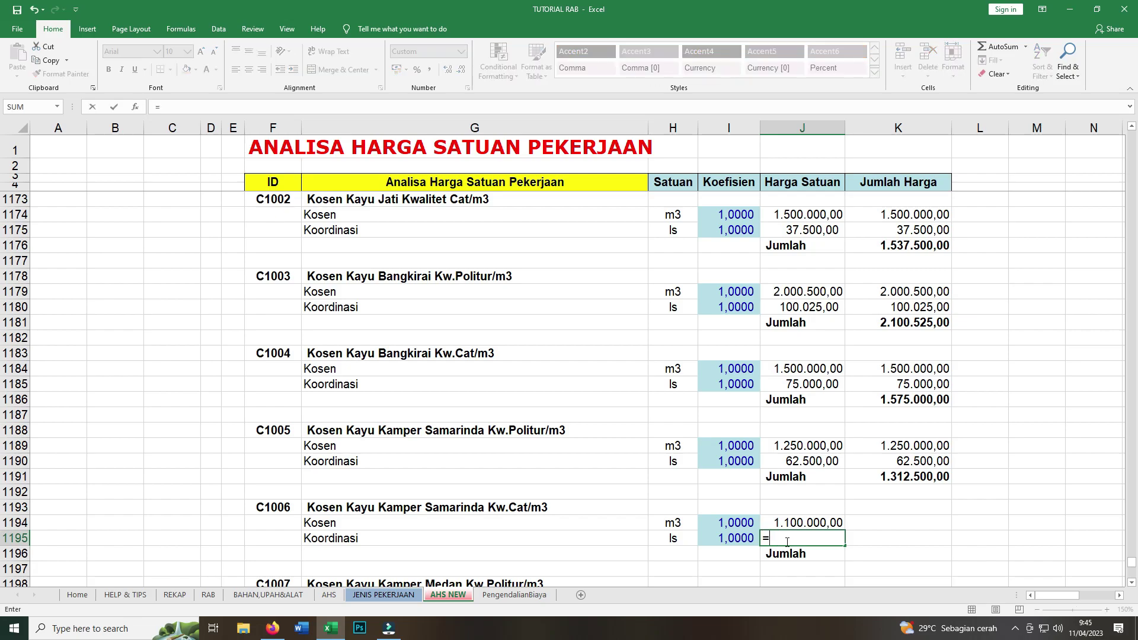
{"action": "left_click", "coordinate": [797, 523]}
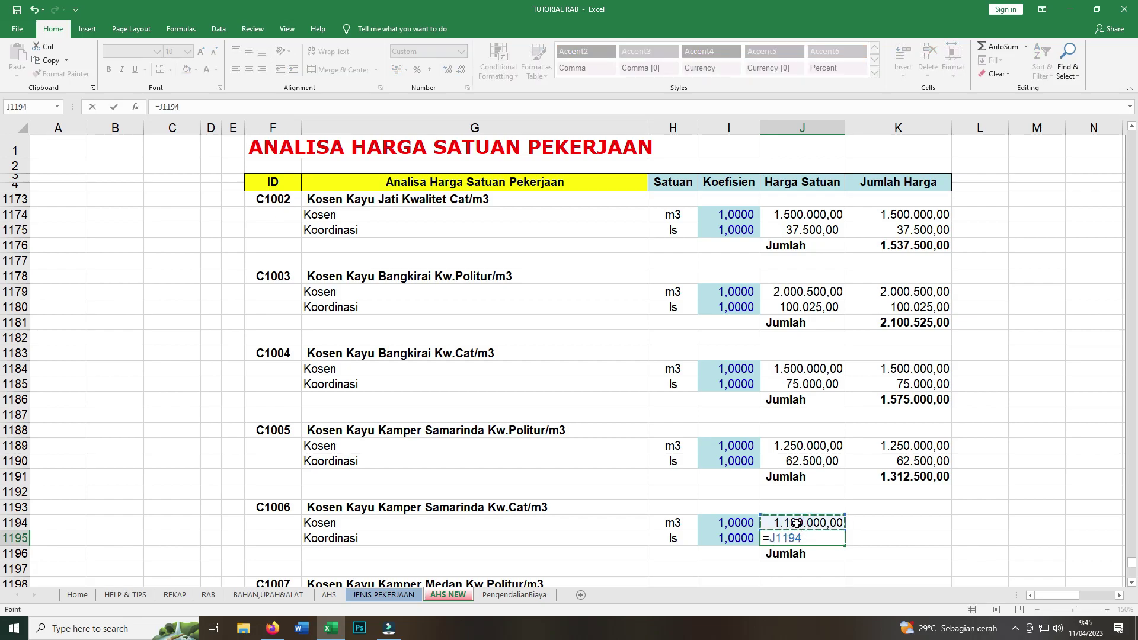
{"action": "type", "text": "*"}
{"action": "type", "text": "5%"}
{"action": "key", "text": "Return"}
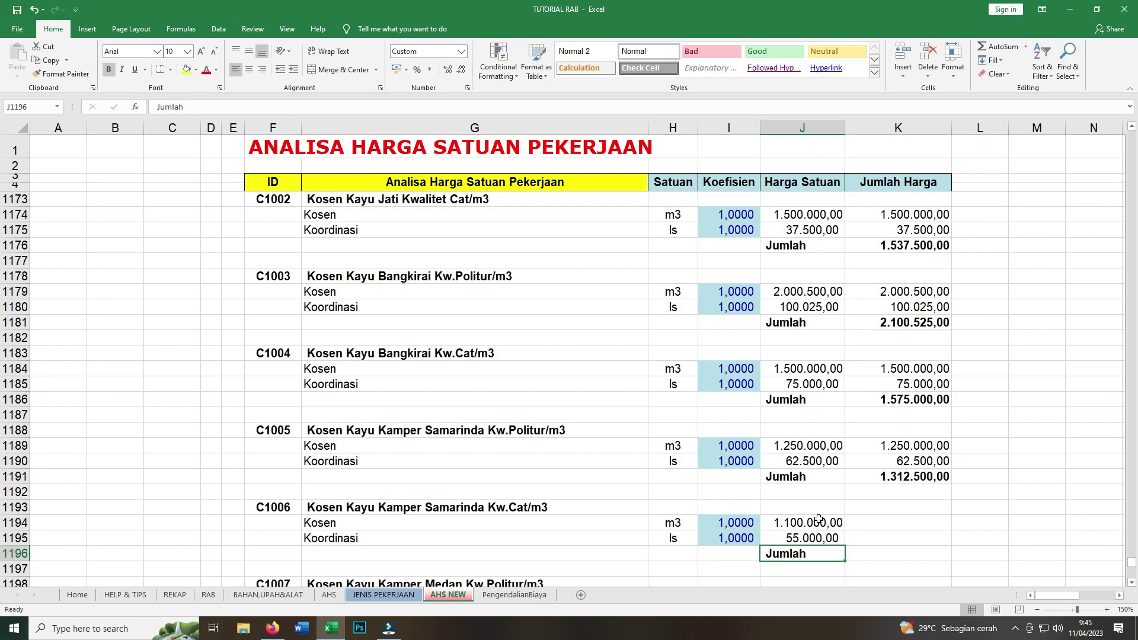
Enter =I1194*J1194 in K1194 and fill it down to K1195 for the C1006 line totals.
{"action": "left_click", "coordinate": [872, 520]}
{"action": "scroll", "coordinate": [872, 519], "scroll_direction": "down", "scroll_amount": 2}
{"action": "scroll", "coordinate": [872, 519], "scroll_direction": "down", "scroll_amount": 1}
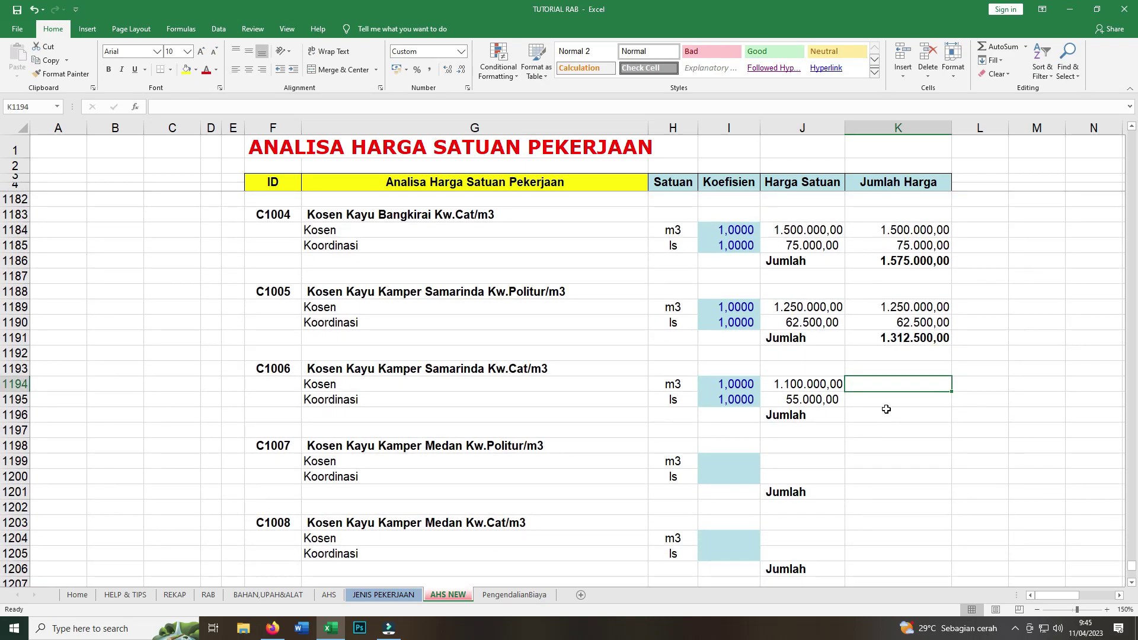
{"action": "type", "text": "="}
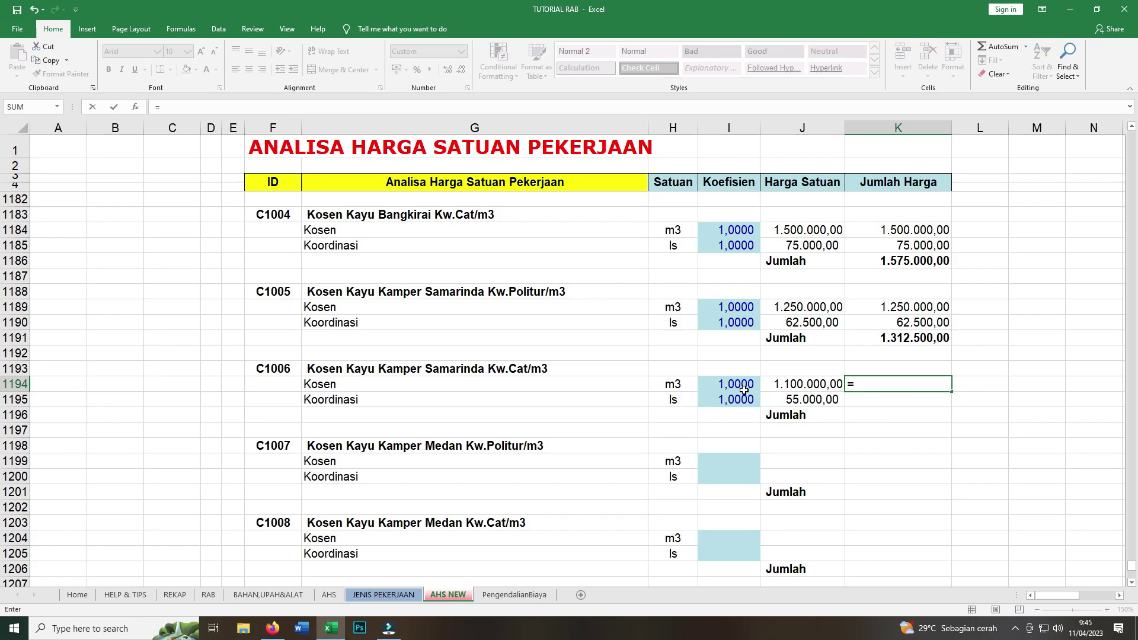
{"action": "left_click", "coordinate": [744, 389]}
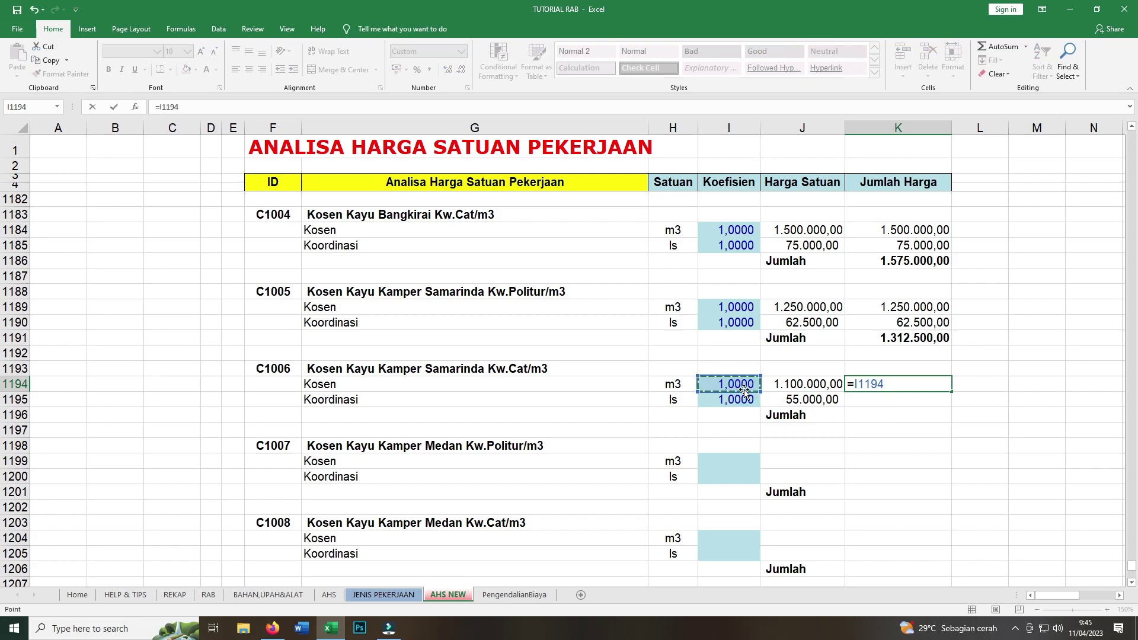
{"action": "type", "text": "*"}
{"action": "left_click", "coordinate": [809, 388]}
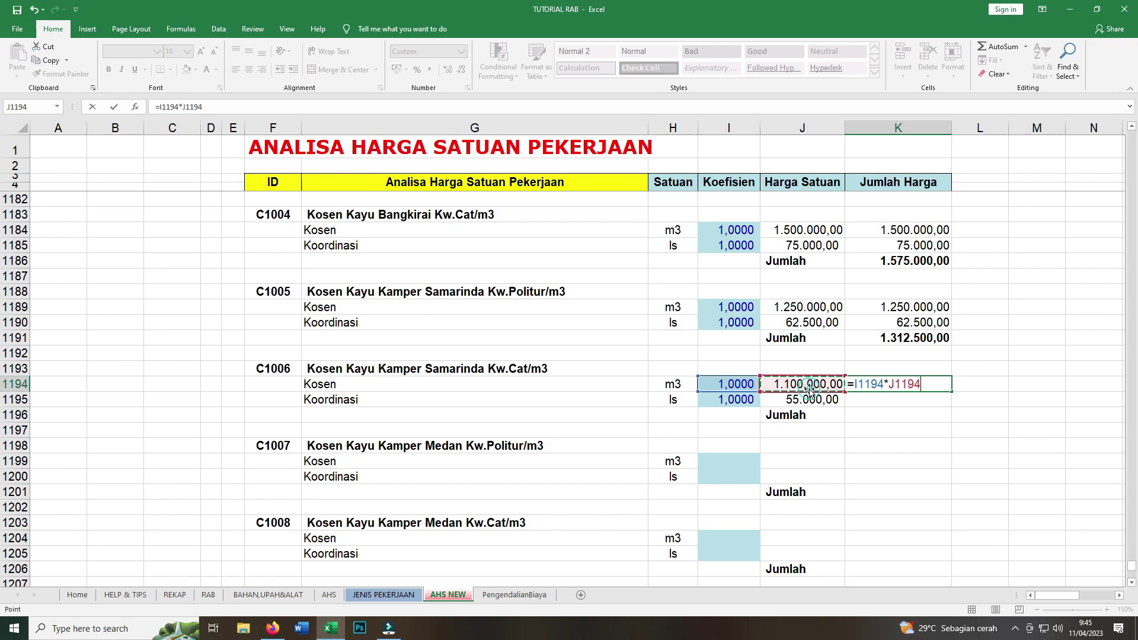
{"action": "key", "text": "Return"}
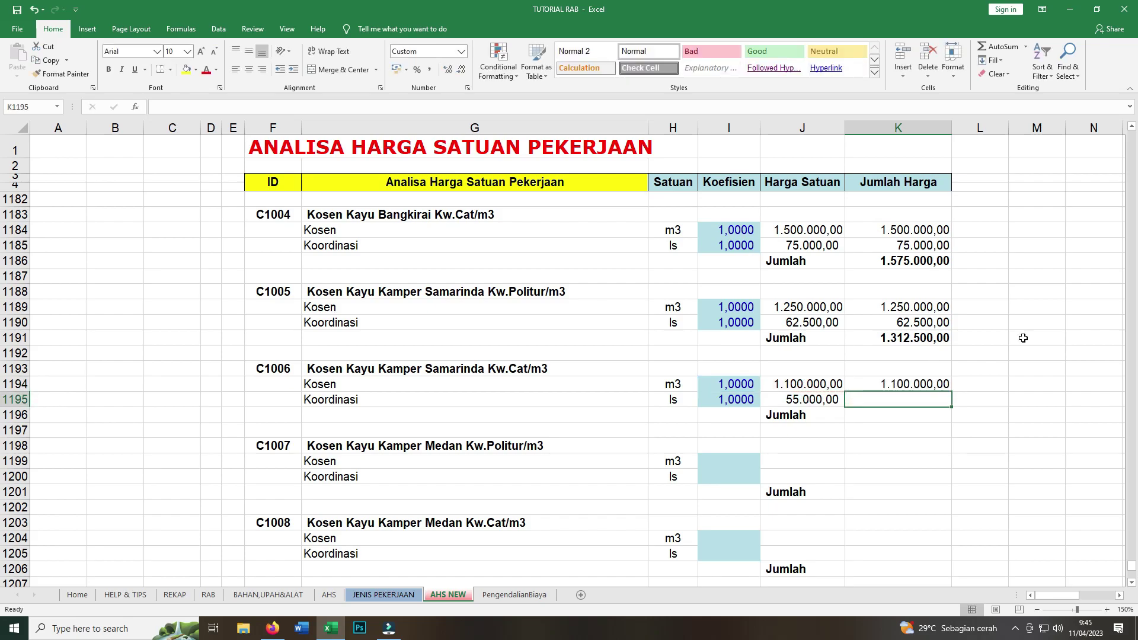
{"action": "left_click", "coordinate": [919, 385]}
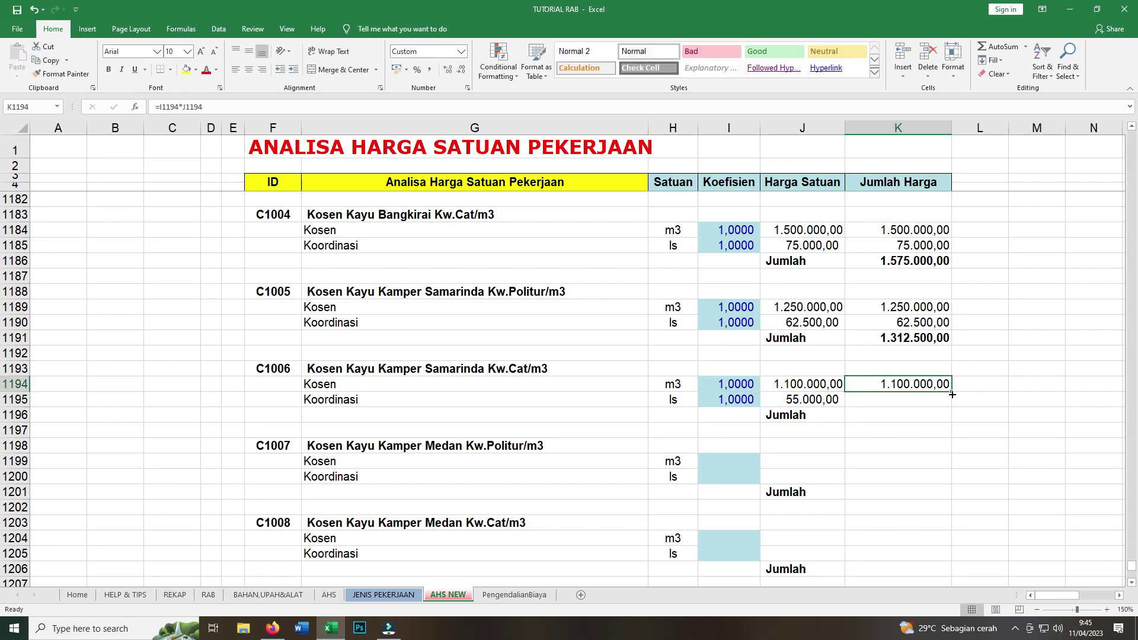
{"action": "left_click_drag", "start_coordinate": [952, 392], "coordinate": [952, 402]}
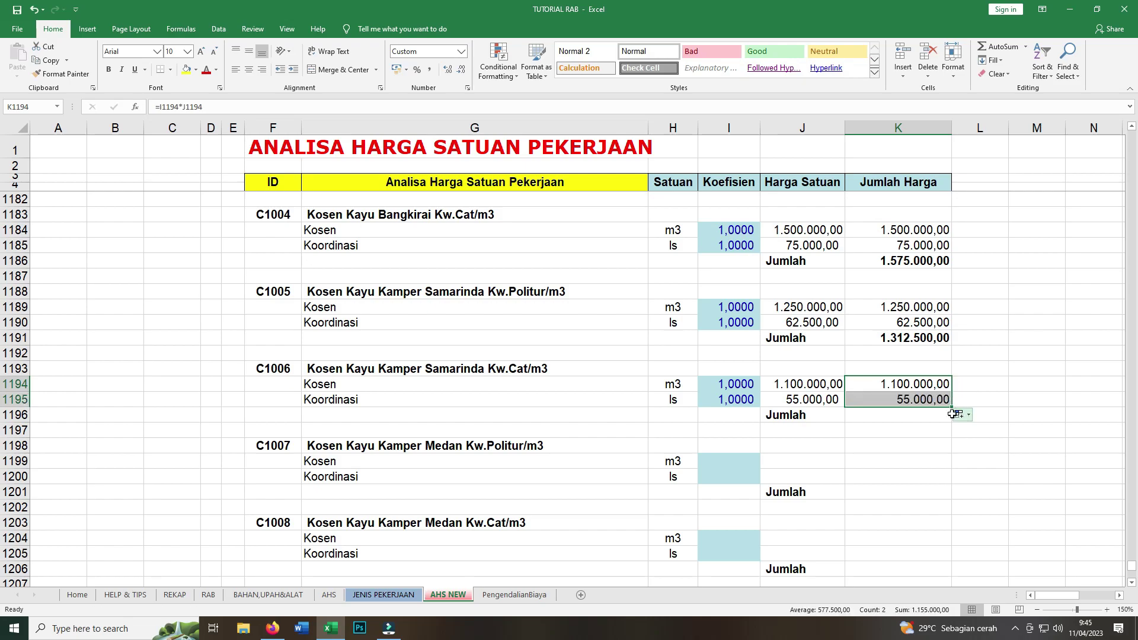
Enter =SUM(K1194:K1195) in K1196 for a C1006 Jumlah of 1.155.000,00.
{"action": "left_click", "coordinate": [915, 417]}
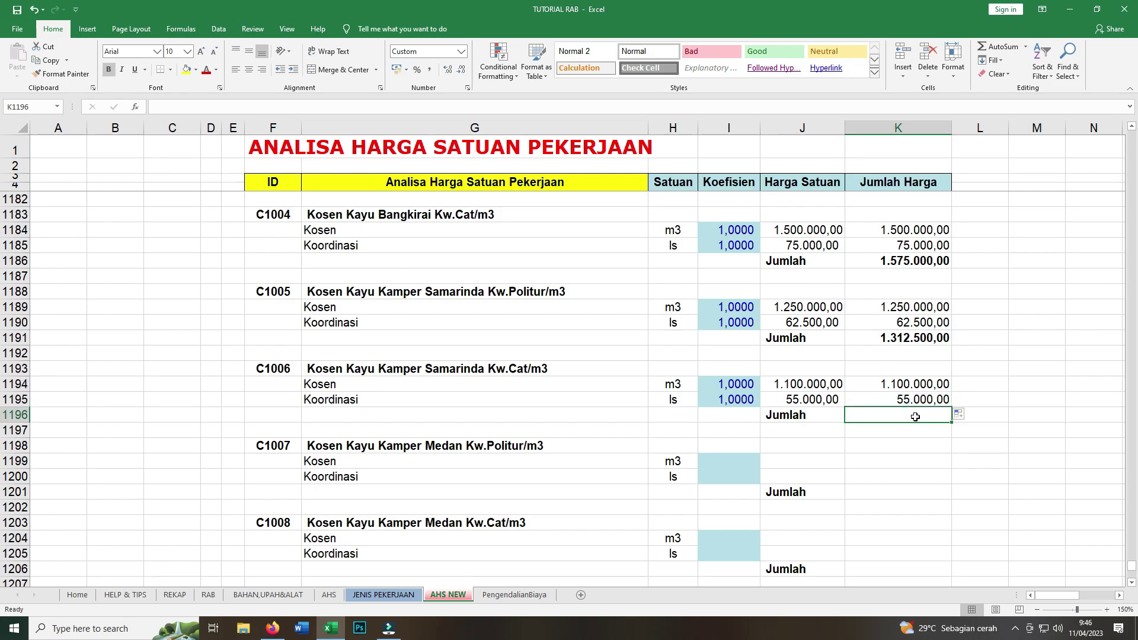
{"action": "type", "text": "=sum"}
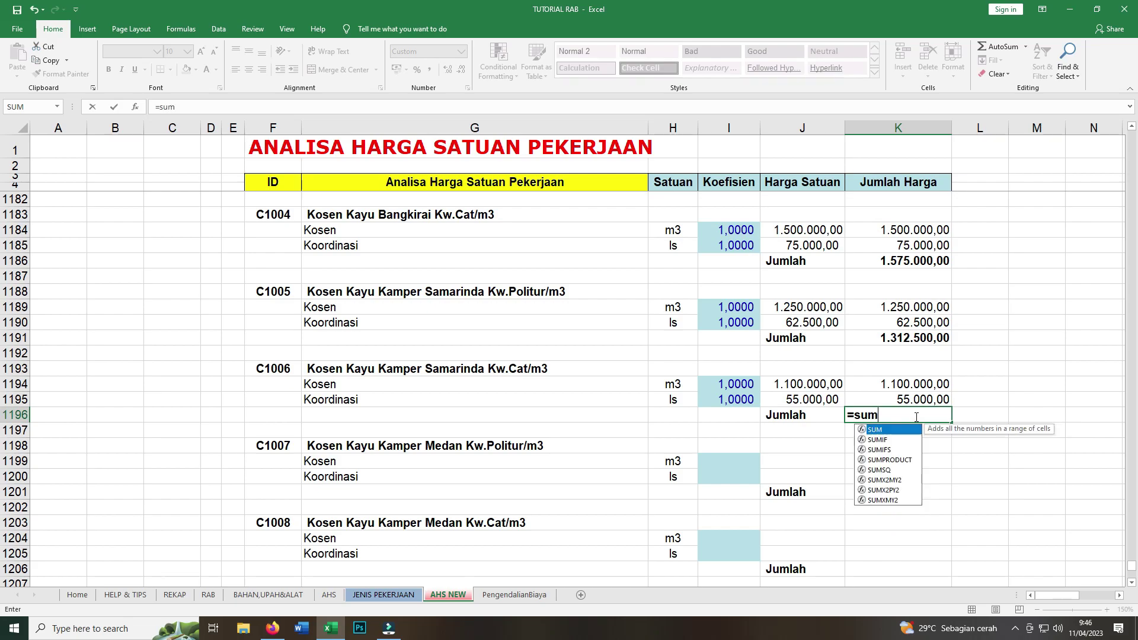
{"action": "type", "text": "("}
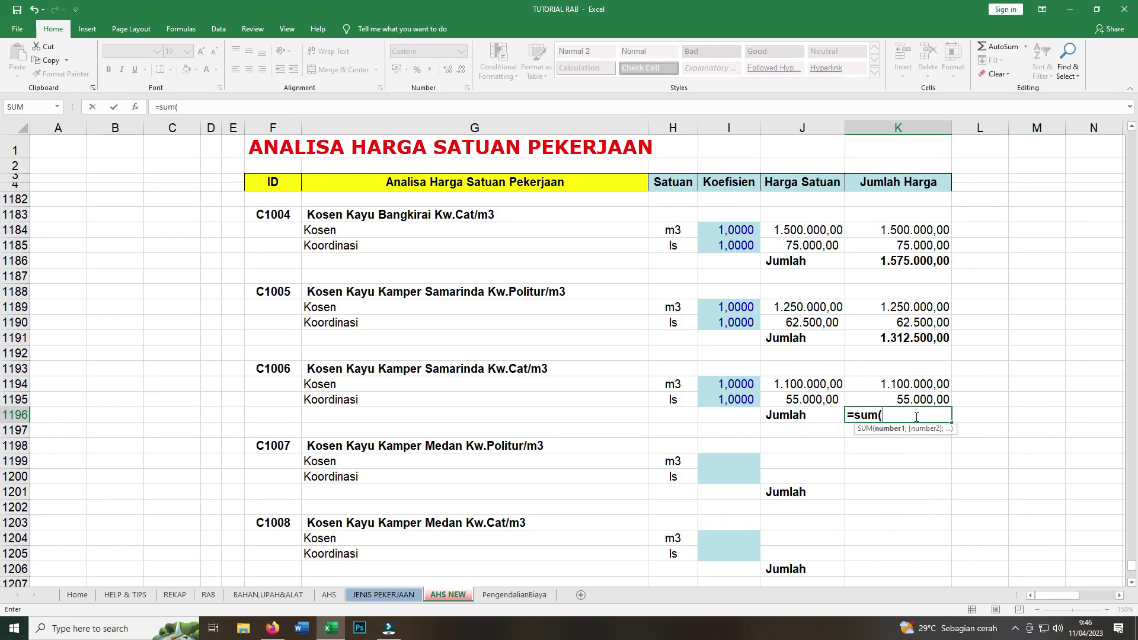
{"action": "left_click_drag", "start_coordinate": [923, 383], "coordinate": [922, 398]}
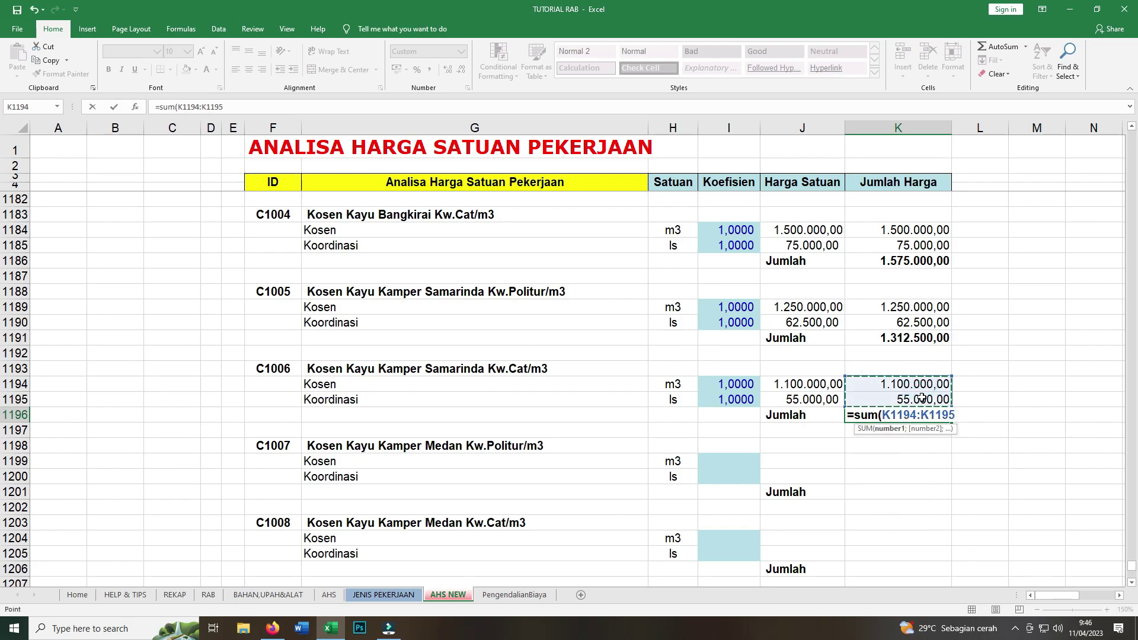
{"action": "type", "text": ")"}
{"action": "key", "text": "Return"}
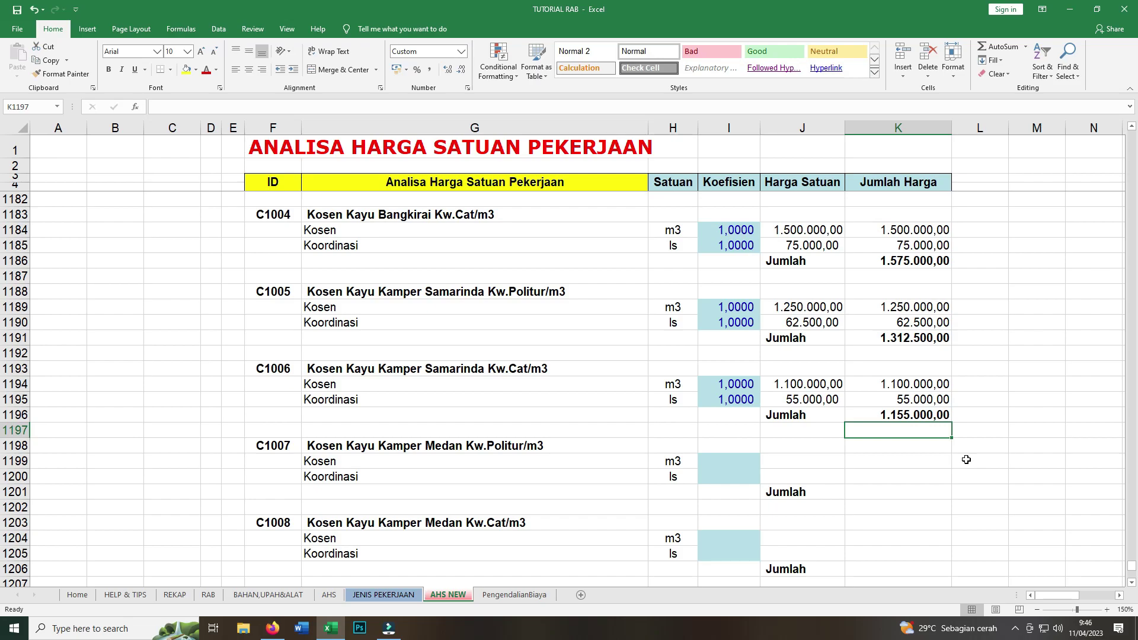
Enter 1,0000 as both C1007 coefficients in I1199 and I1200.
{"action": "scroll", "coordinate": [966, 459], "scroll_direction": "down", "scroll_amount": 2}
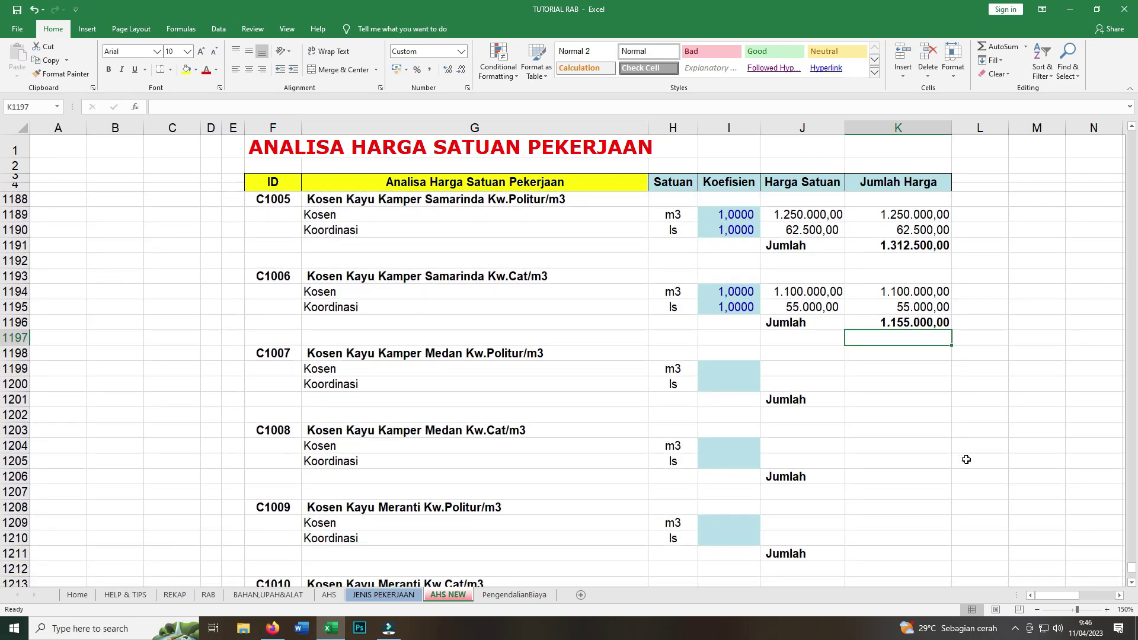
{"action": "left_click", "coordinate": [739, 368]}
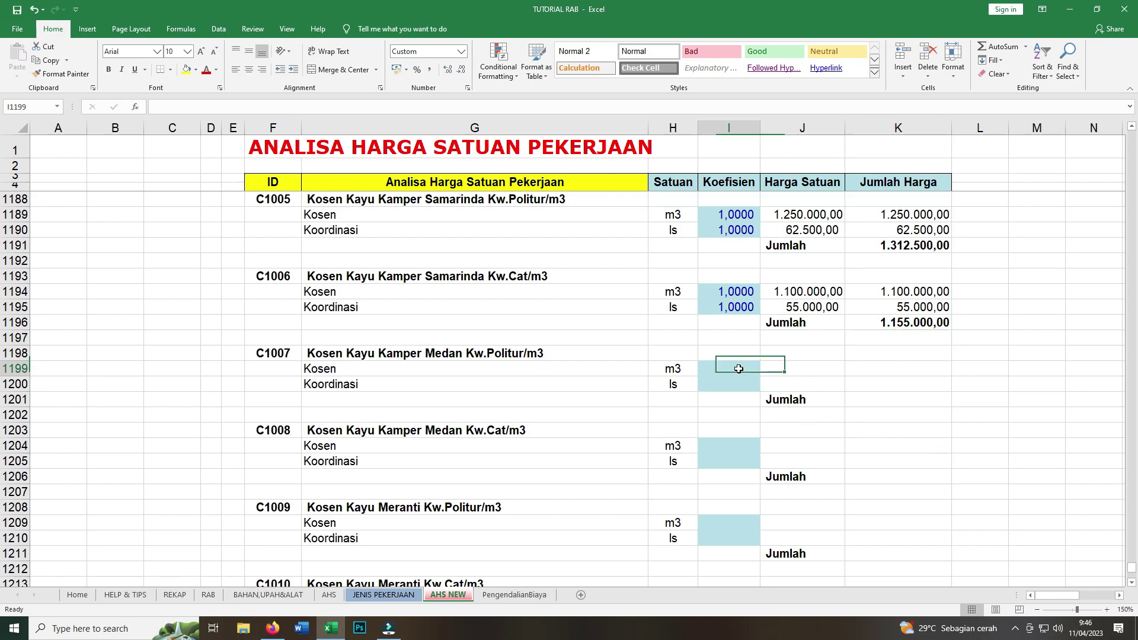
{"action": "type", "text": "1,00"}
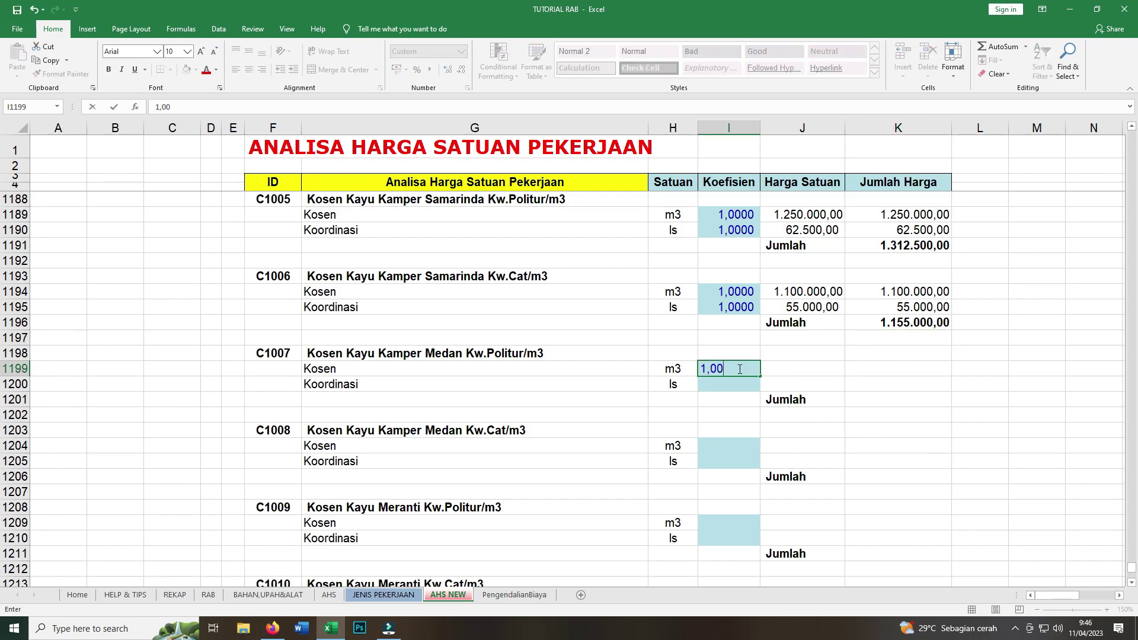
{"action": "type", "text": "0"}
{"action": "key", "text": "Return"}
{"action": "type", "text": "1"}
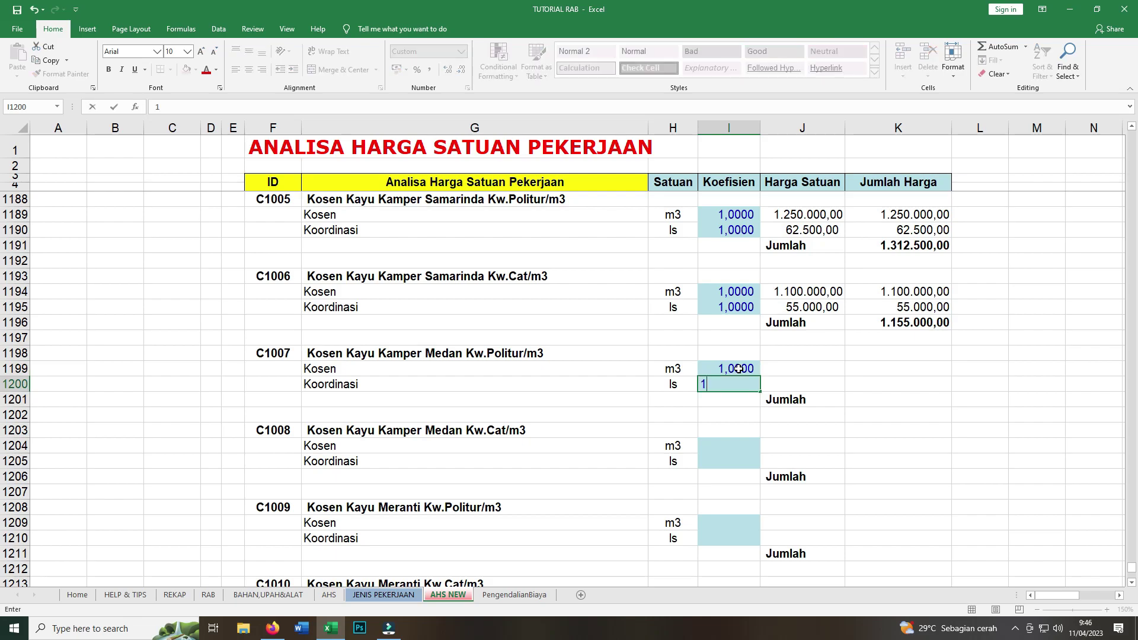
{"action": "type", "text": ",000"}
{"action": "left_click", "coordinate": [780, 371]}
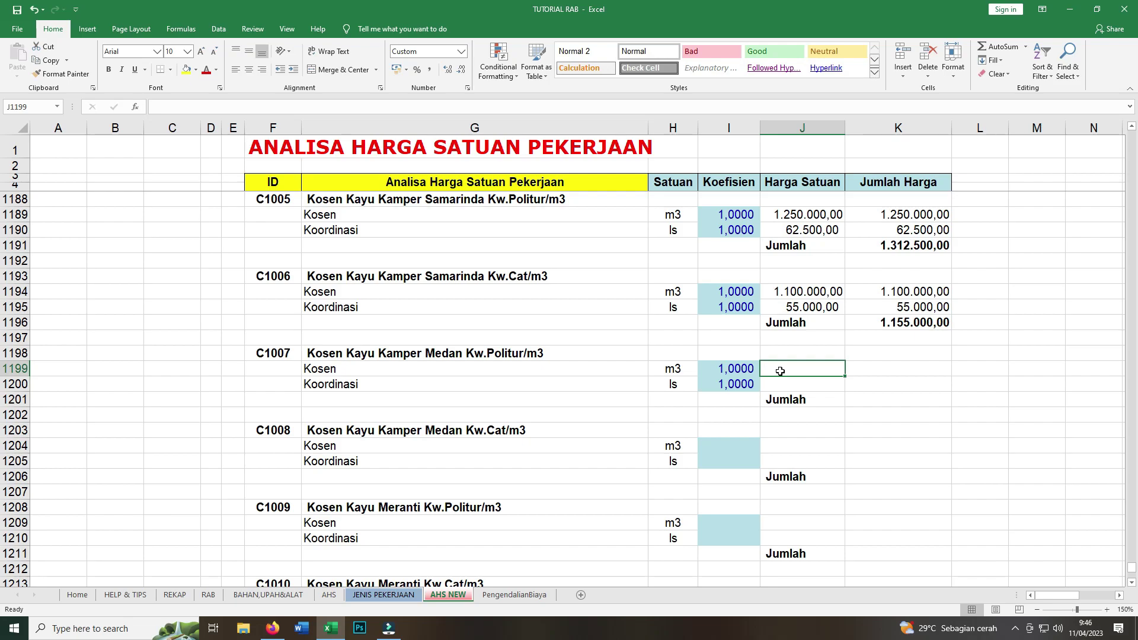
Link the C1007 Kosen unit price to the 2.000.000,00 price in BAHAN,UPAH&ALAT D665.
{"action": "type", "text": "="}
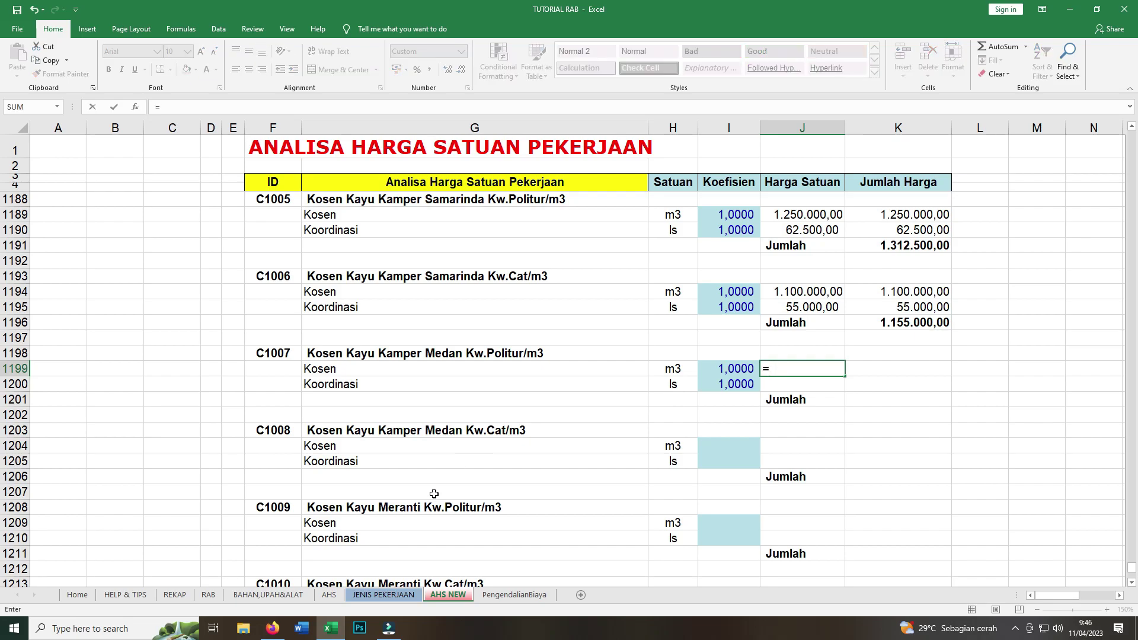
{"action": "left_click", "coordinate": [268, 595]}
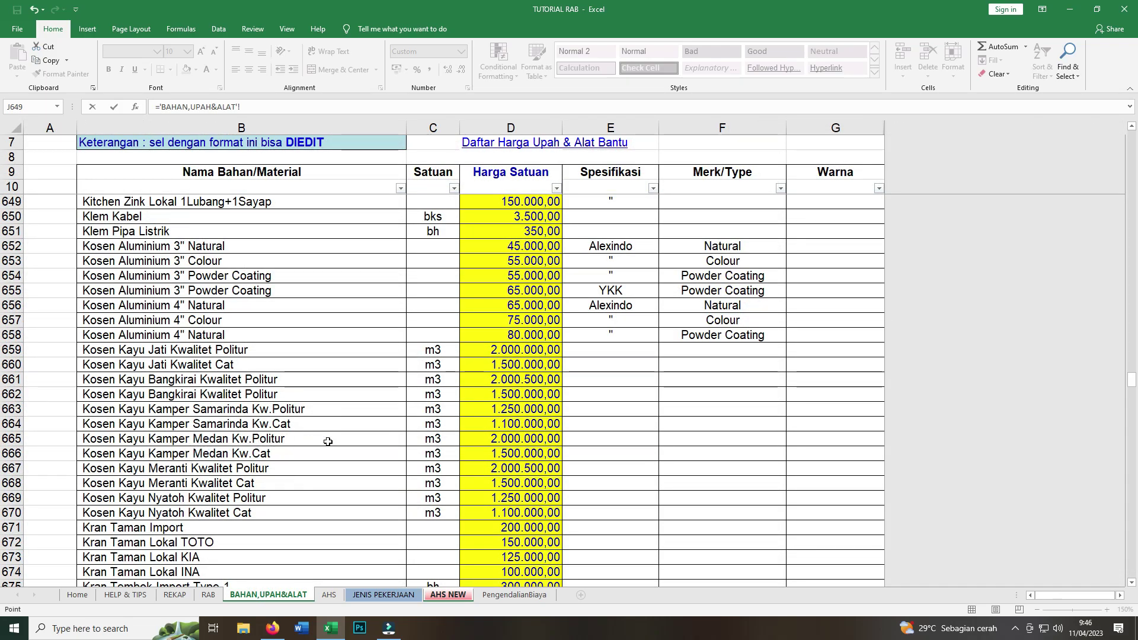
{"action": "left_click", "coordinate": [491, 439]}
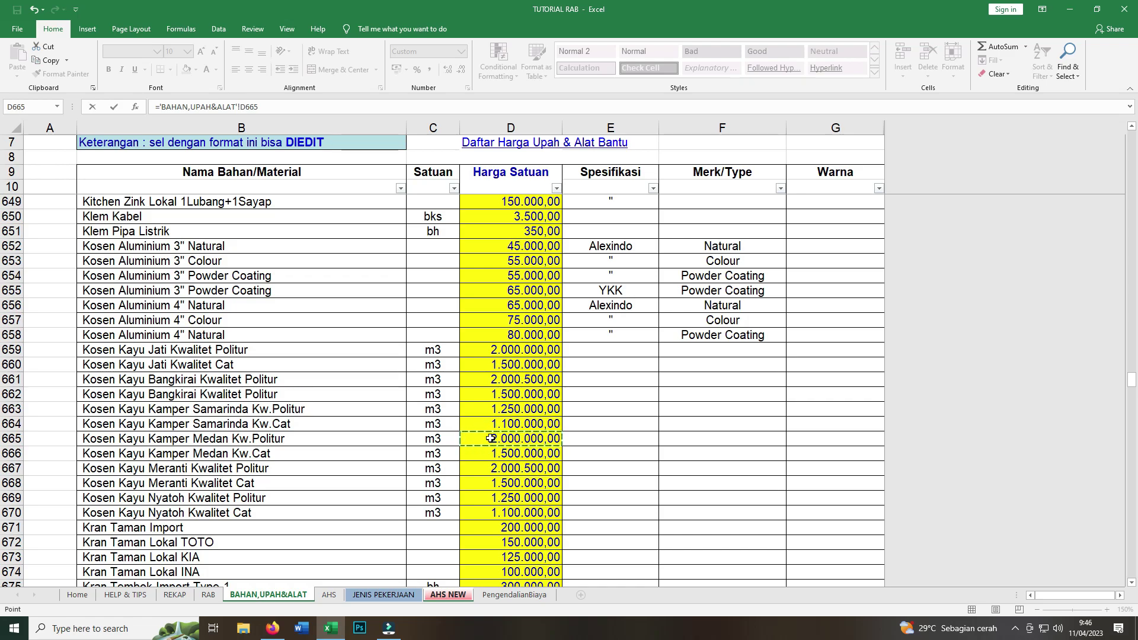
{"action": "key", "text": "Return"}
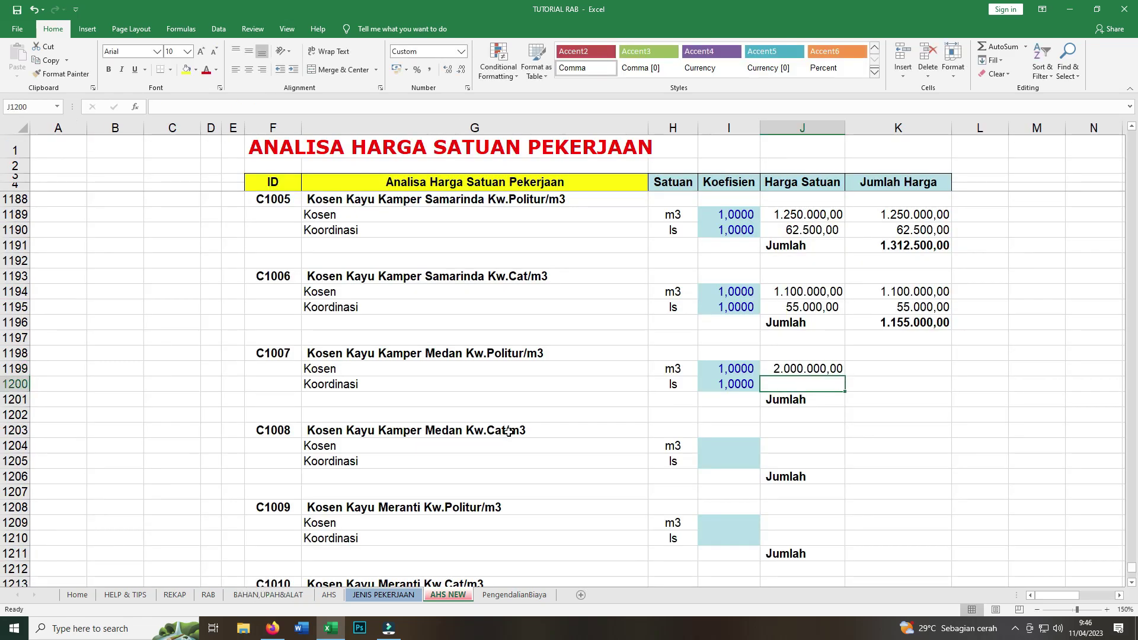
Set the C1007 Koordinasi unit price to =J1199*7,5%, giving 150.000,00.
{"action": "type", "text": "="}
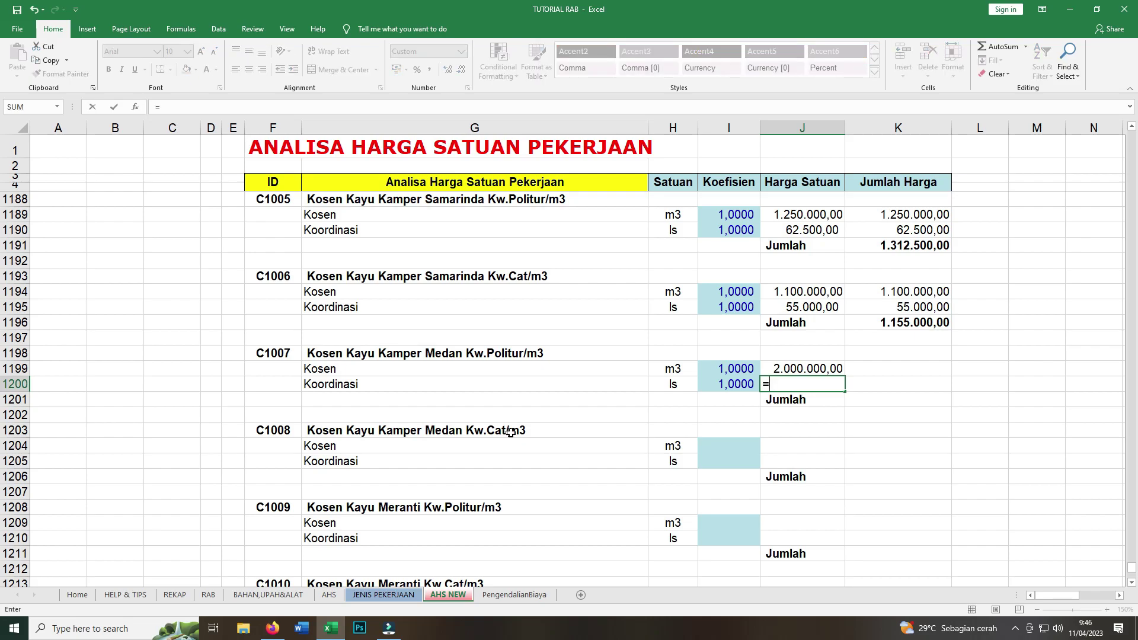
{"action": "left_click", "coordinate": [799, 370]}
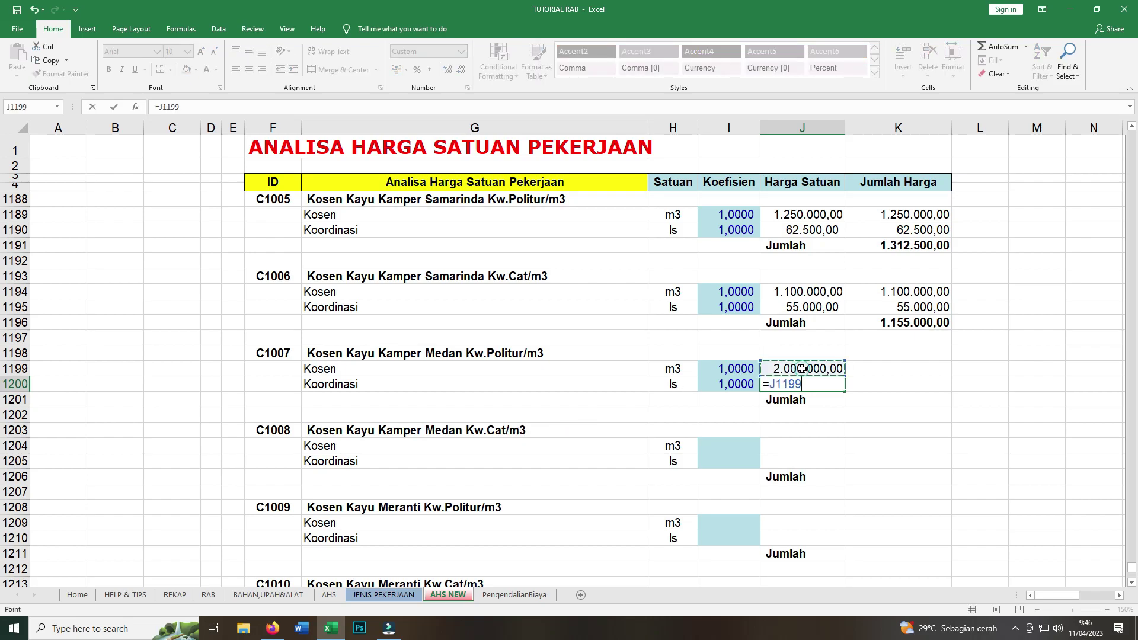
{"action": "type", "text": "*7"}
{"action": "type", "text": ",5"}
{"action": "type", "text": "%"}
{"action": "key", "text": "Return"}
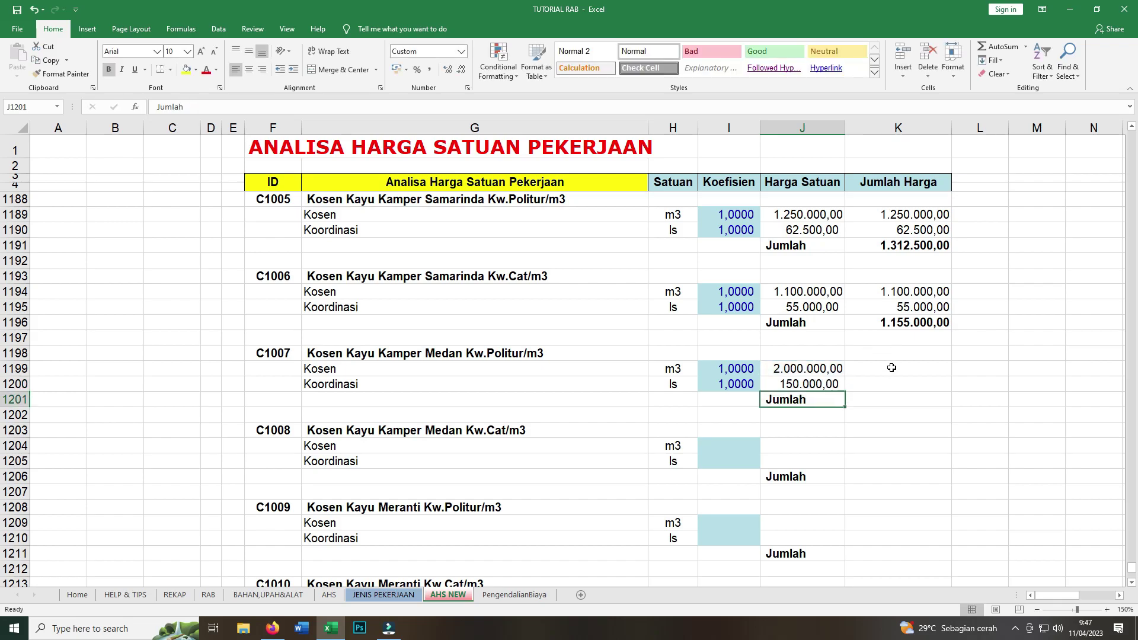
Enter =I1199*J1199 in K1199 and fill it down to K1200 for the C1007 line totals.
{"action": "left_click", "coordinate": [891, 371]}
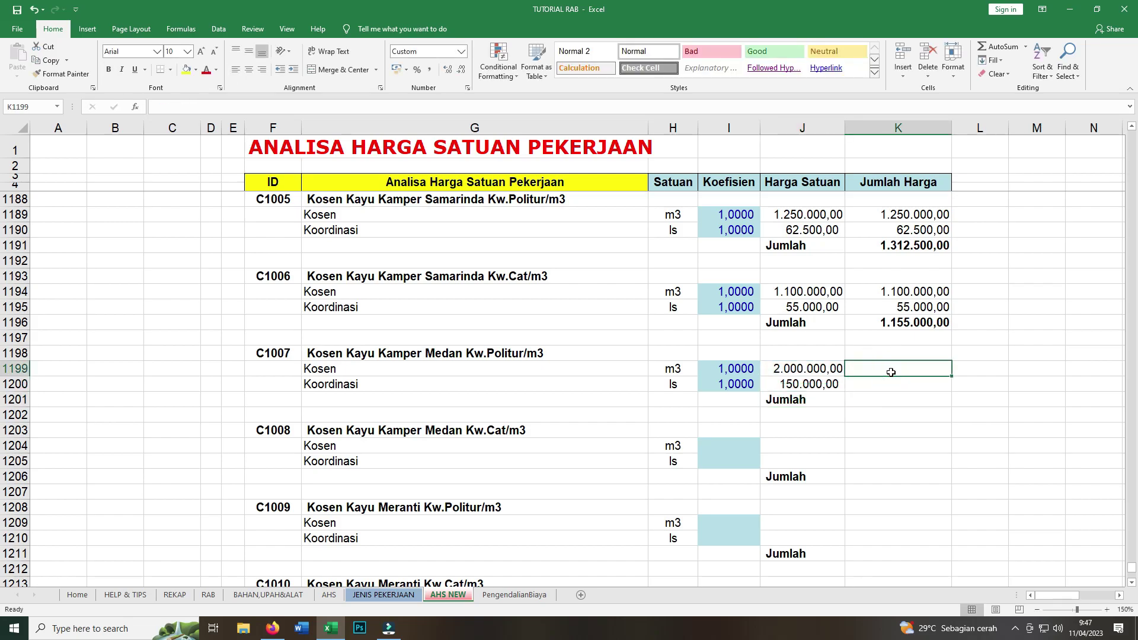
{"action": "type", "text": "="}
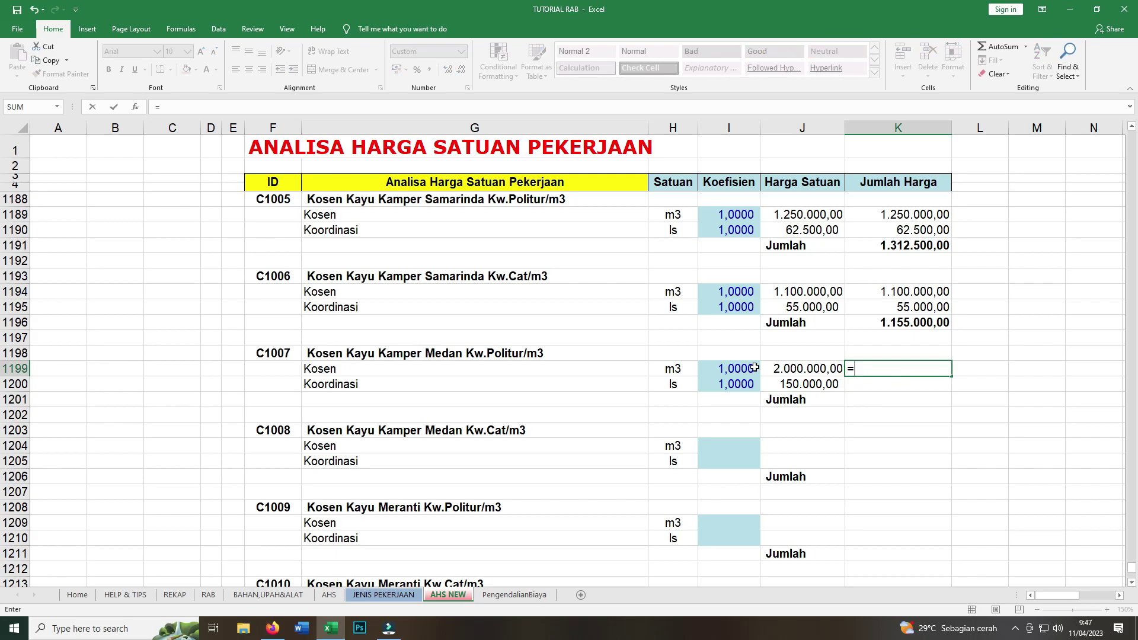
{"action": "left_click", "coordinate": [750, 368]}
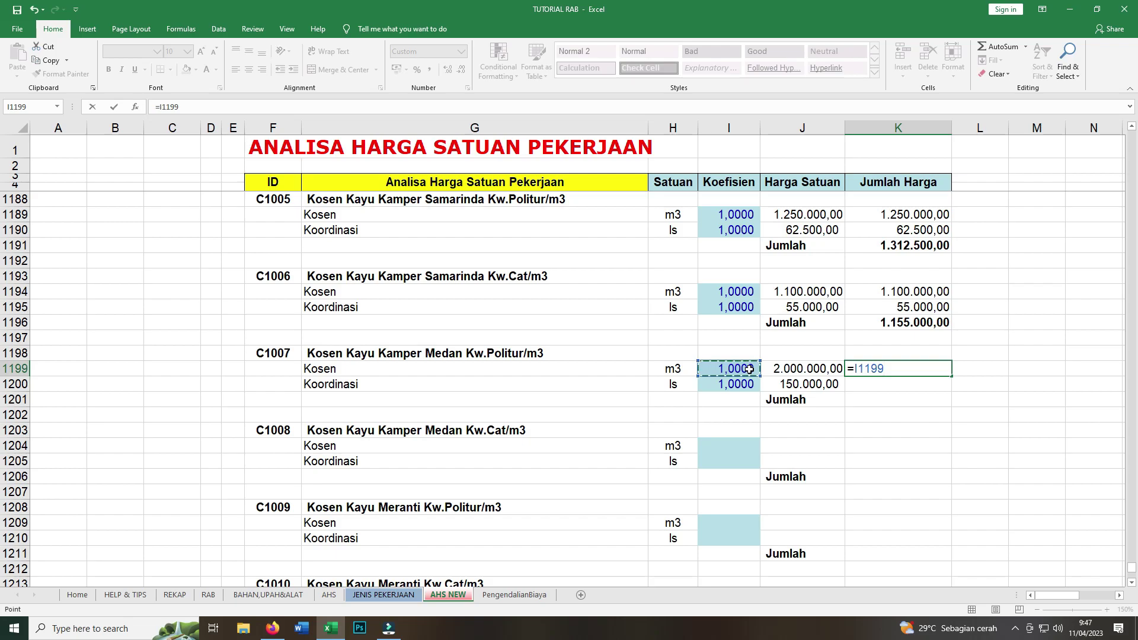
{"action": "type", "text": "*"}
{"action": "left_click", "coordinate": [824, 369]}
{"action": "key", "text": "Return"}
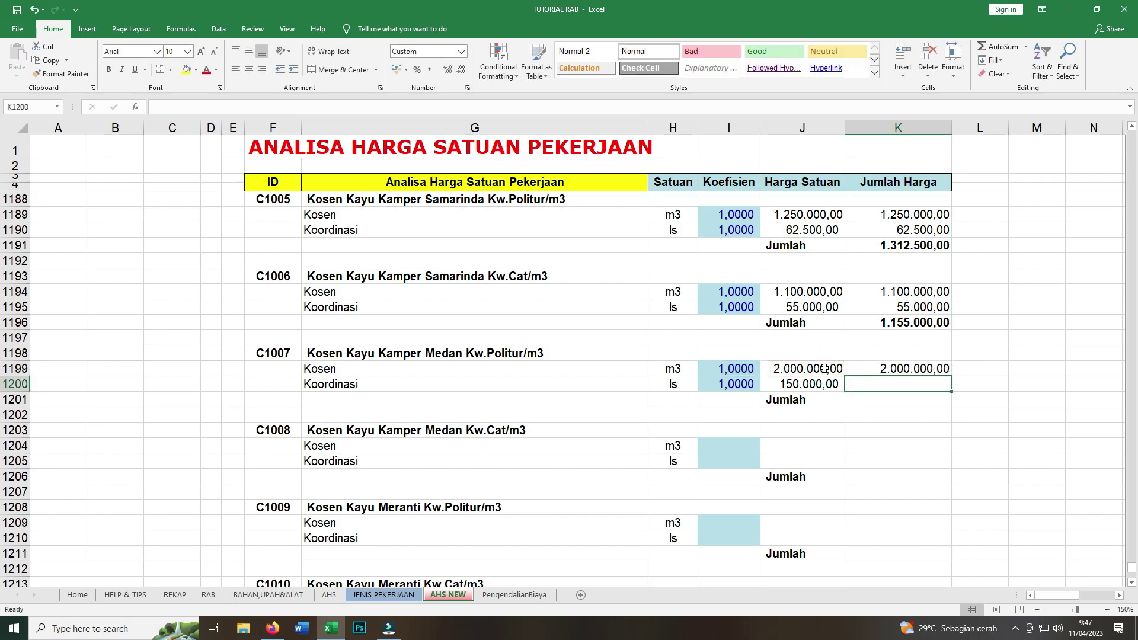
{"action": "left_click", "coordinate": [912, 369]}
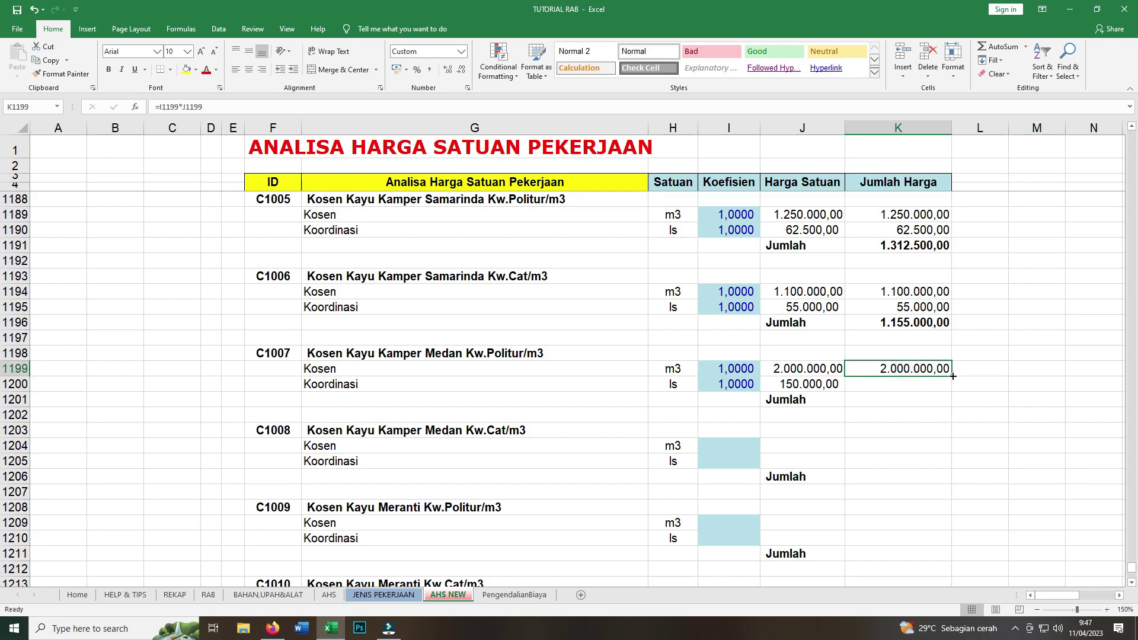
{"action": "left_click_drag", "start_coordinate": [953, 376], "coordinate": [953, 389]}
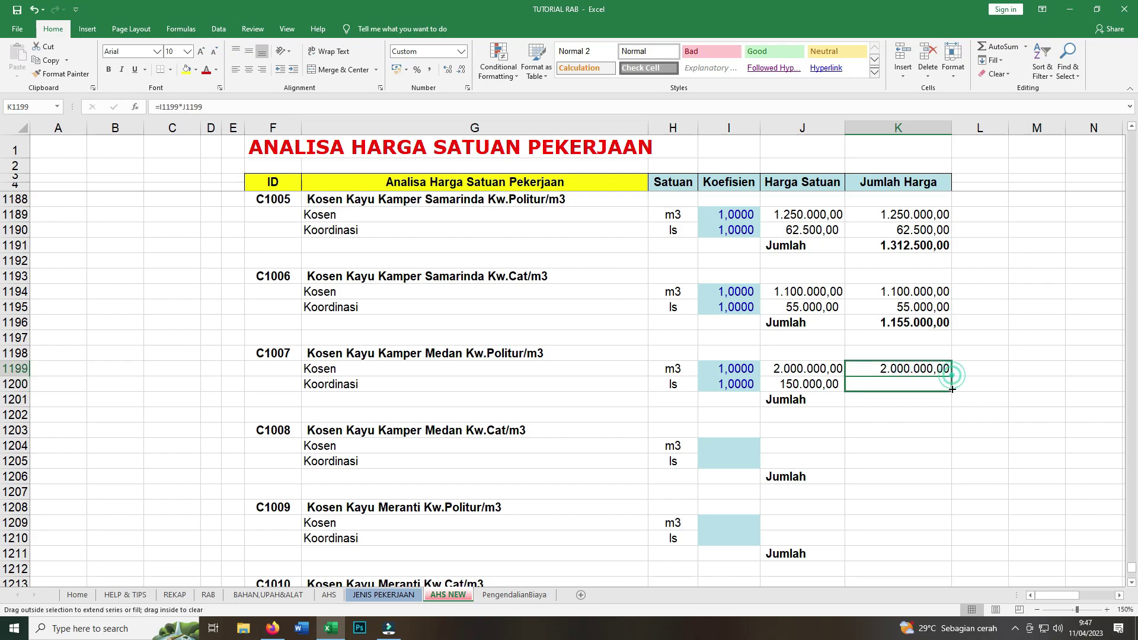
Enter =SUM(K1199:K1200) in K1201 for a C1007 Jumlah of 2.150.000,00.
{"action": "left_click", "coordinate": [894, 400]}
{"action": "type", "text": "="}
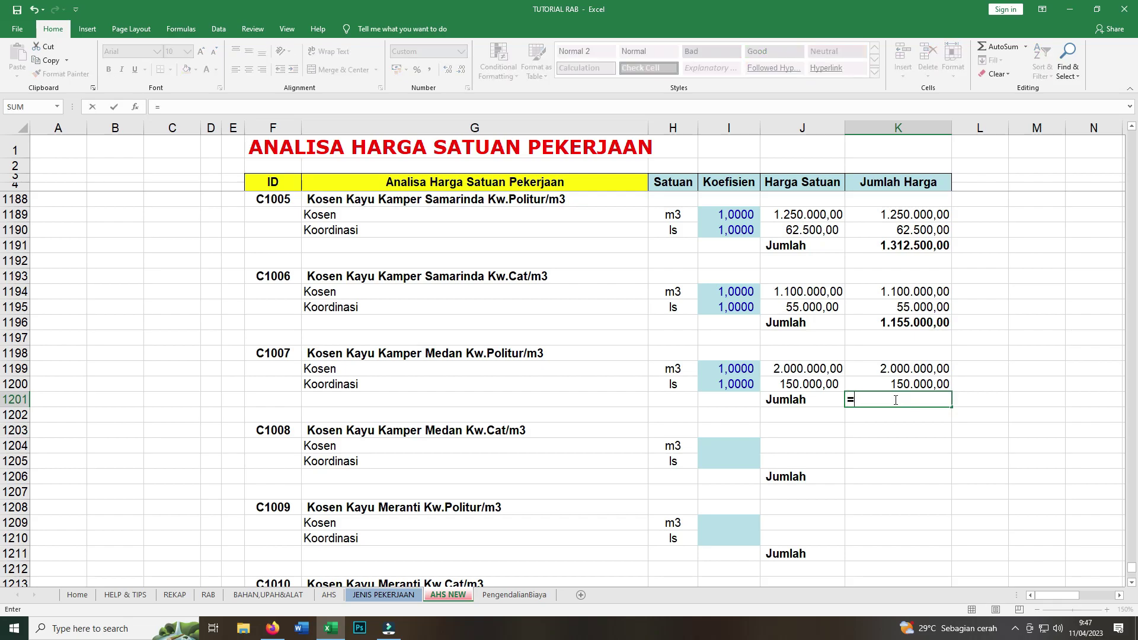
{"action": "type", "text": "sum"}
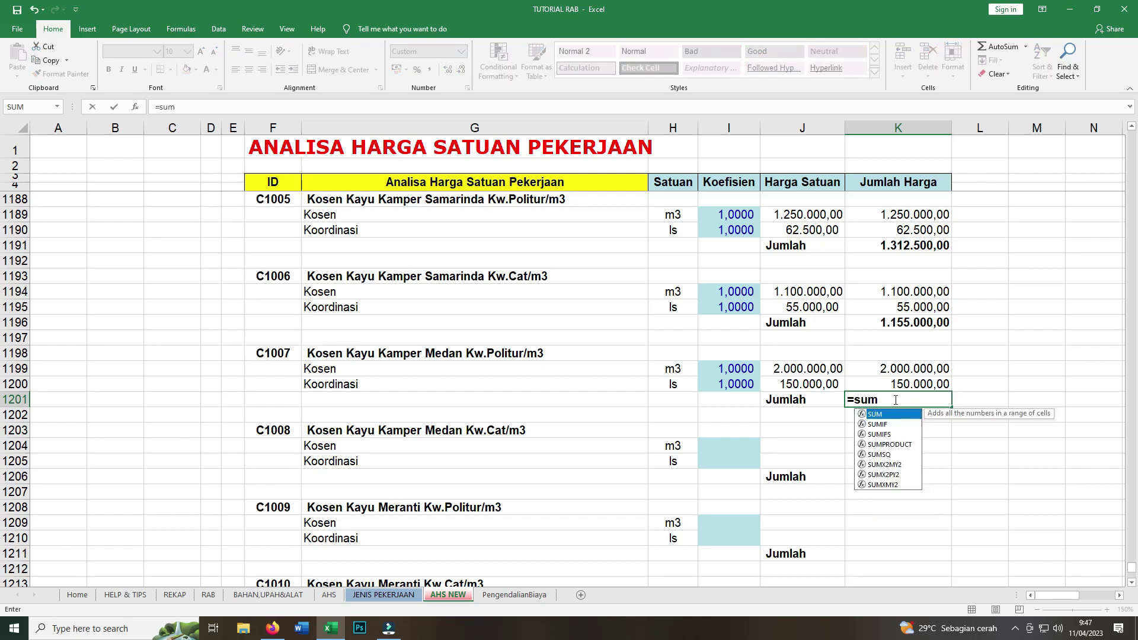
{"action": "type", "text": "("}
{"action": "left_click_drag", "start_coordinate": [907, 364], "coordinate": [908, 380]}
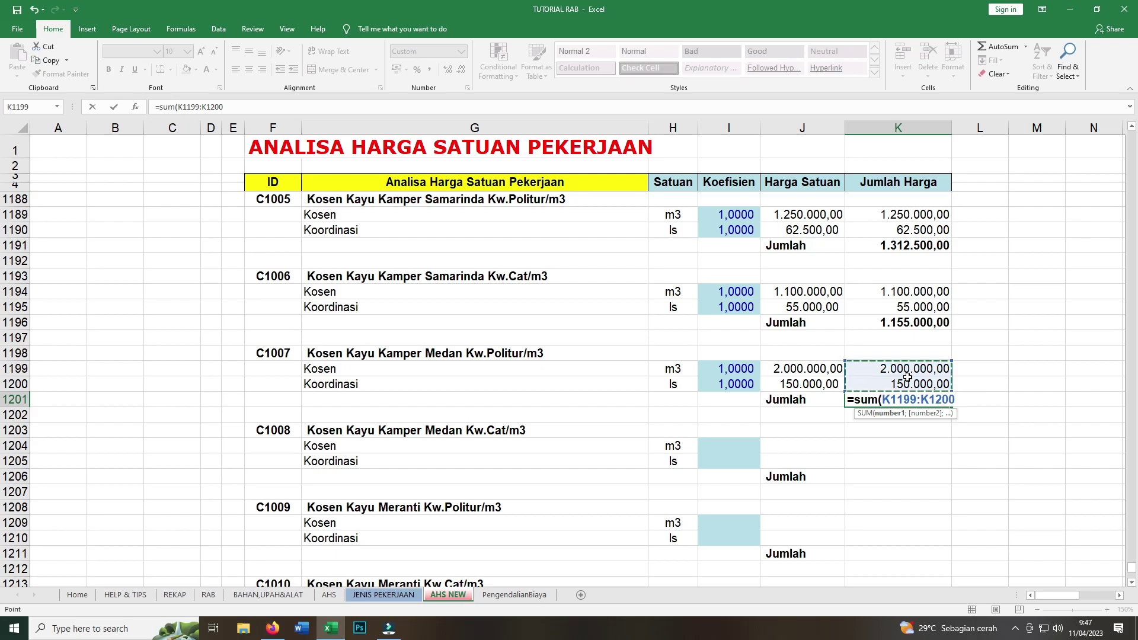
{"action": "key", "text": "Return"}
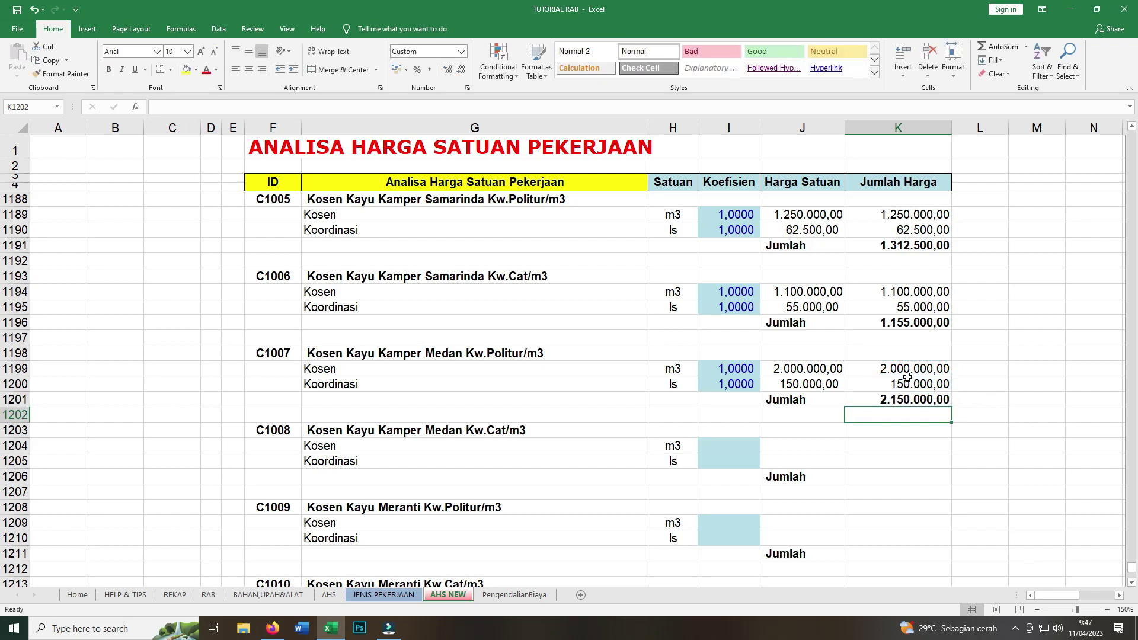
{"action": "left_click", "coordinate": [911, 432]}
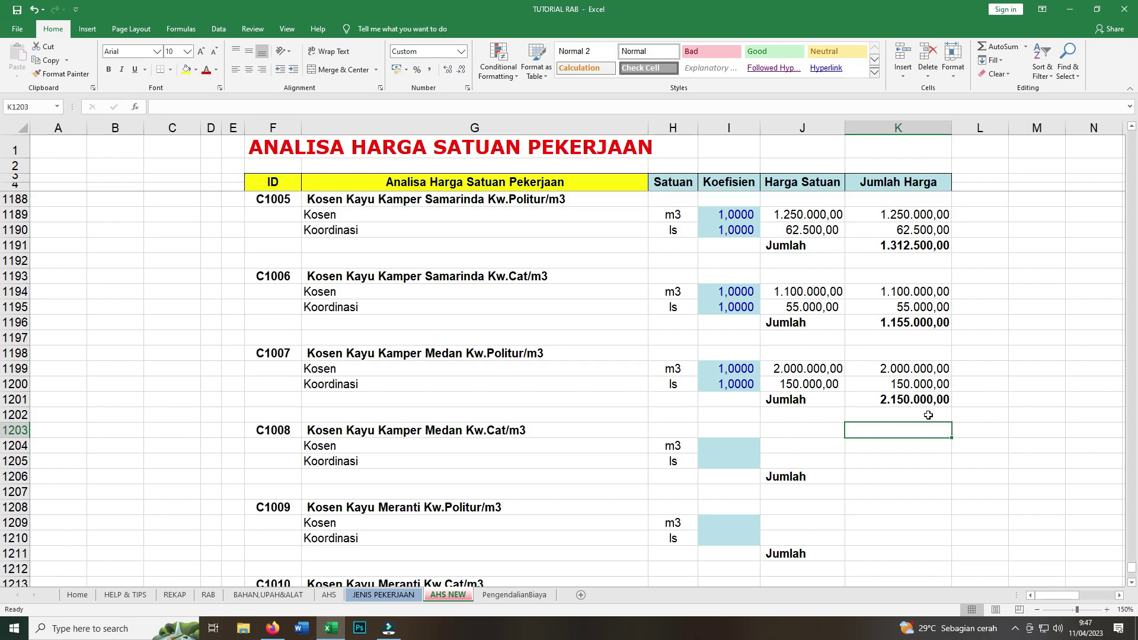
Copy the C1007 coefficients (I1199:I1200) and paste 1,0000 into the C1008–C1011 Koefisien cells.
{"action": "scroll", "coordinate": [755, 465], "scroll_direction": "down", "scroll_amount": 2}
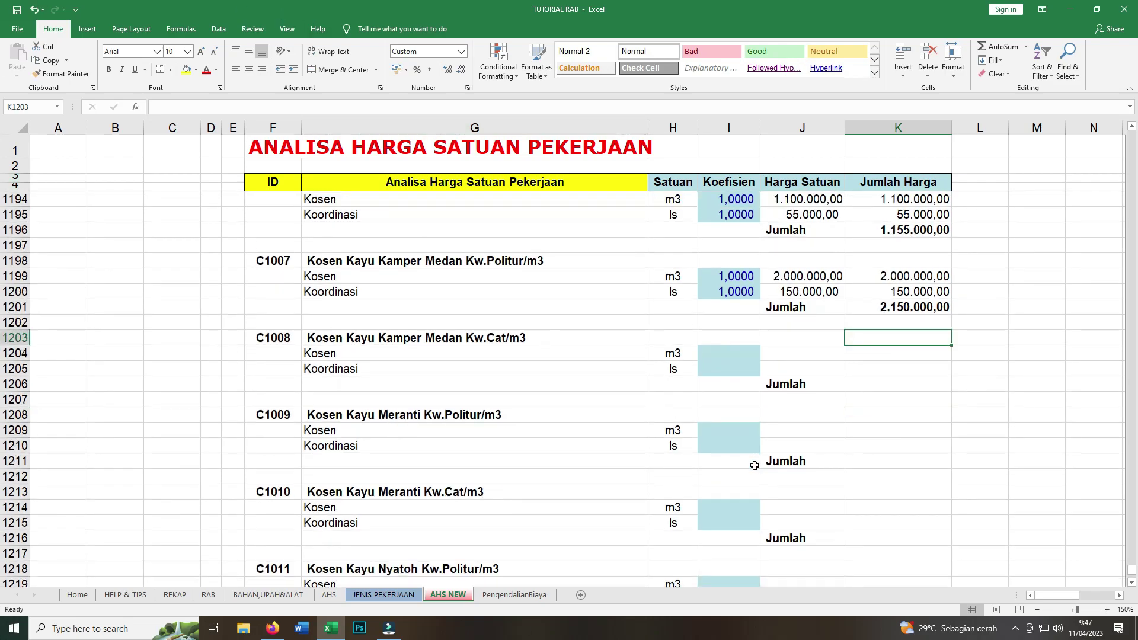
{"action": "scroll", "coordinate": [754, 465], "scroll_direction": "down", "scroll_amount": 2}
{"action": "scroll", "coordinate": [754, 465], "scroll_direction": "down", "scroll_amount": 1}
{"action": "scroll", "coordinate": [755, 466], "scroll_direction": "up", "scroll_amount": 1}
{"action": "scroll", "coordinate": [755, 465], "scroll_direction": "up", "scroll_amount": 1}
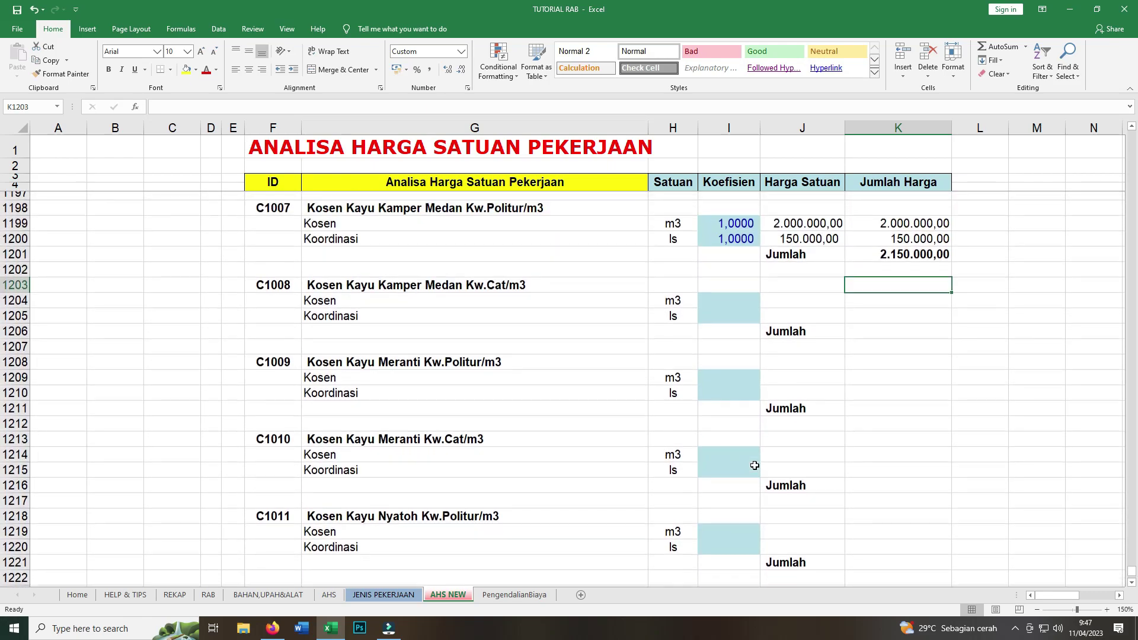
{"action": "left_click", "coordinate": [735, 309]}
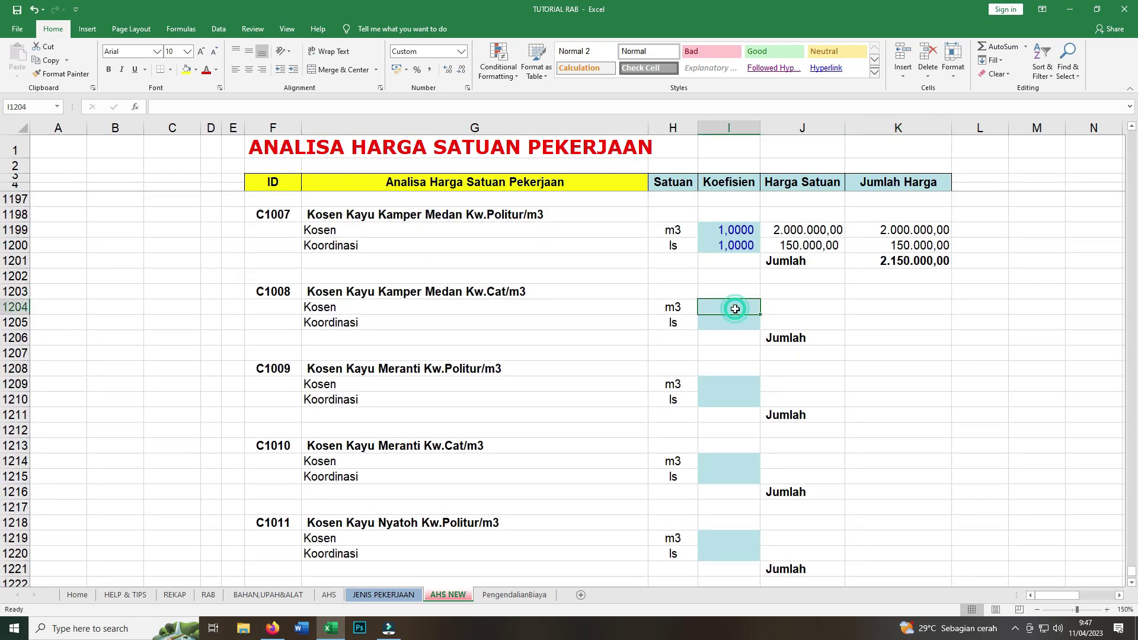
{"action": "left_click_drag", "start_coordinate": [733, 232], "coordinate": [731, 238]}
{"action": "right_click", "coordinate": [731, 238]}
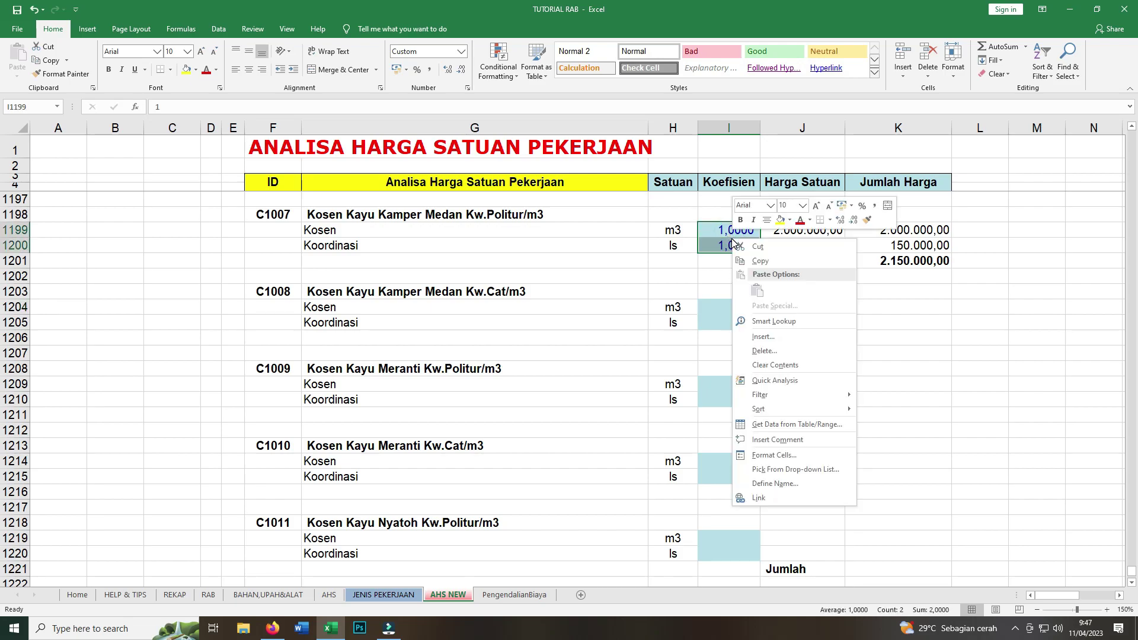
{"action": "left_click", "coordinate": [750, 262]}
{"action": "left_click", "coordinate": [730, 308]}
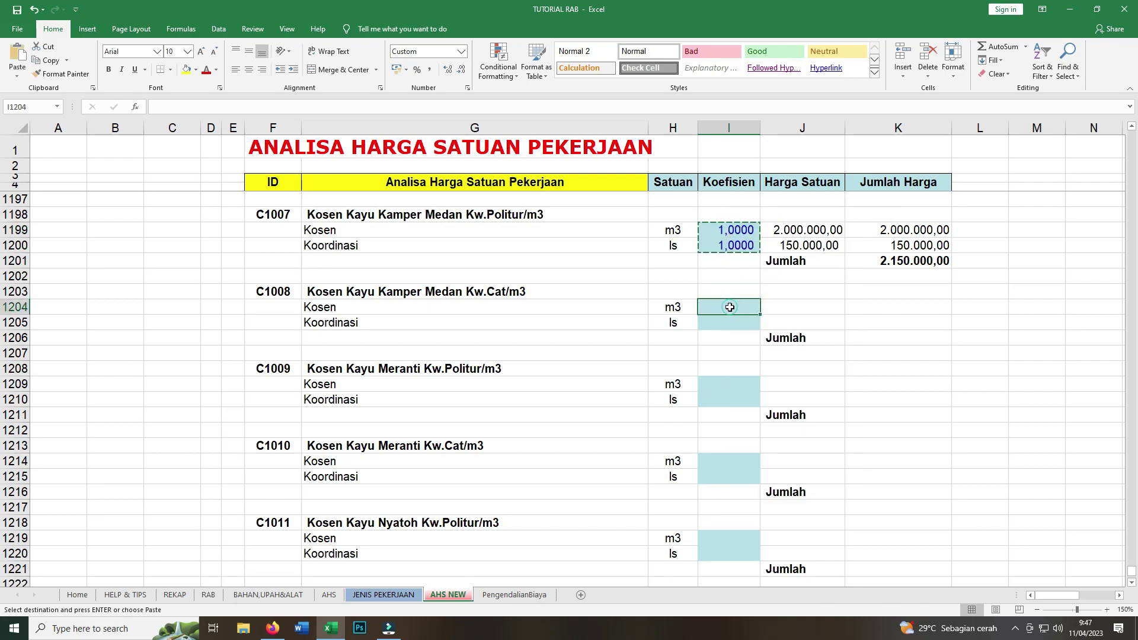
{"action": "left_click", "coordinate": [729, 384], "text": "ctrl"}
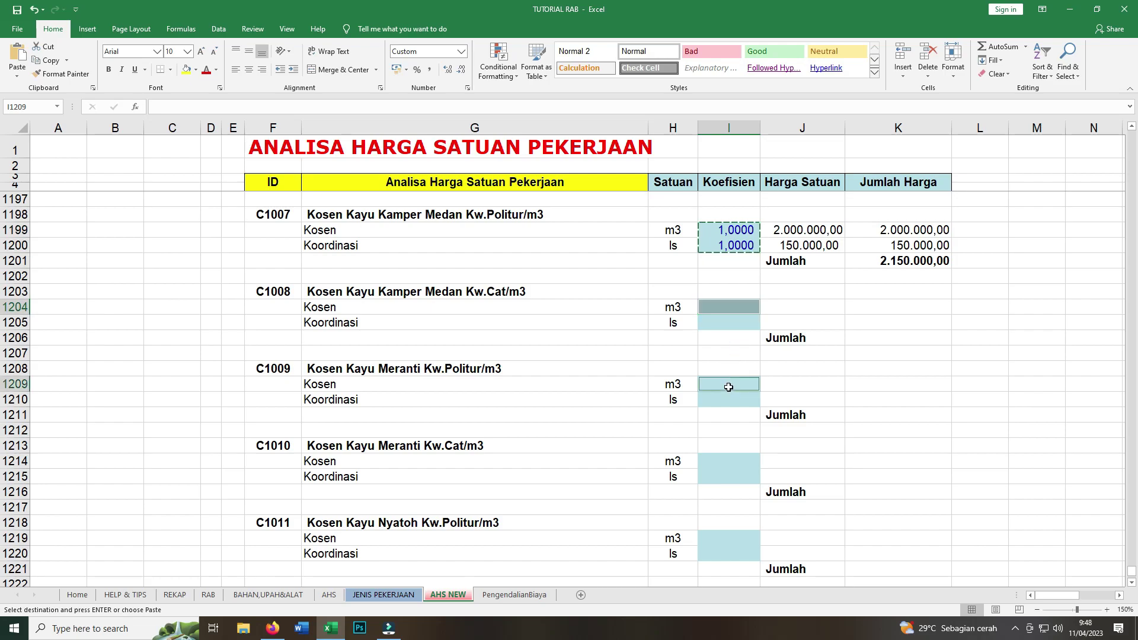
{"action": "left_click", "coordinate": [728, 461], "text": "ctrl"}
{"action": "left_click", "coordinate": [728, 538], "text": "ctrl"}
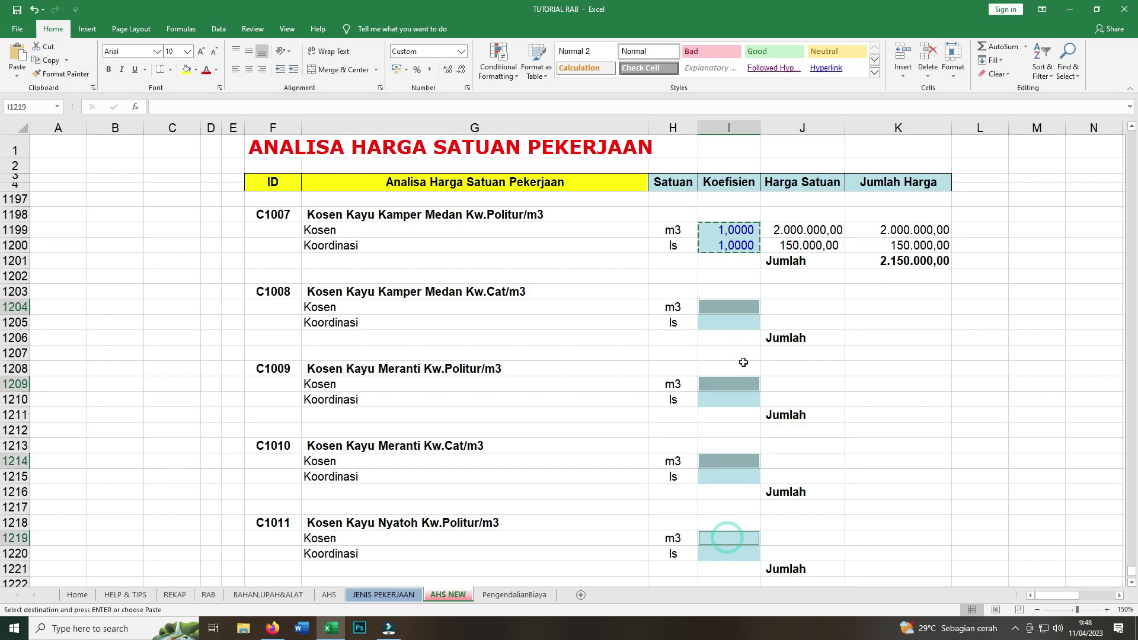
{"action": "right_click", "coordinate": [736, 308]}
{"action": "left_click", "coordinate": [760, 356]}
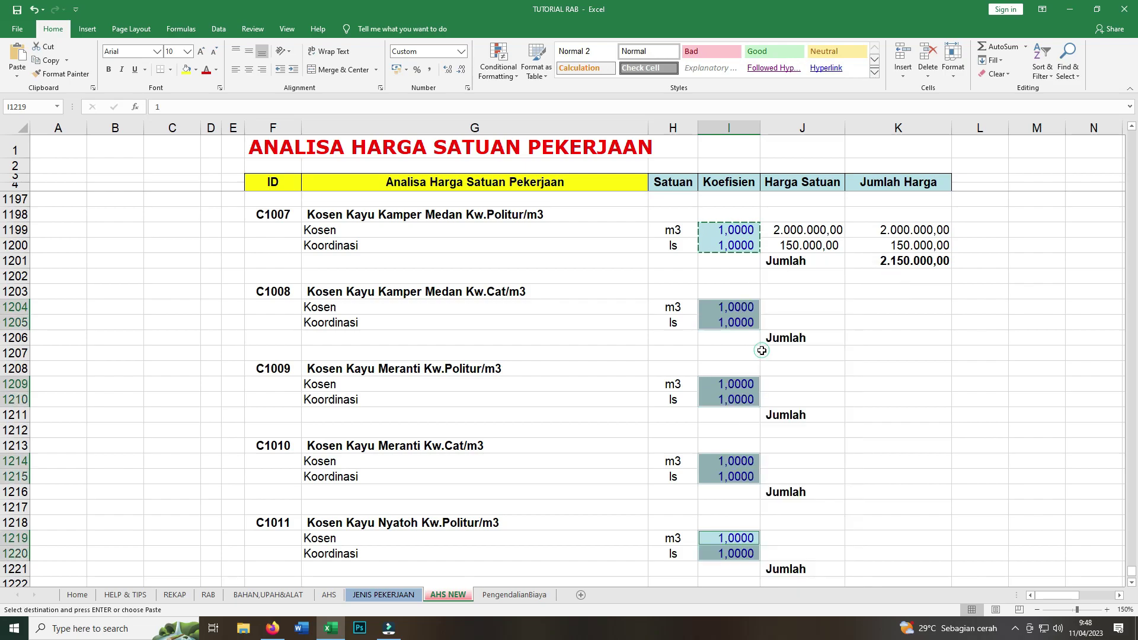
Paste the 1,0000 coefficients into C1012 as well and save the workbook.
{"action": "scroll", "coordinate": [773, 395], "scroll_direction": "down", "scroll_amount": 5}
{"action": "left_click", "coordinate": [735, 385]}
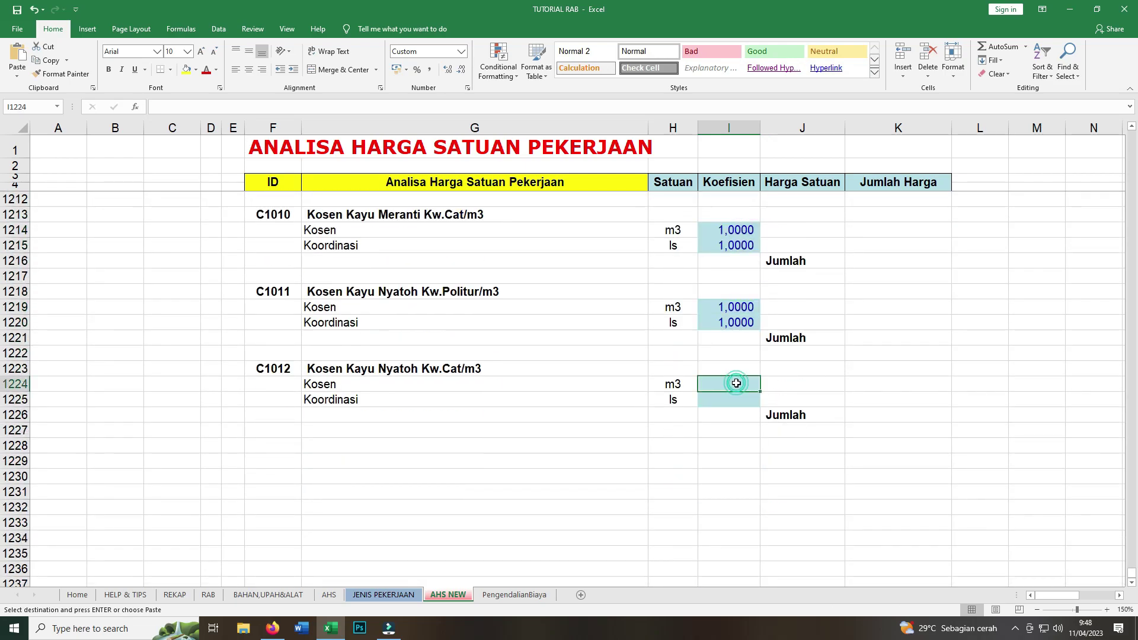
{"action": "right_click", "coordinate": [738, 386]}
{"action": "left_click", "coordinate": [762, 168]}
{"action": "scroll", "coordinate": [795, 394], "scroll_direction": "up", "scroll_amount": 4}
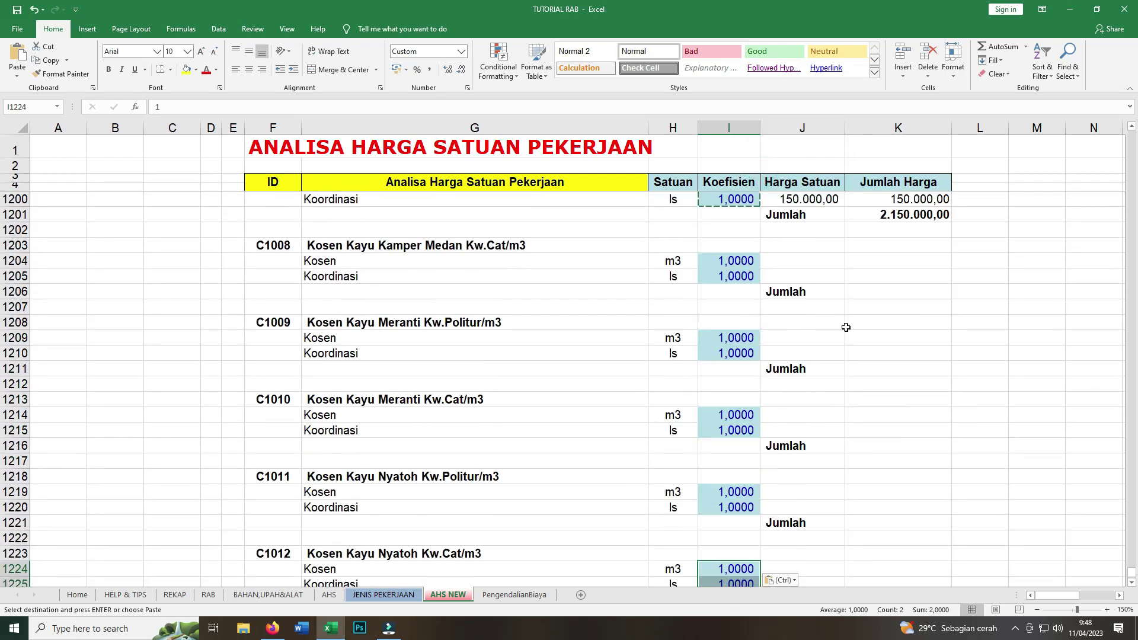
{"action": "scroll", "coordinate": [807, 325], "scroll_direction": "up", "scroll_amount": 3}
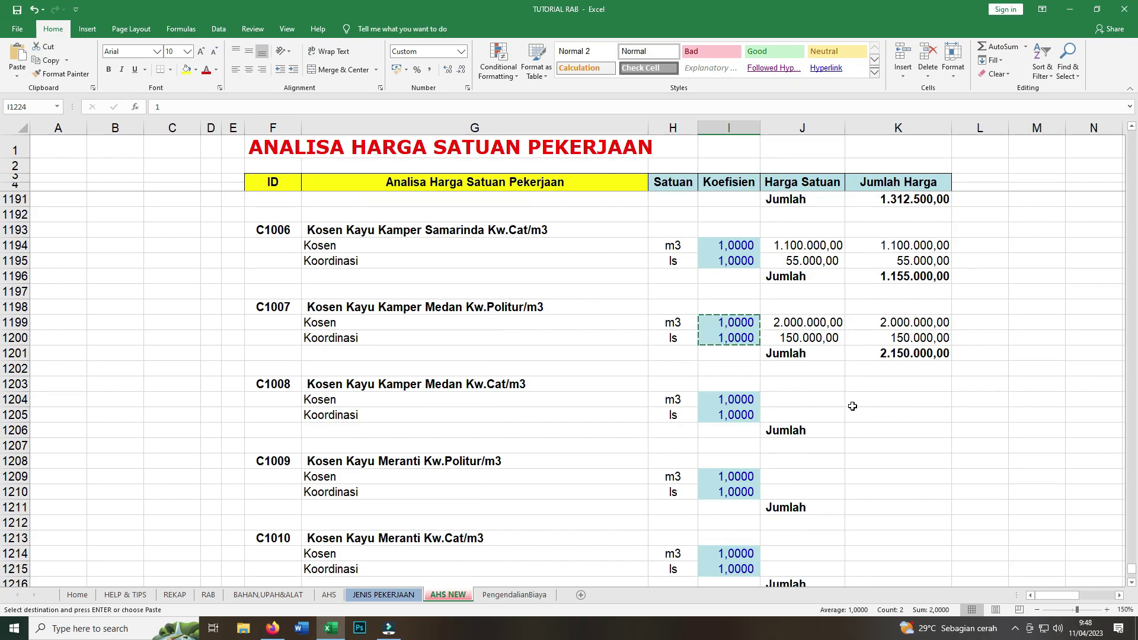
{"action": "key", "text": "ctrl+s"}
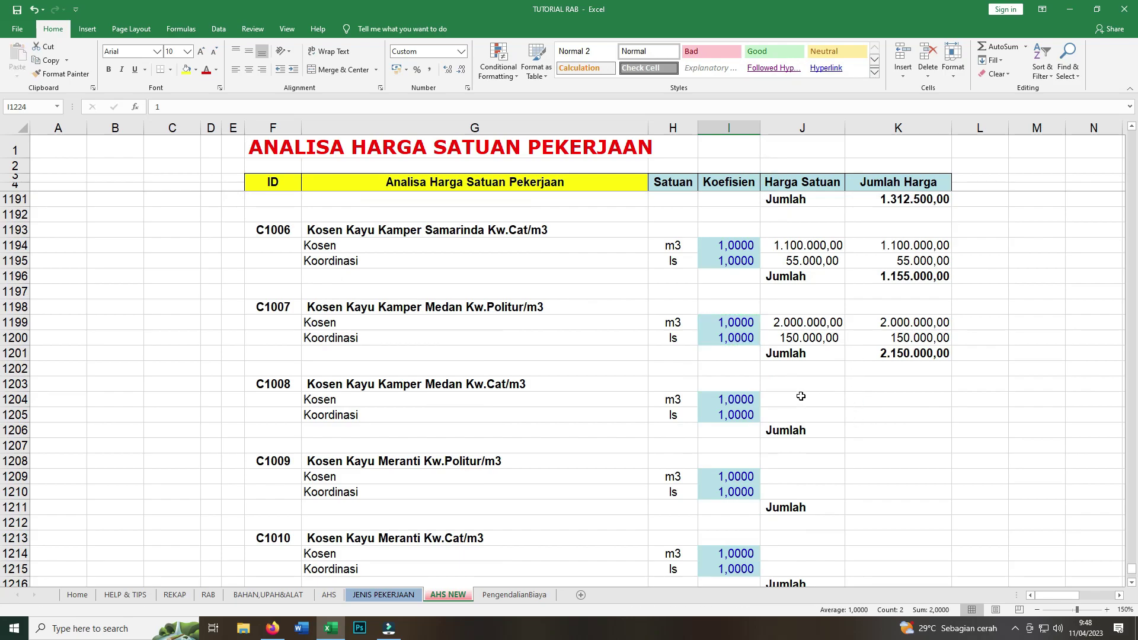
Link C1008's Kosen unit price to the Kosen Kayu Kamper Medan Kw.Cat price (1.500.000,00).
{"action": "left_click", "coordinate": [800, 399]}
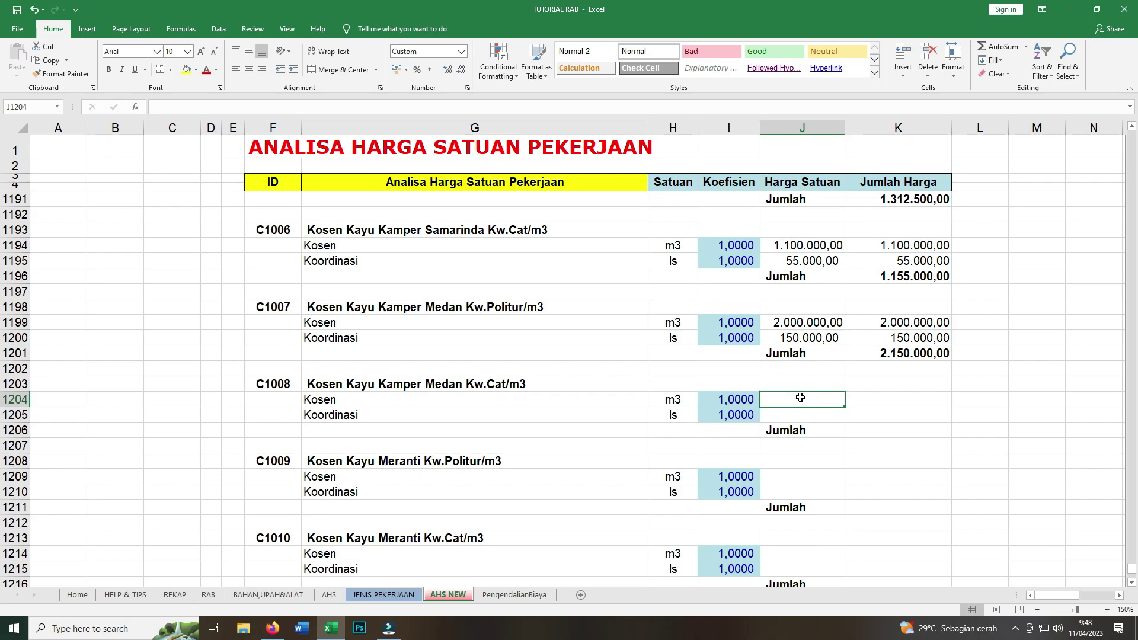
{"action": "type", "text": "="}
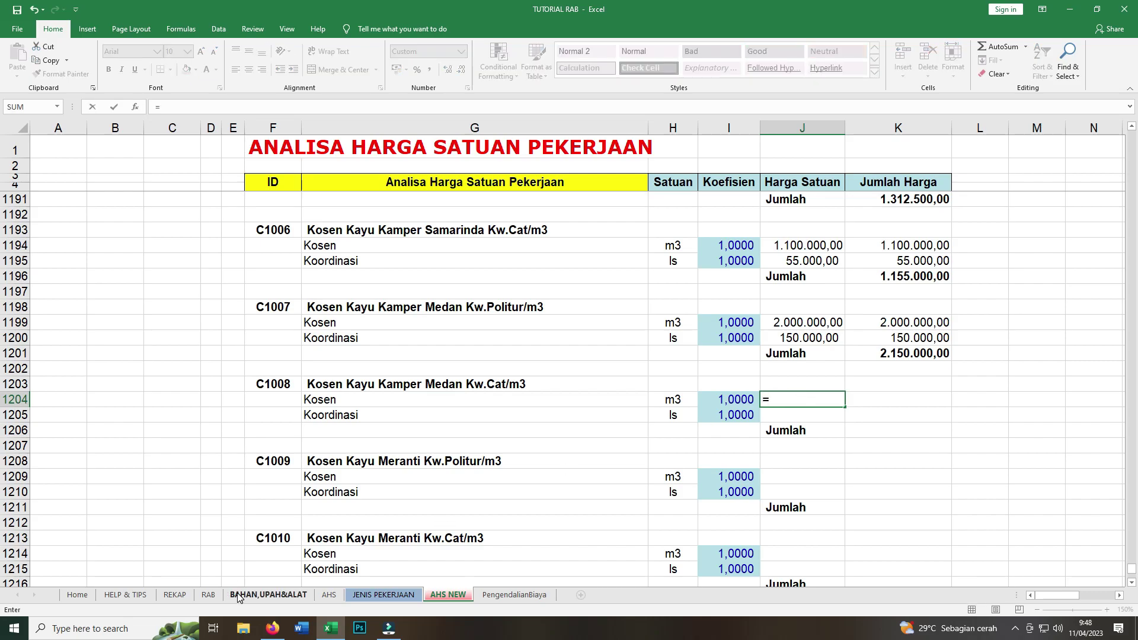
{"action": "left_click", "coordinate": [264, 595]}
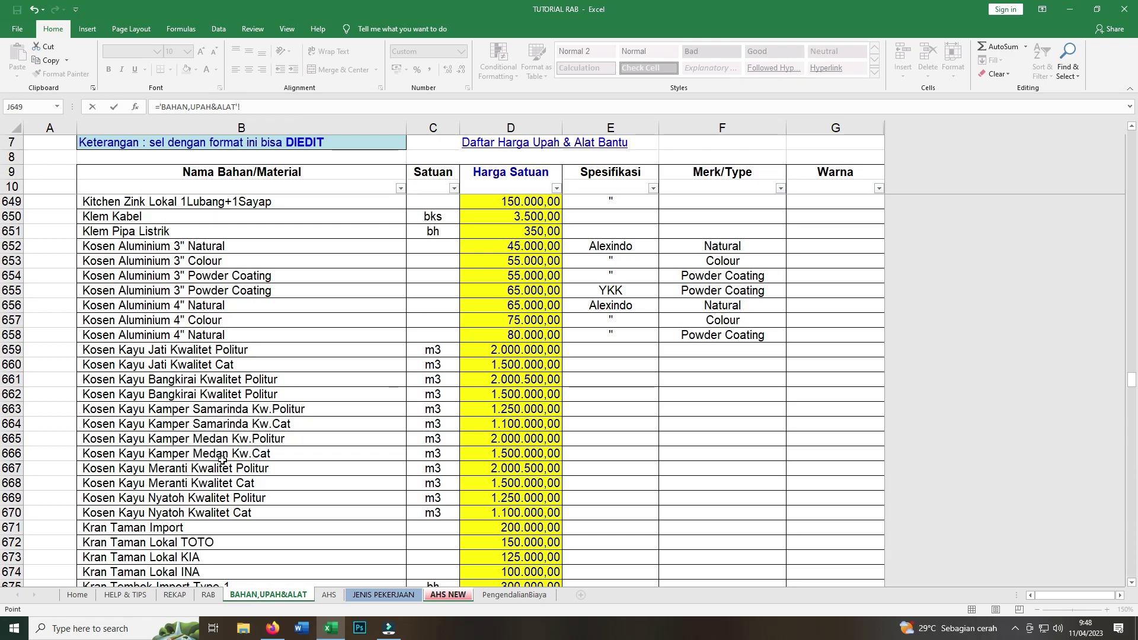
{"action": "left_click", "coordinate": [515, 454]}
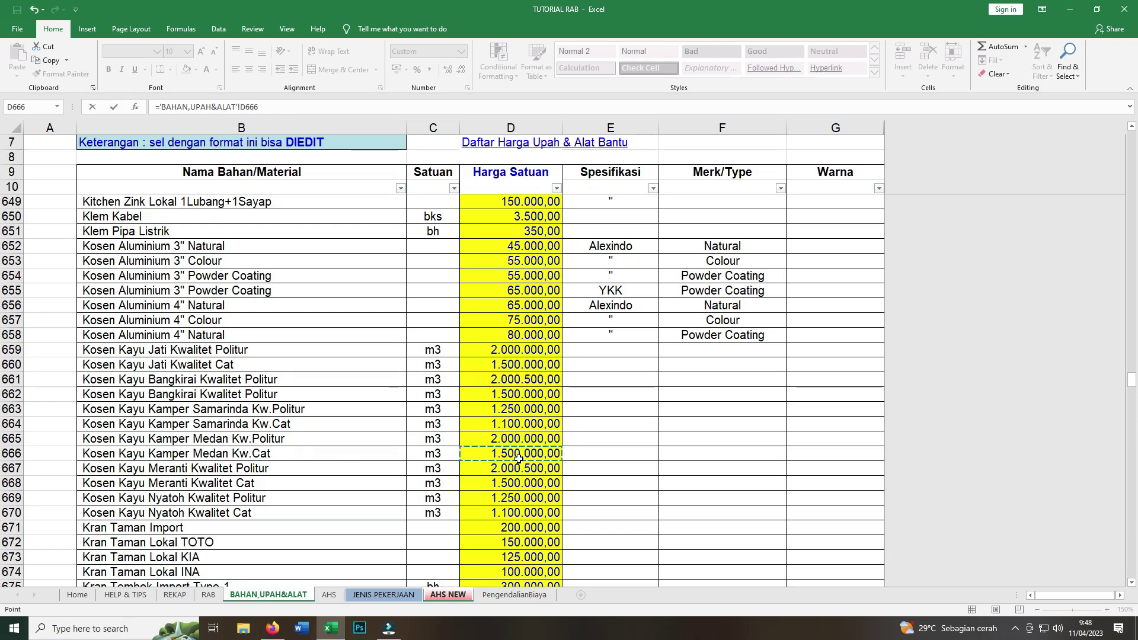
{"action": "key", "text": "Return"}
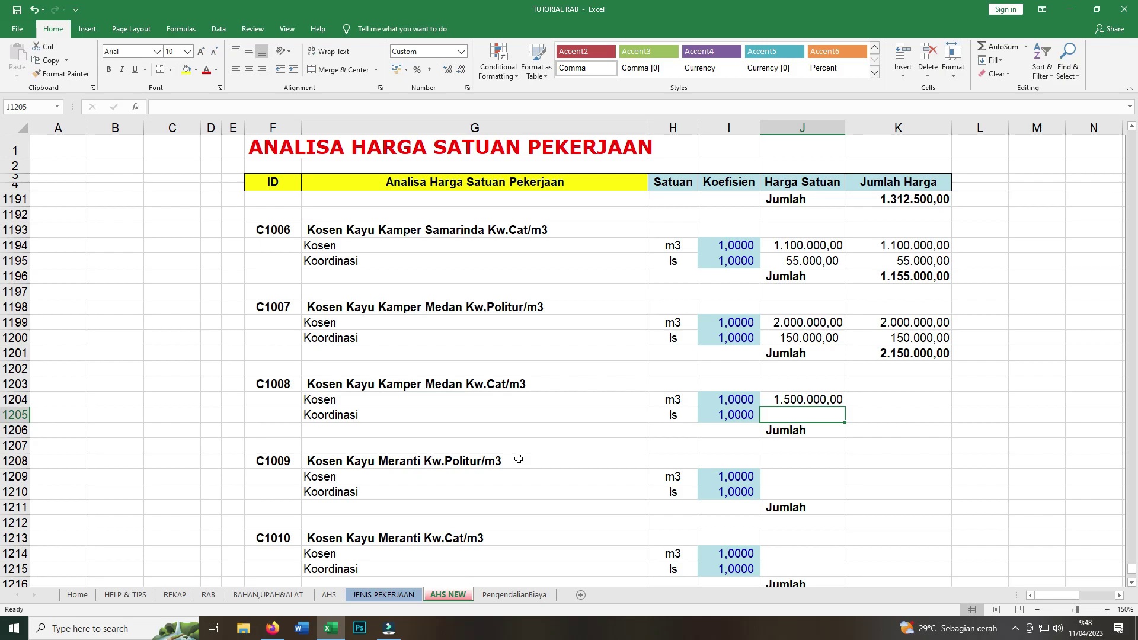
Set C1008's Koordinasi price to =J1204*7,5%, giving 112.500,00.
{"action": "type", "text": "="}
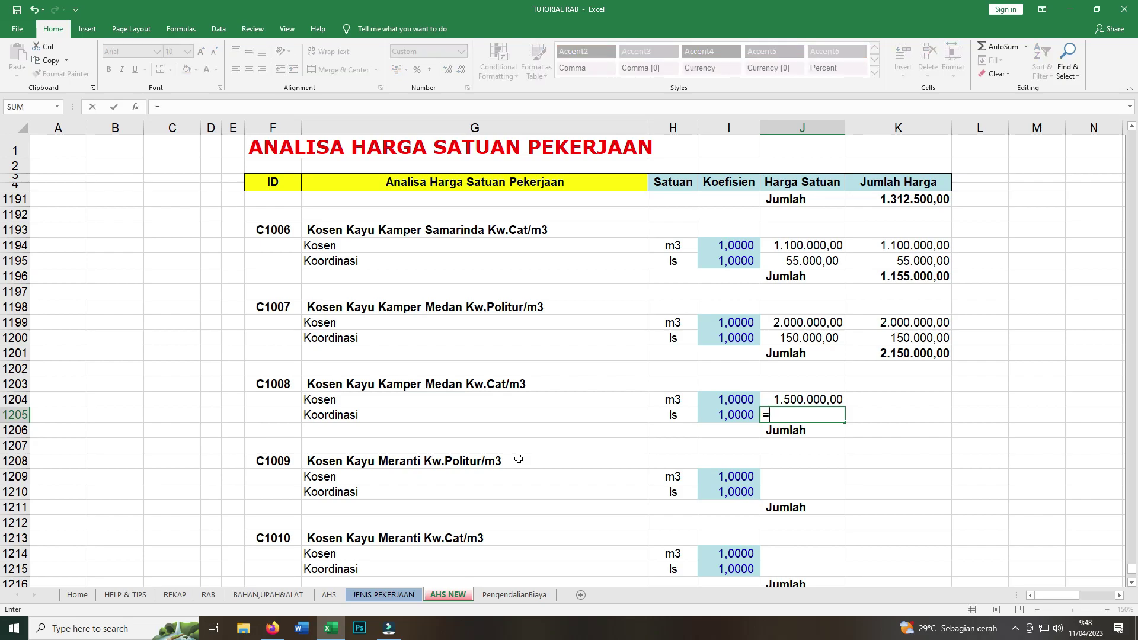
{"action": "left_click", "coordinate": [779, 399]}
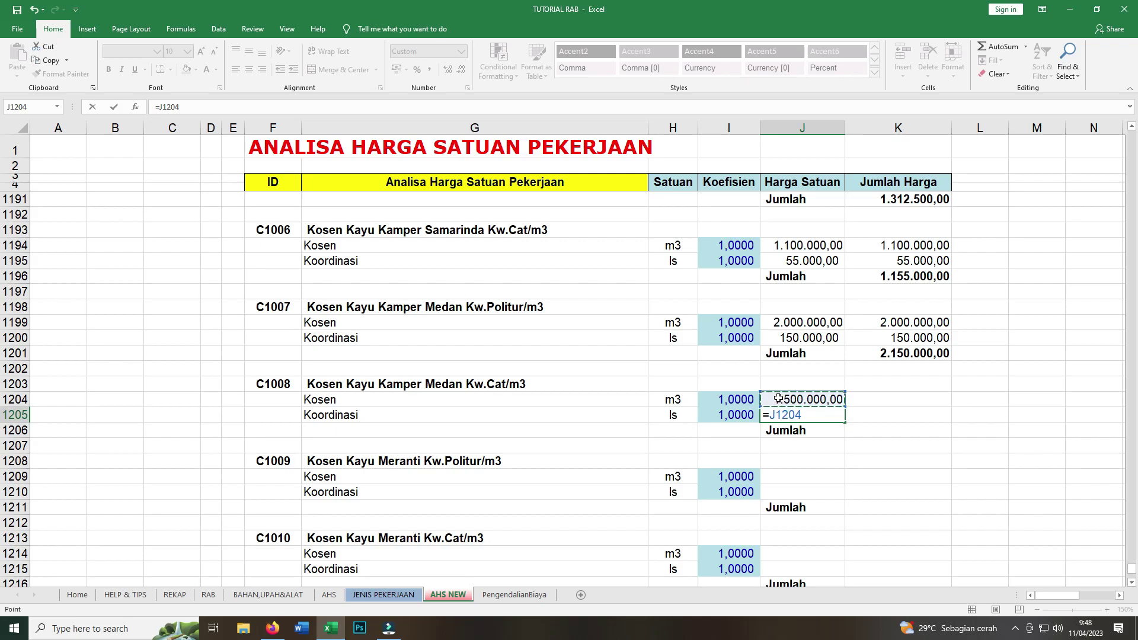
{"action": "type", "text": "*7,5"}
{"action": "type", "text": "%"}
{"action": "key", "text": "Return"}
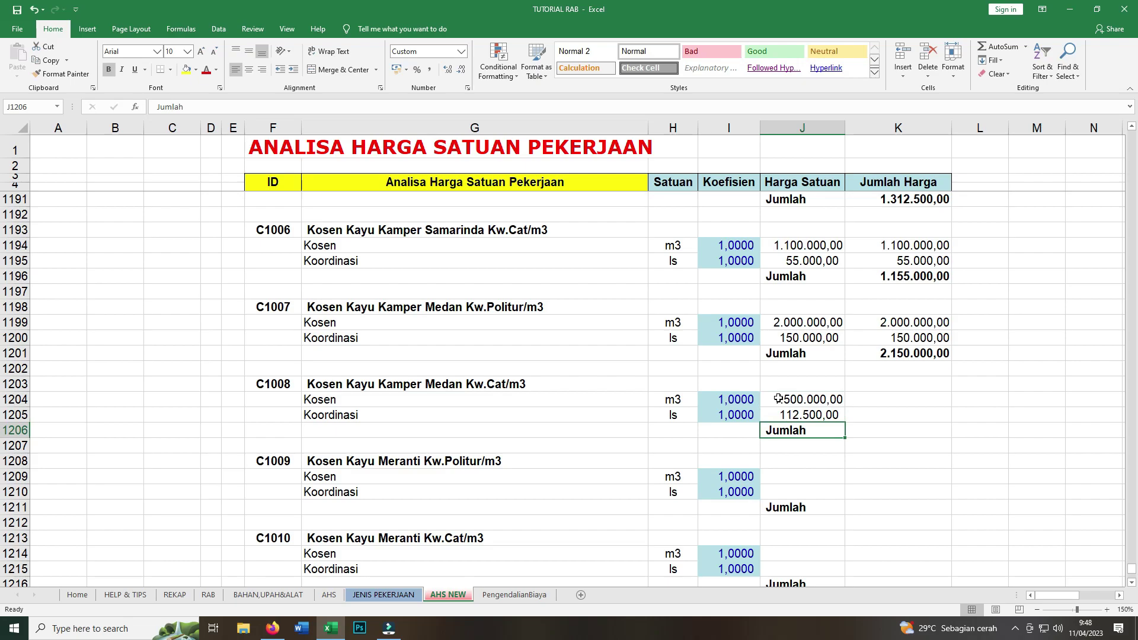
{"action": "left_click", "coordinate": [887, 396]}
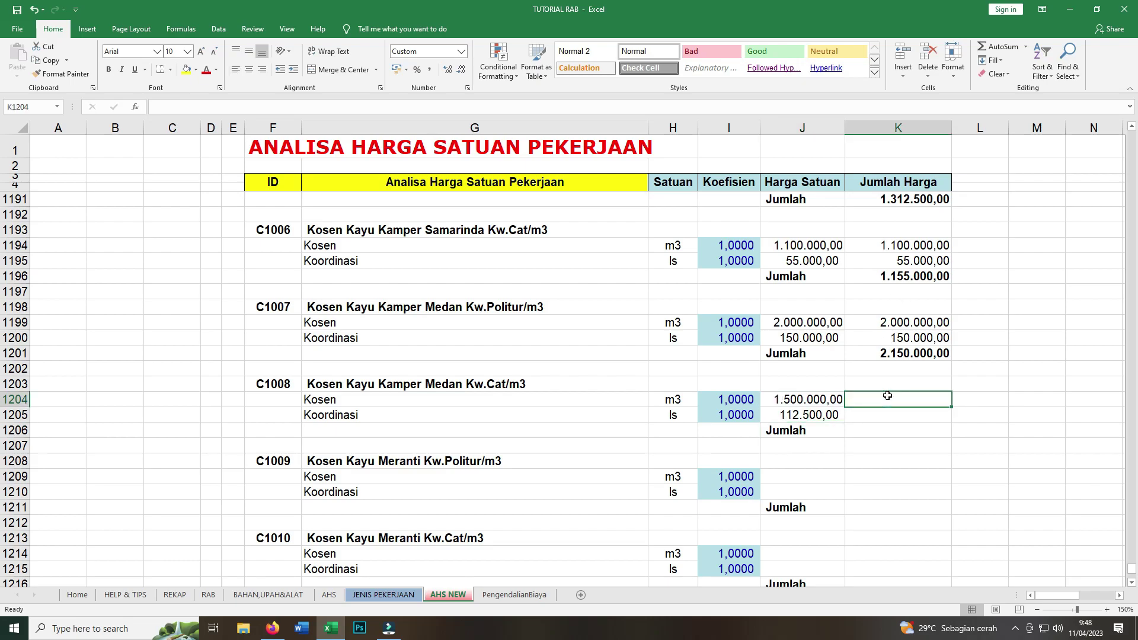
Enter C1008's Kosen line total as coefficient × unit price and fill it down to Koordinasi.
{"action": "type", "text": "="}
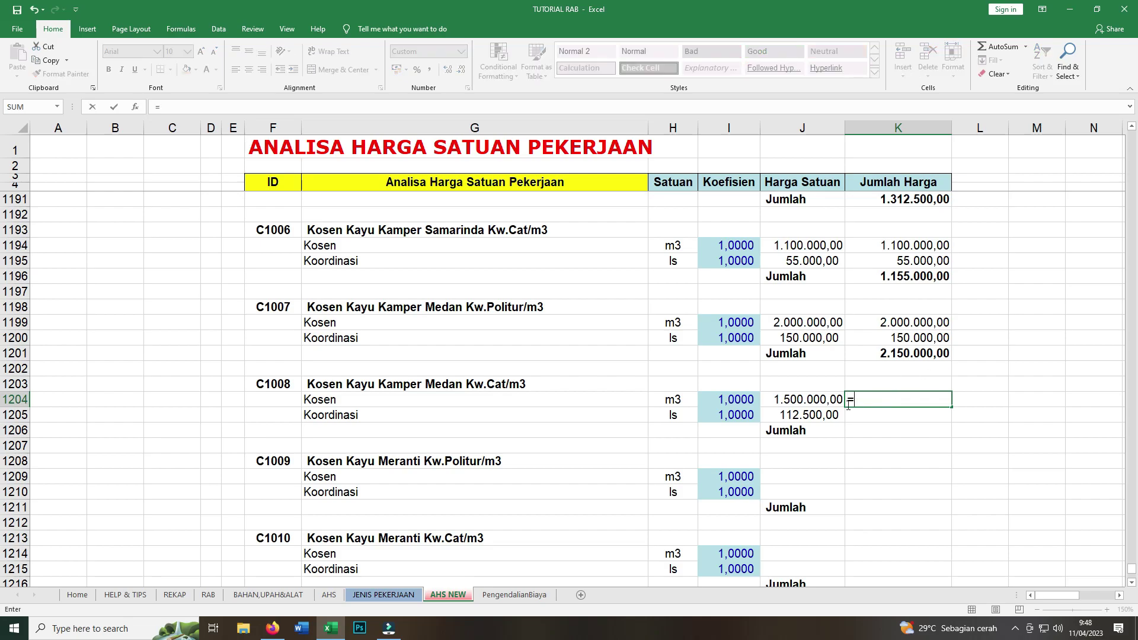
{"action": "left_click", "coordinate": [721, 399]}
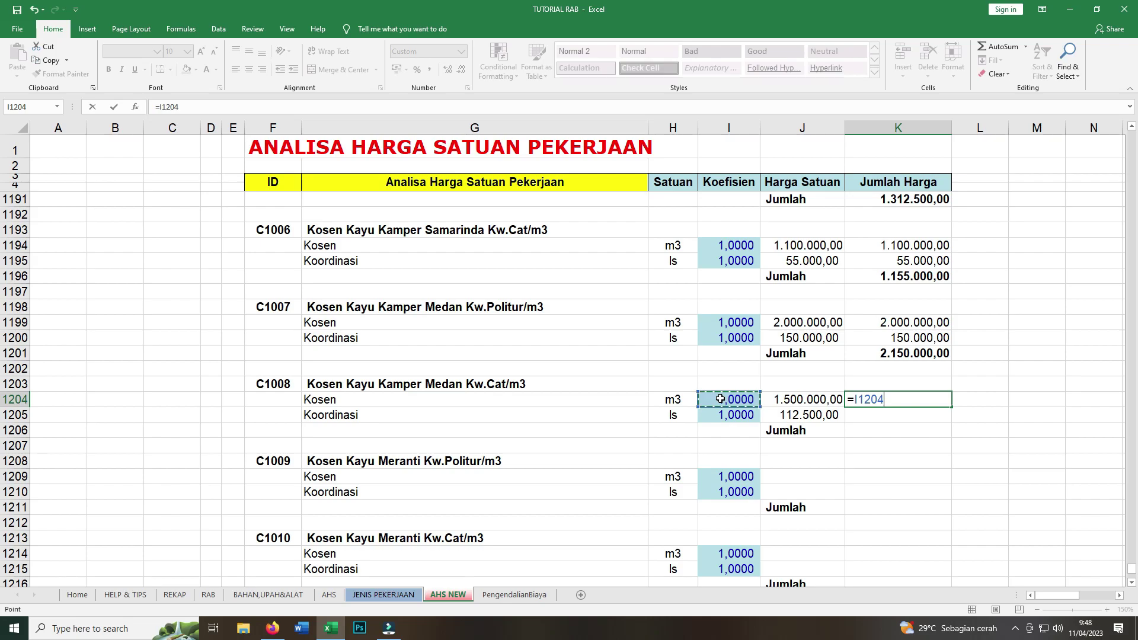
{"action": "type", "text": "*"}
{"action": "left_click", "coordinate": [811, 399]}
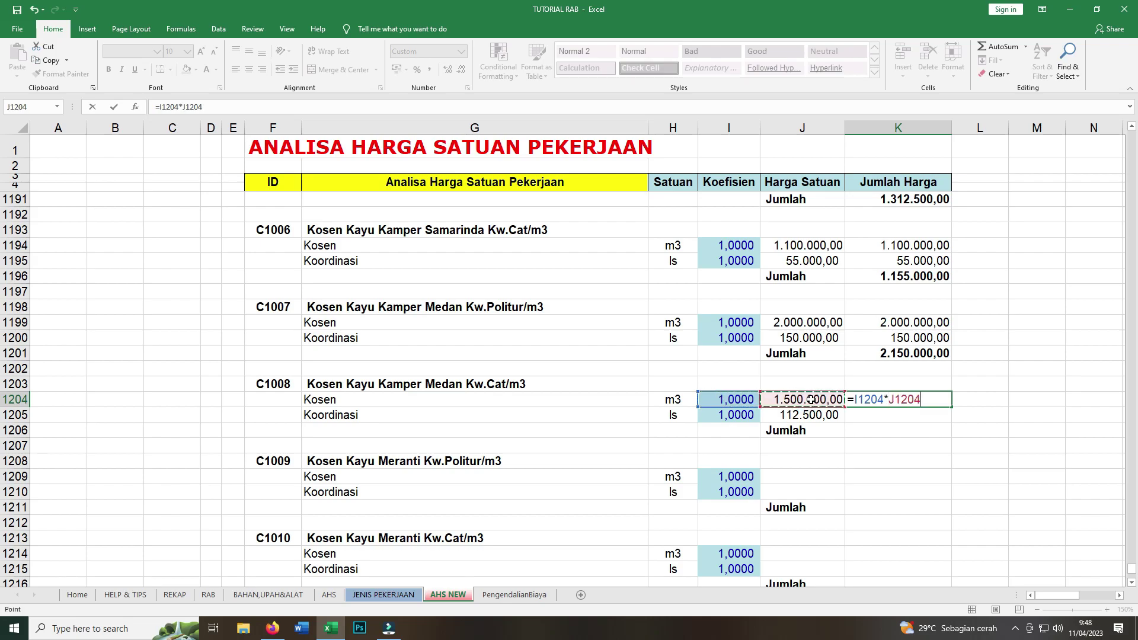
{"action": "key", "text": "Return"}
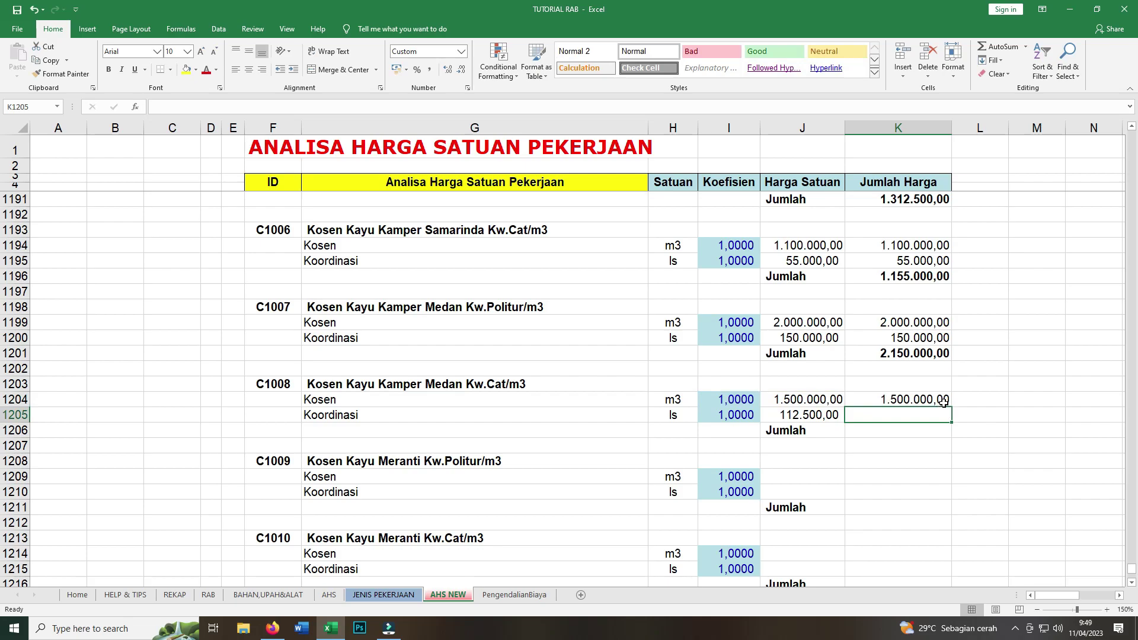
{"action": "left_click", "coordinate": [944, 402]}
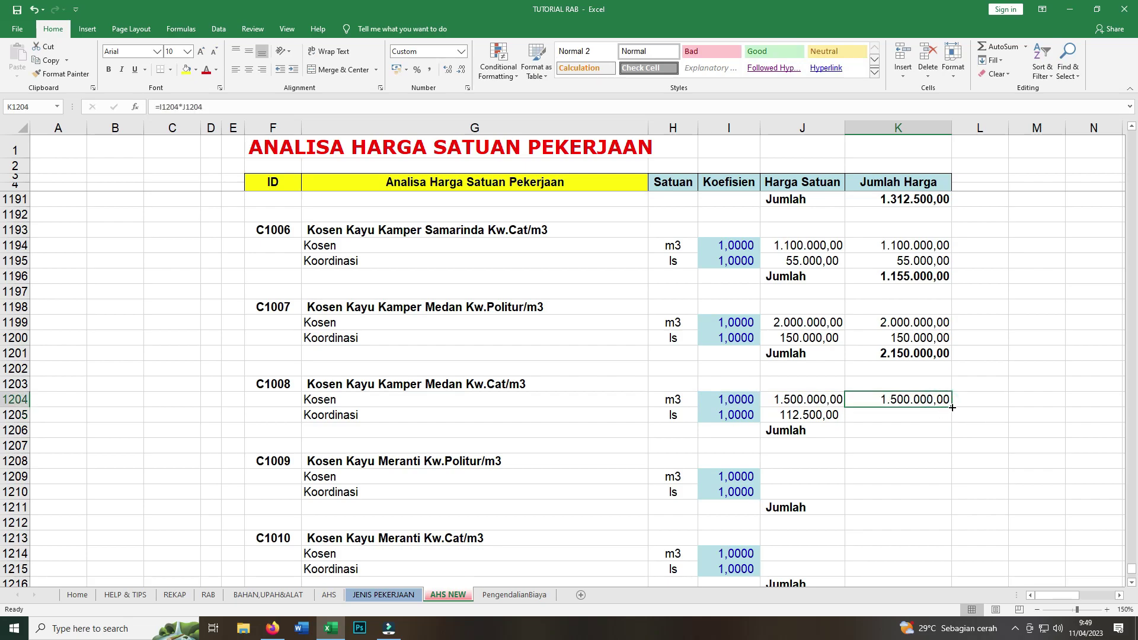
{"action": "left_click_drag", "start_coordinate": [953, 407], "coordinate": [953, 407]}
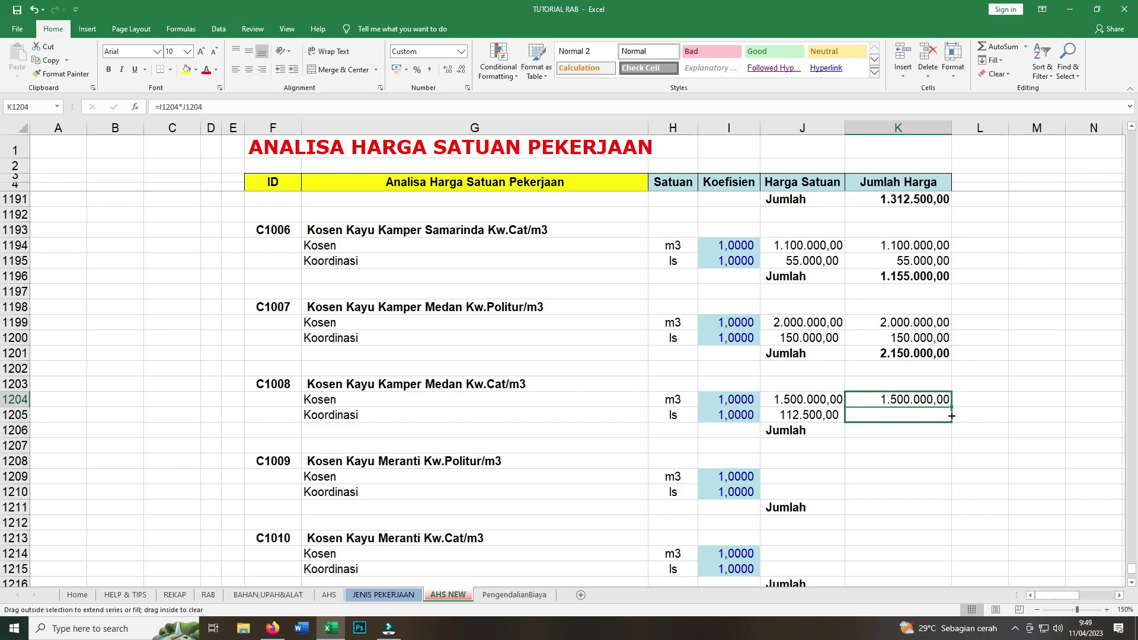
{"action": "left_click_drag", "start_coordinate": [951, 415], "coordinate": [949, 420]}
Sum K1204:K1205 into C1008's Jumlah cell, giving 1.612.500,00.
{"action": "left_click", "coordinate": [901, 437]}
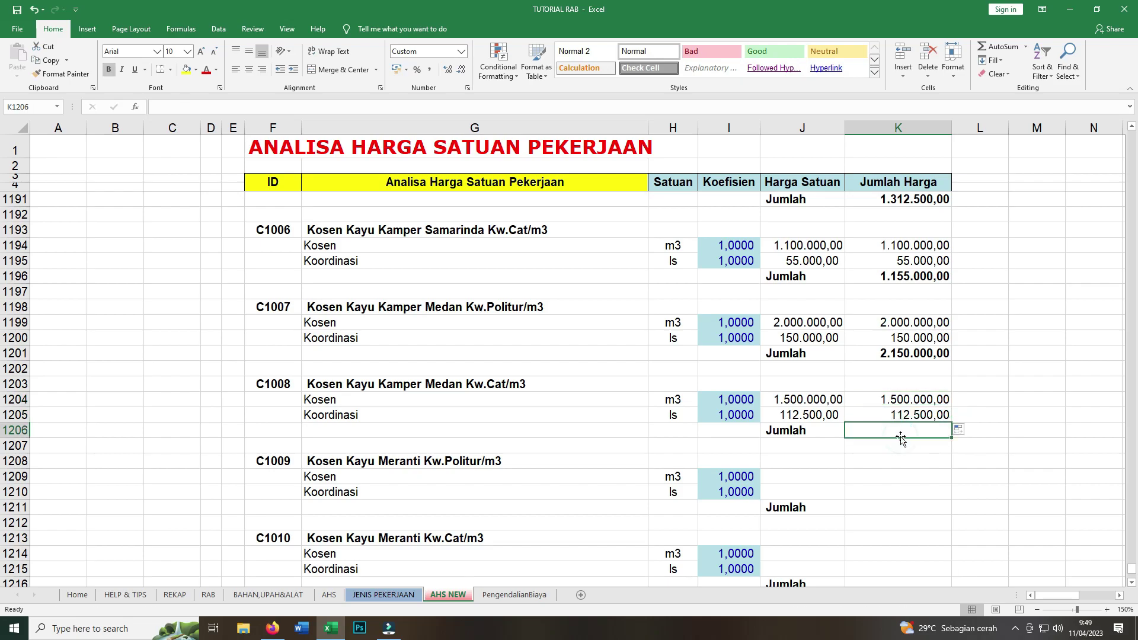
{"action": "type", "text": "="}
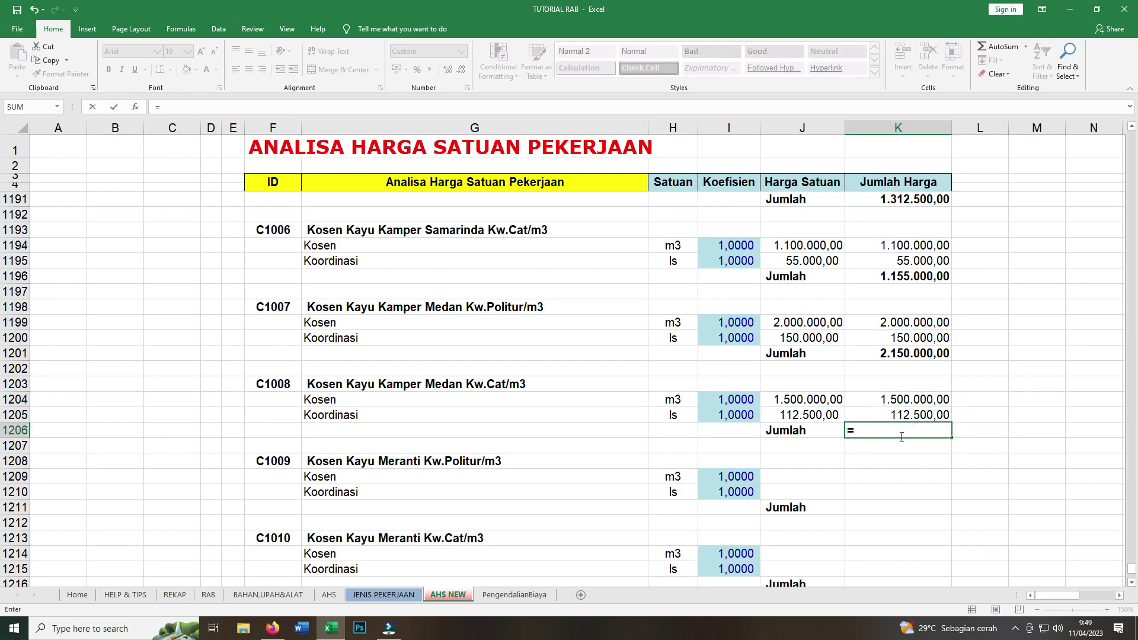
{"action": "type", "text": "sum"}
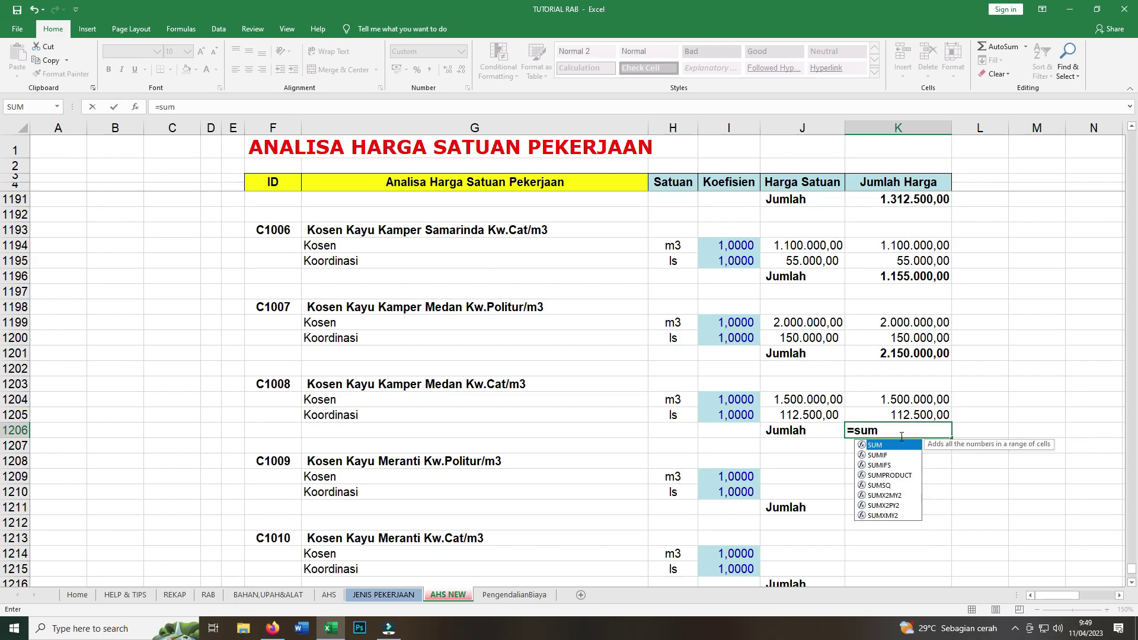
{"action": "type", "text": "("}
{"action": "left_click_drag", "start_coordinate": [916, 401], "coordinate": [913, 410]}
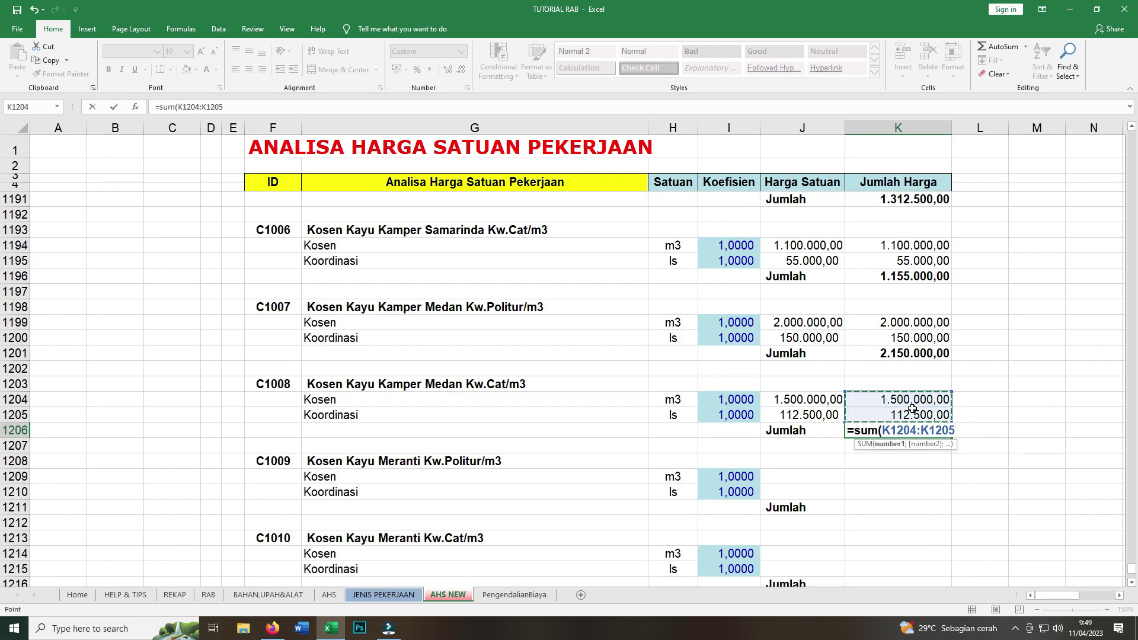
{"action": "key", "text": "Return"}
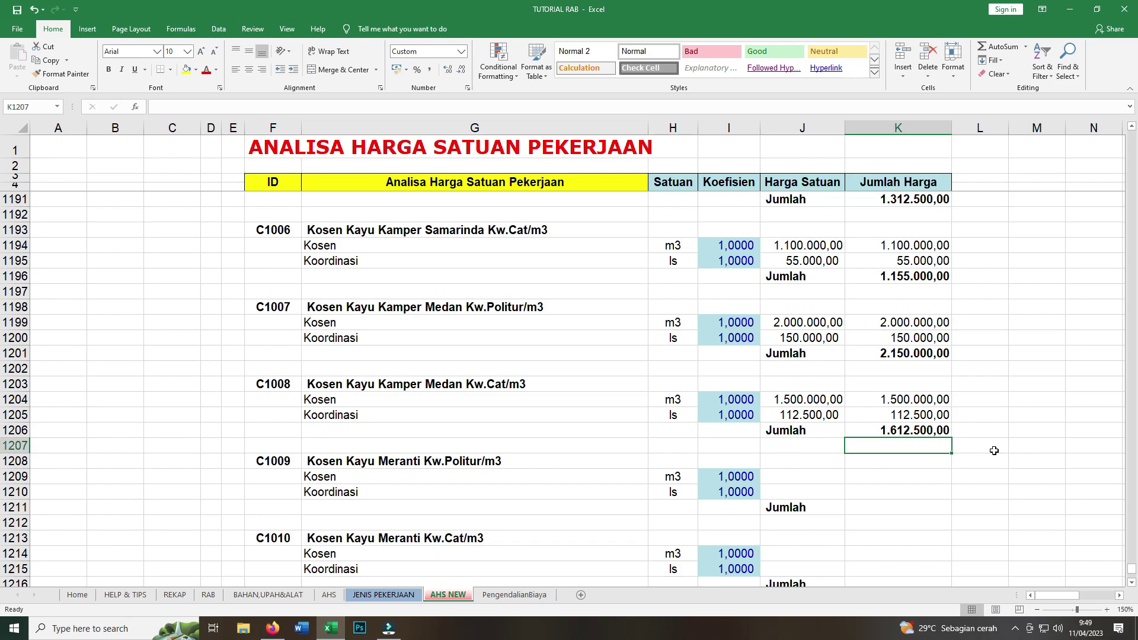
{"action": "scroll", "coordinate": [435, 415], "scroll_direction": "down", "scroll_amount": 2}
{"action": "scroll", "coordinate": [436, 415], "scroll_direction": "down", "scroll_amount": 1}
Link C1009's Kosen unit price to the Kosen Kayu Meranti Kwalitet Politur price.
{"action": "scroll", "coordinate": [435, 415], "scroll_direction": "down", "scroll_amount": 2}
{"action": "key", "text": "Left"}
{"action": "key", "text": "Down"}
{"action": "key", "text": "Down"}
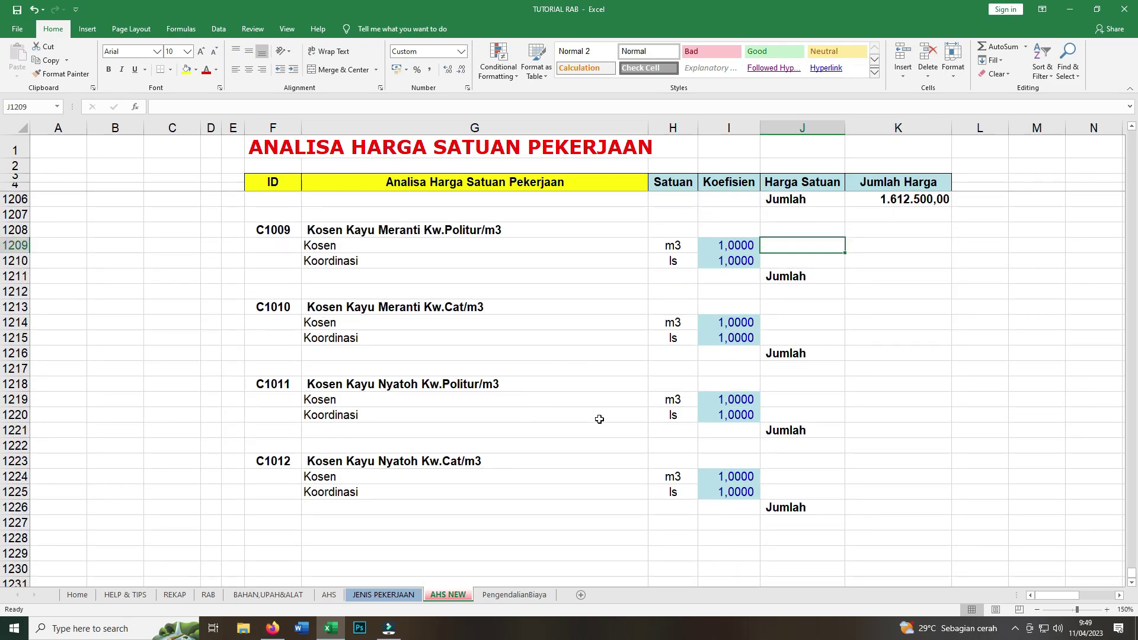
{"action": "type", "text": "="}
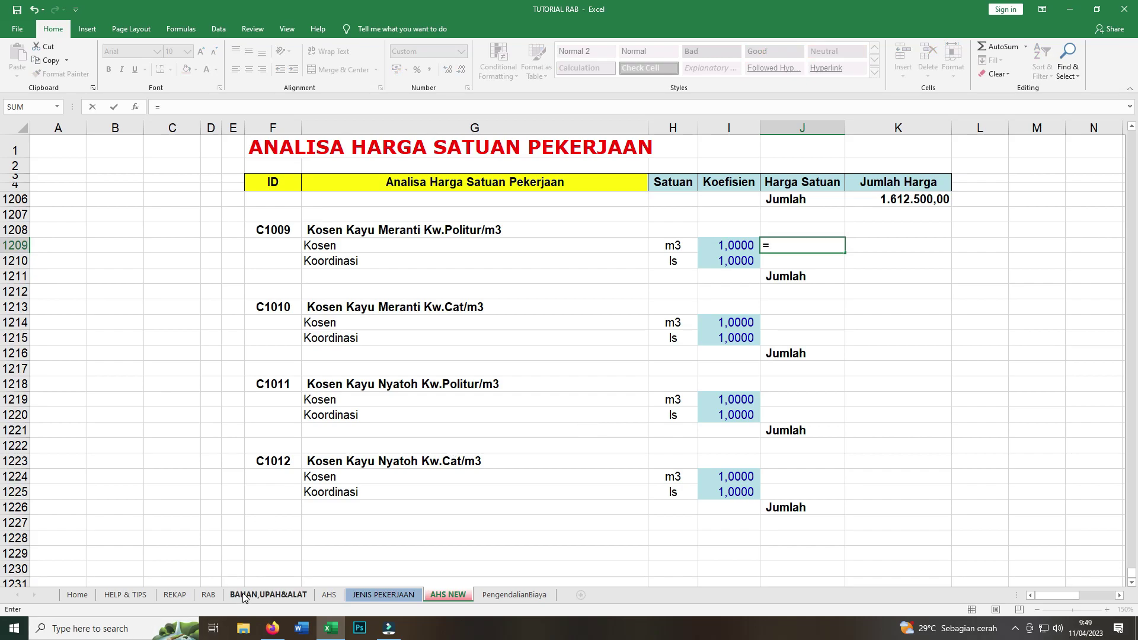
{"action": "left_click", "coordinate": [244, 595]}
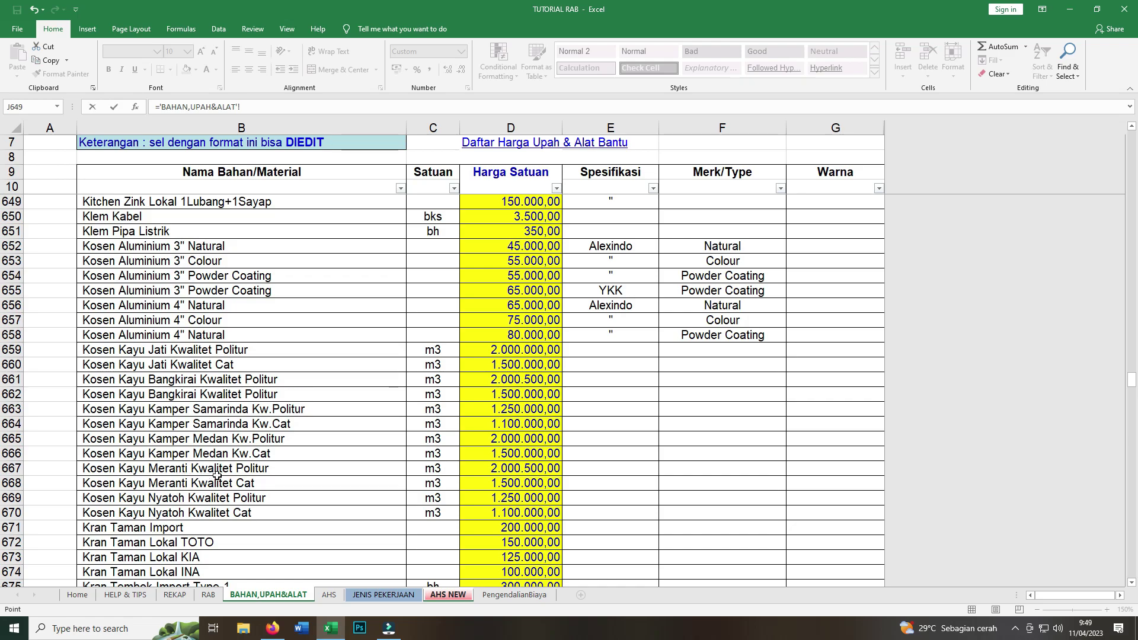
{"action": "left_click", "coordinate": [493, 471]}
{"action": "key", "text": "Return"}
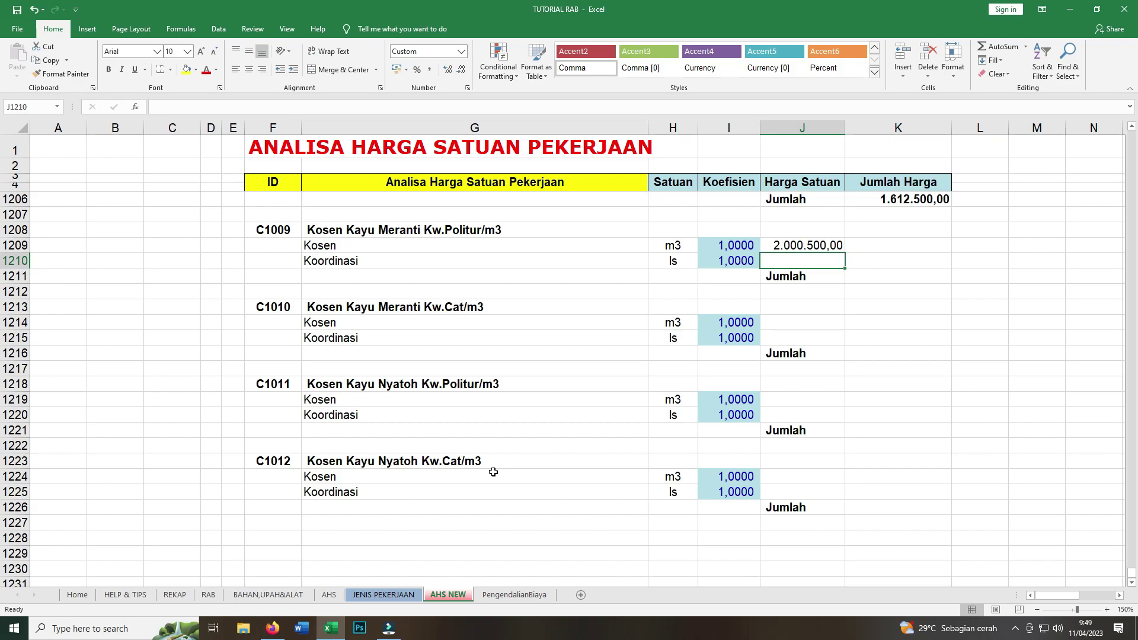
Set C1009's Koordinasi price to =J1209*10%.
{"action": "type", "text": "="}
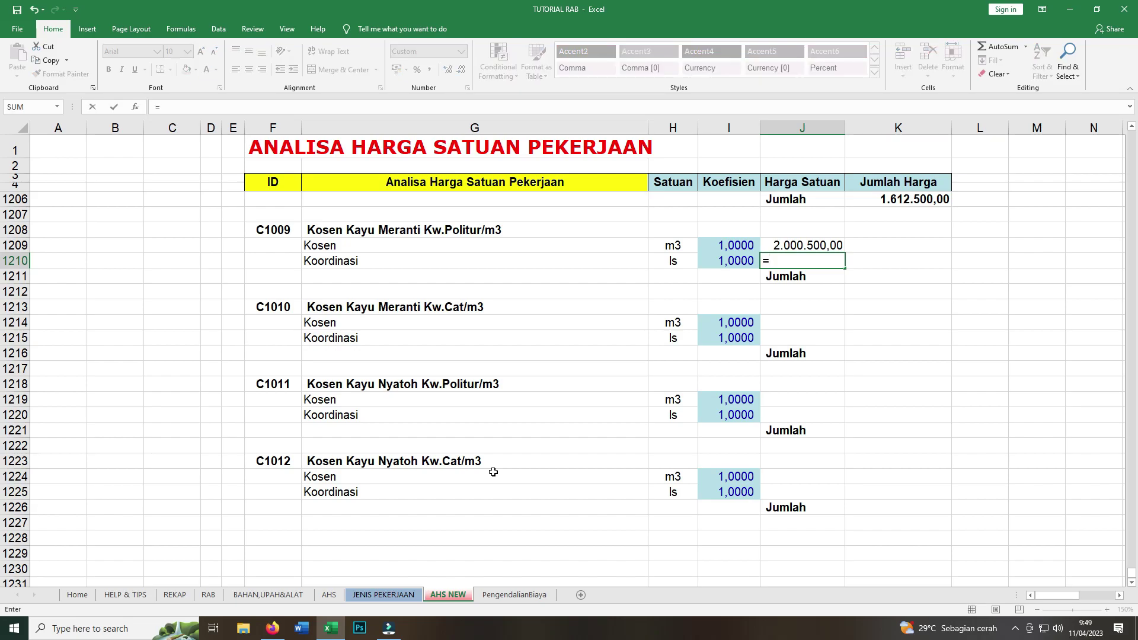
{"action": "left_click", "coordinate": [798, 242]}
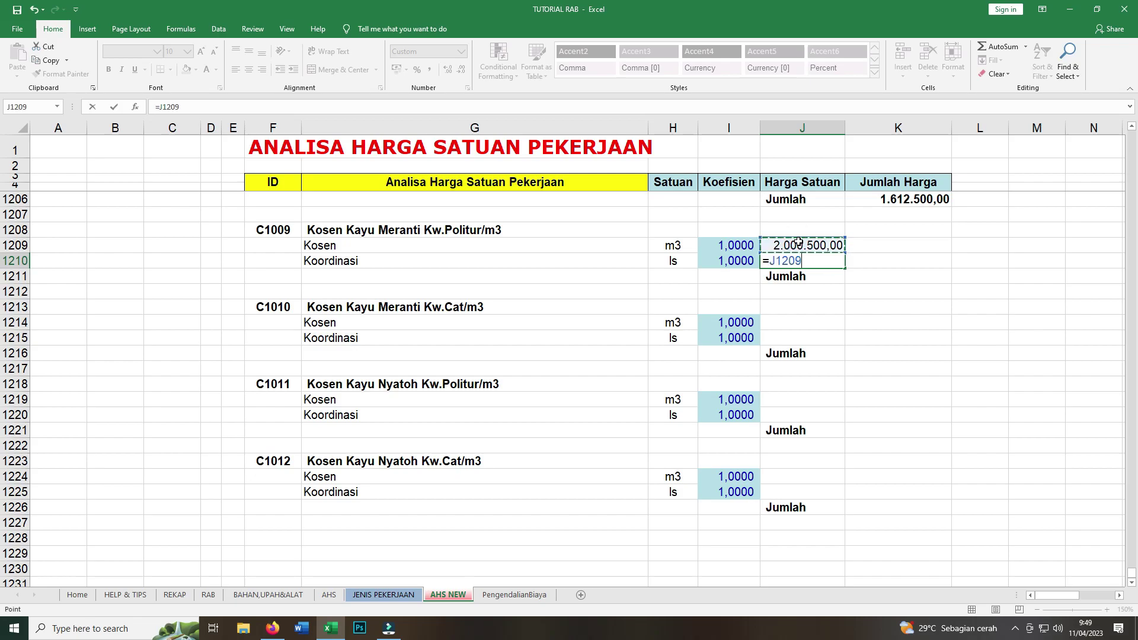
{"action": "type", "text": "*10"}
{"action": "type", "text": "%"}
{"action": "key", "text": "Return"}
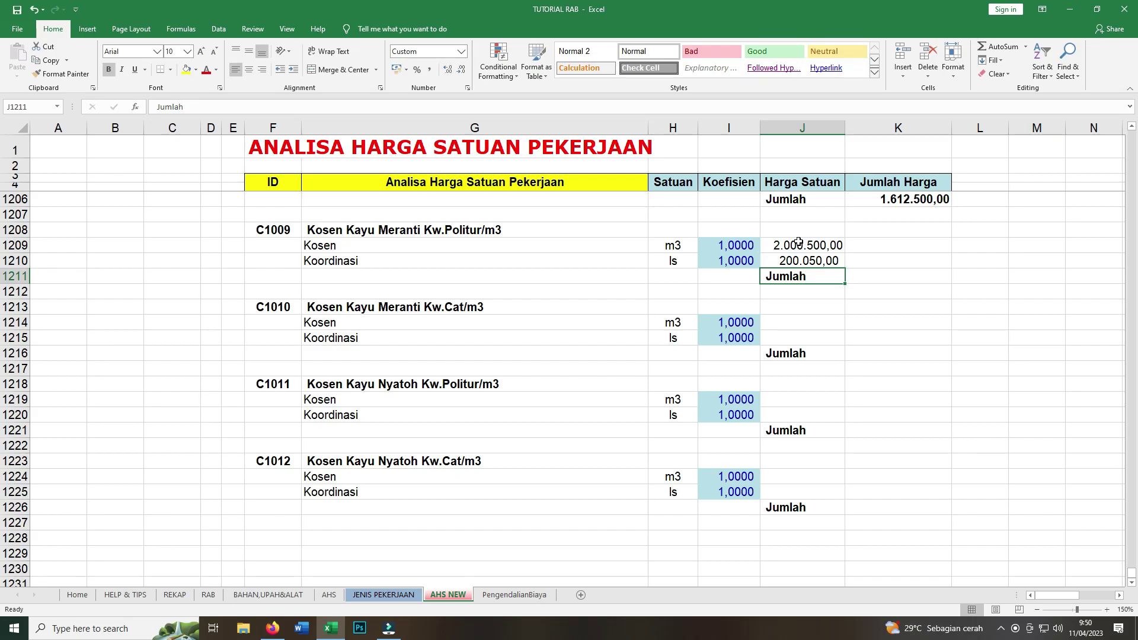
Enter =I1209*J1209 for C1009's line totals and fill down (2.000.500,00 and 200.050,00).
{"action": "left_click", "coordinate": [874, 250]}
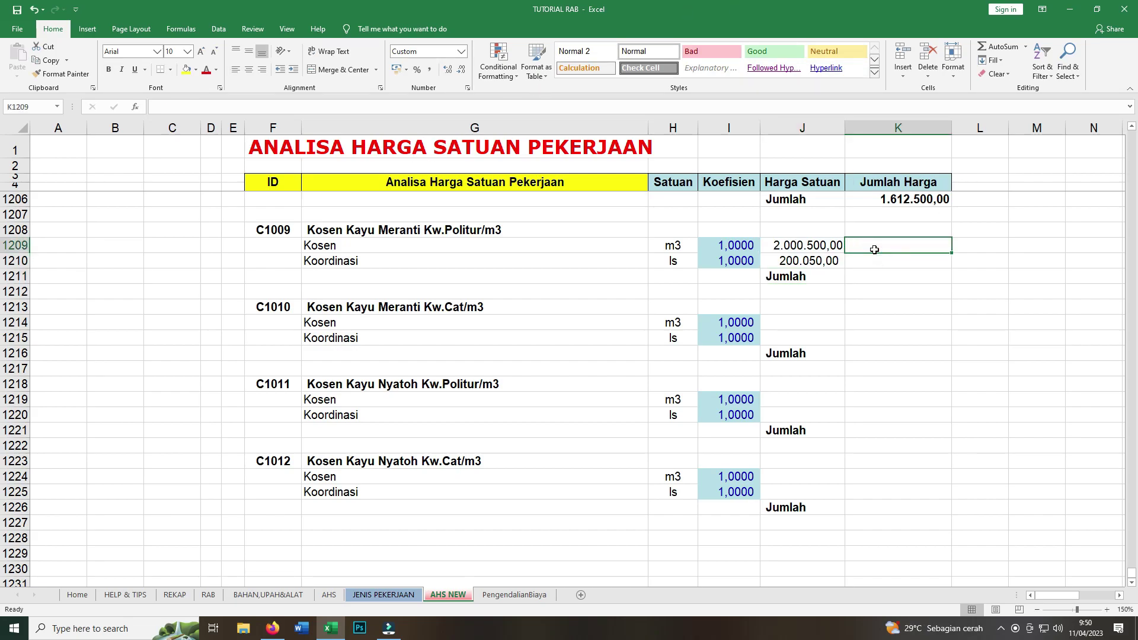
{"action": "type", "text": "="}
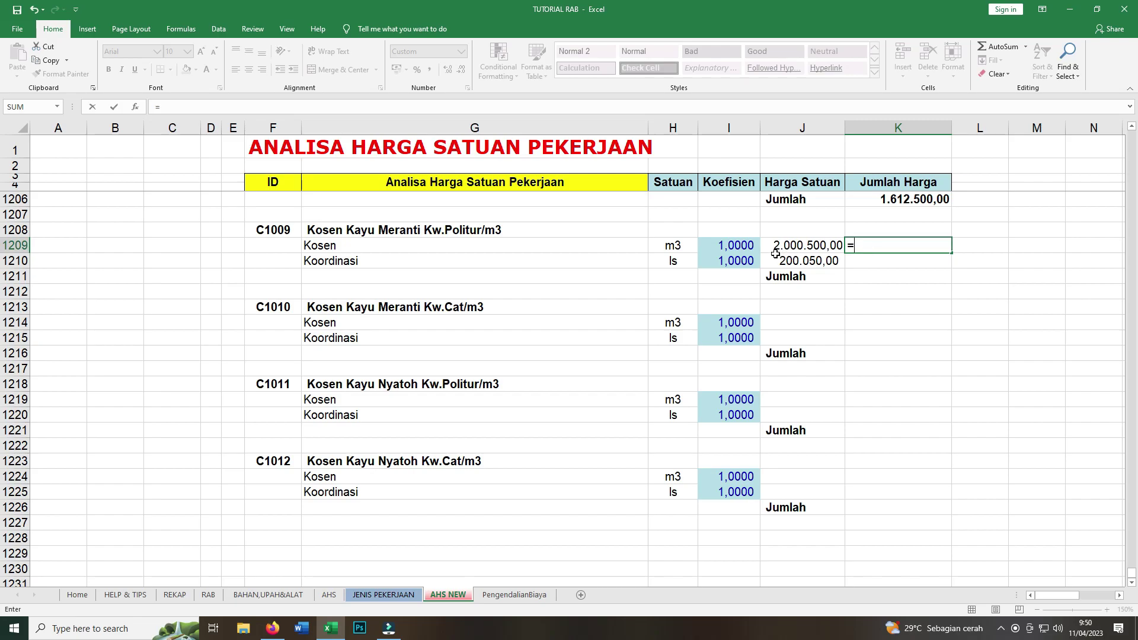
{"action": "left_click", "coordinate": [745, 245]}
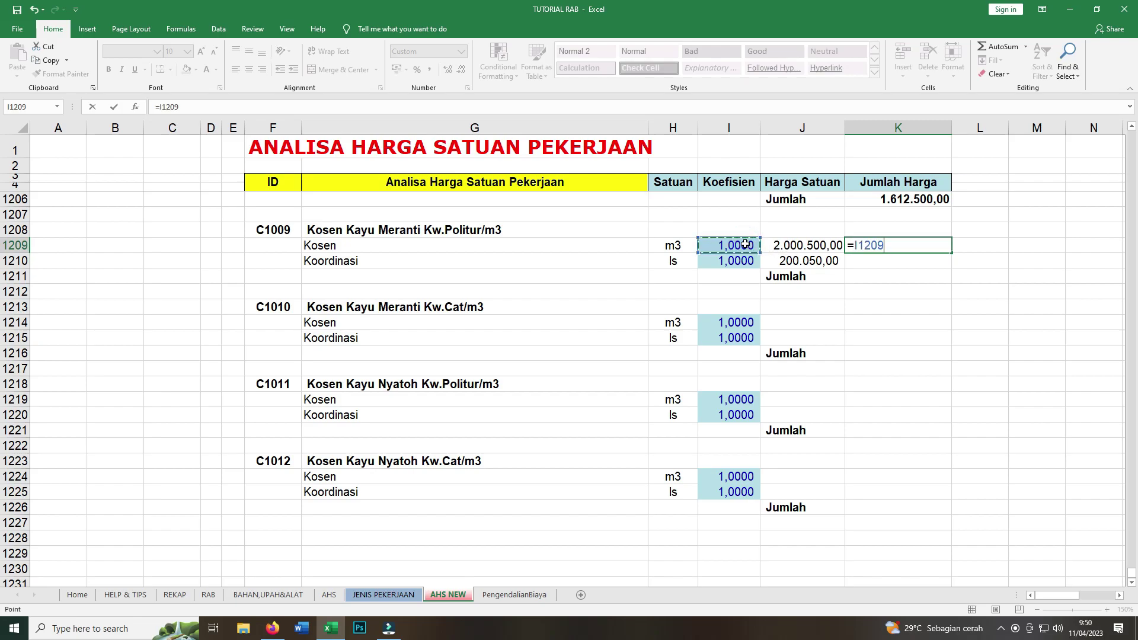
{"action": "type", "text": "*"}
{"action": "left_click", "coordinate": [790, 245]}
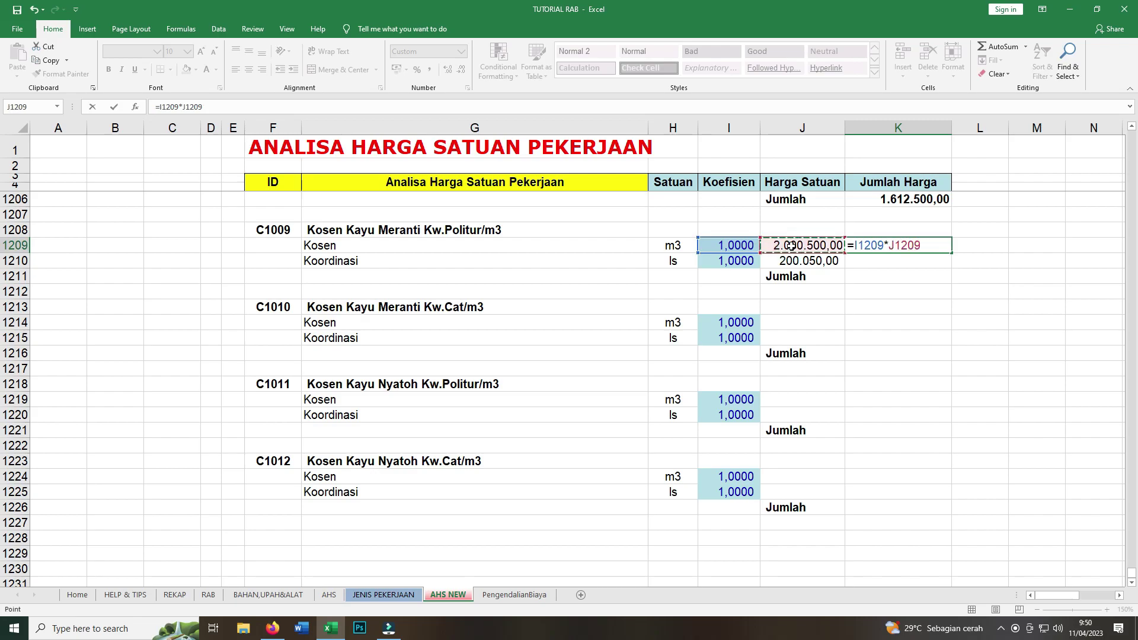
{"action": "key", "text": "Return"}
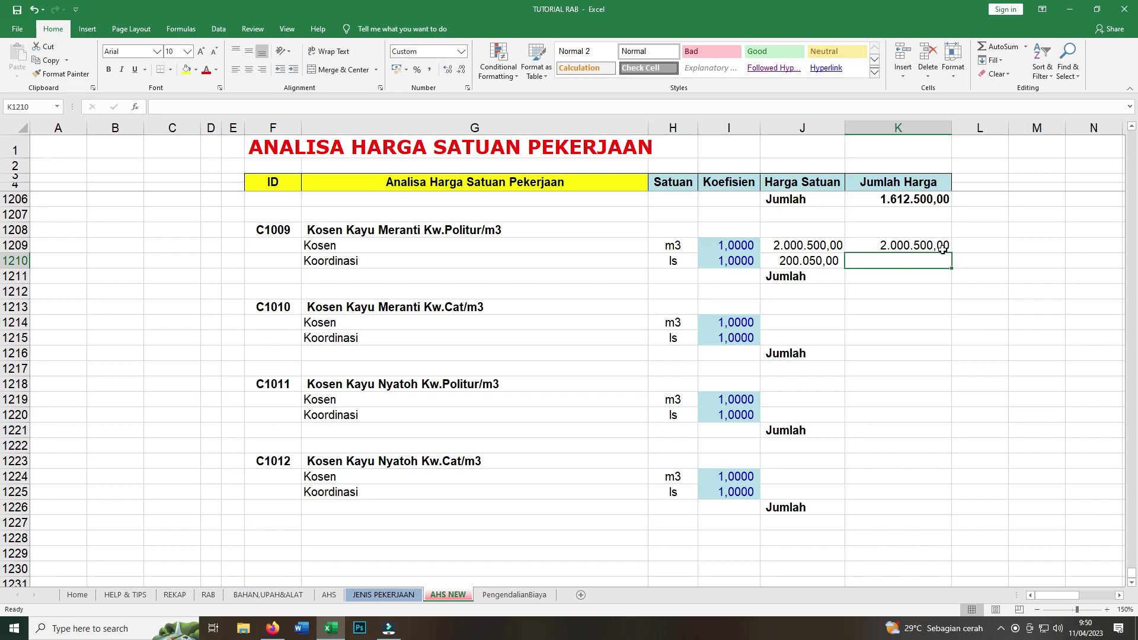
{"action": "left_click", "coordinate": [942, 247]}
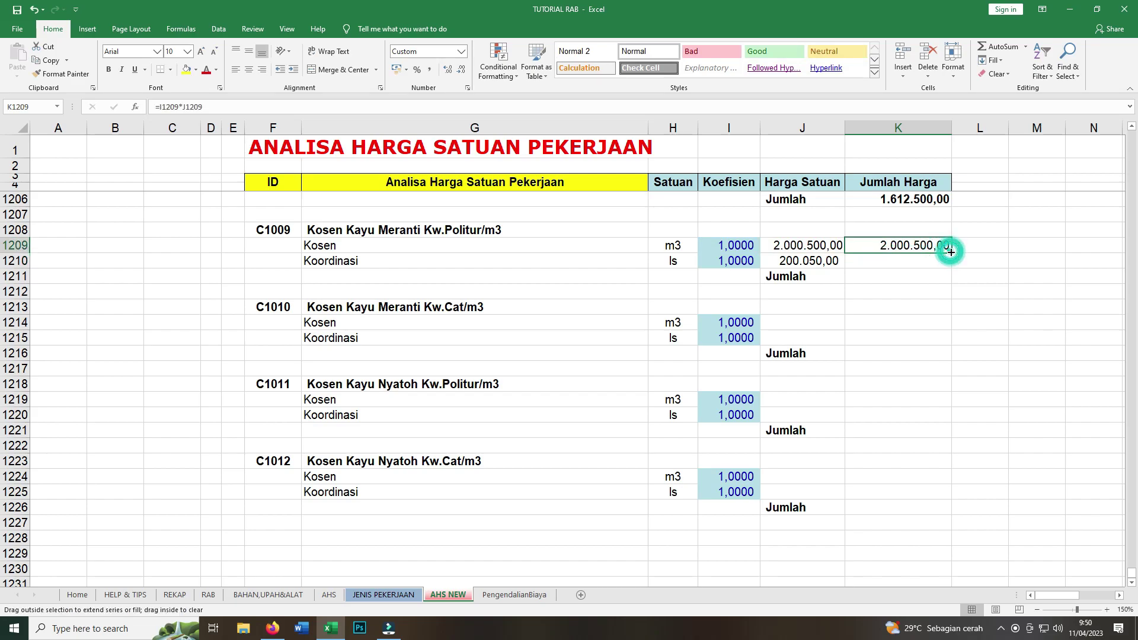
{"action": "left_click_drag", "start_coordinate": [951, 252], "coordinate": [947, 265]}
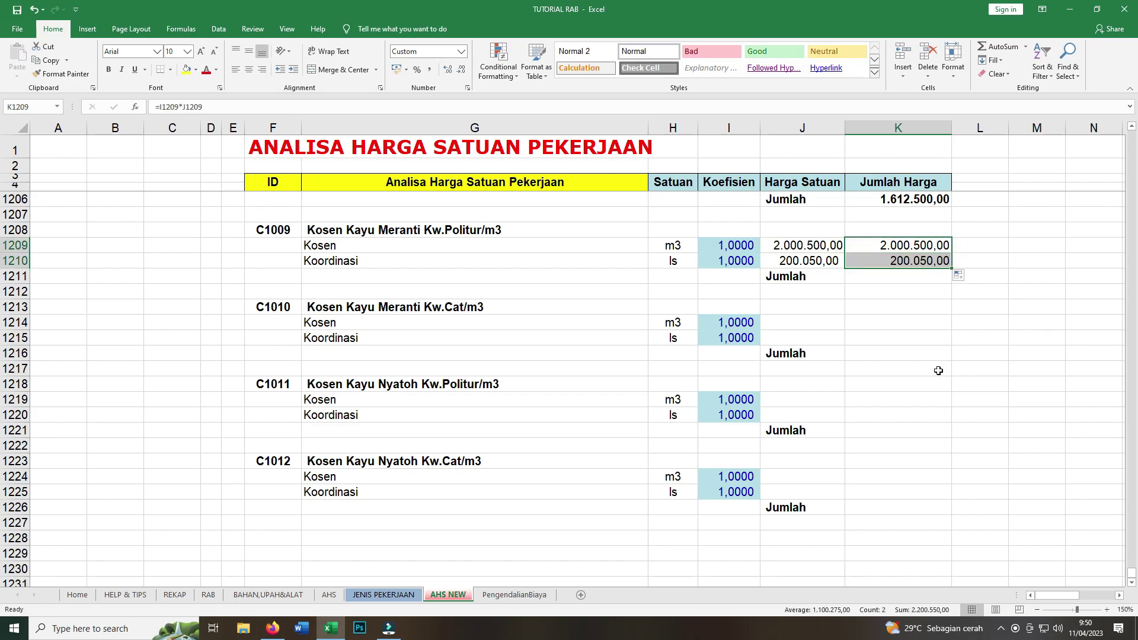
Sum K1209:K1210 into C1009's Jumlah, giving 2.200.550,00.
{"action": "left_click", "coordinate": [890, 276]}
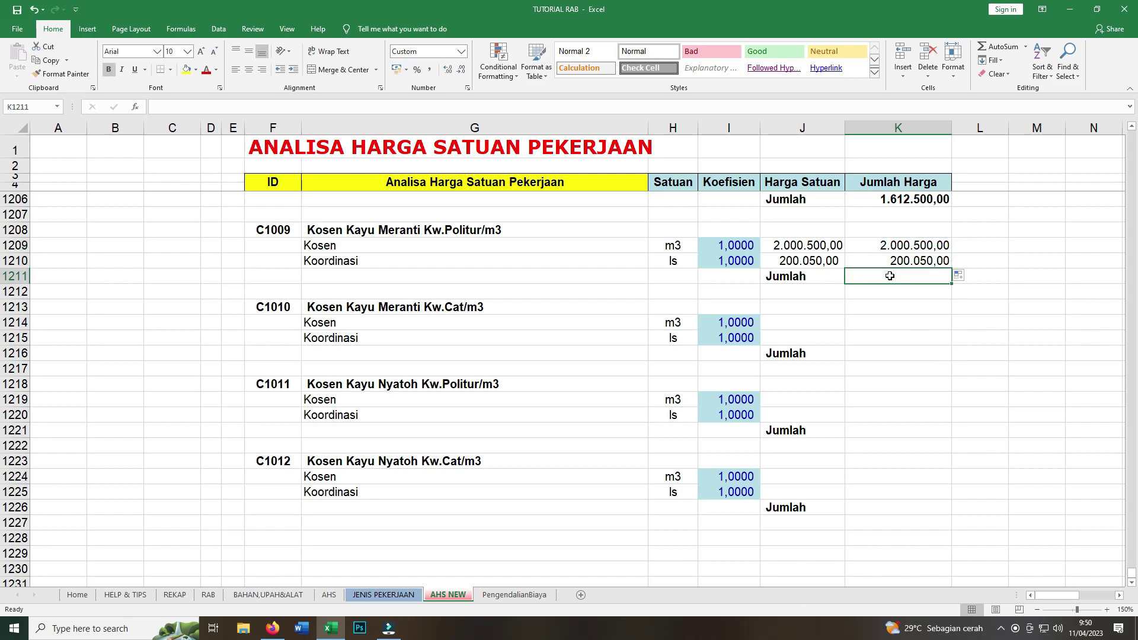
{"action": "type", "text": "=su"}
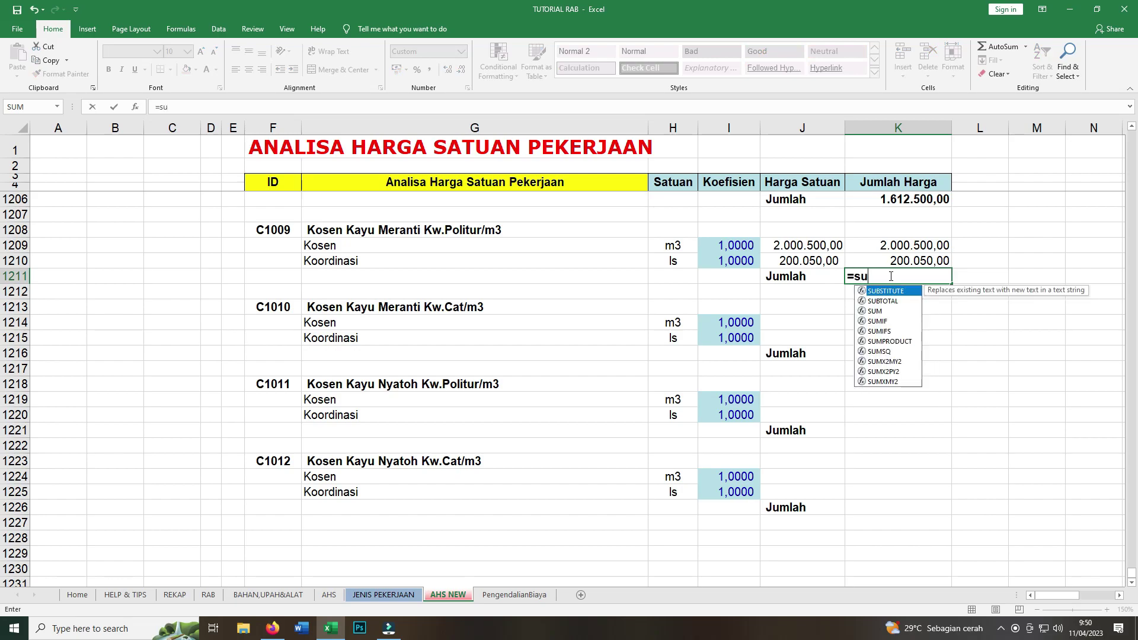
{"action": "type", "text": "m("}
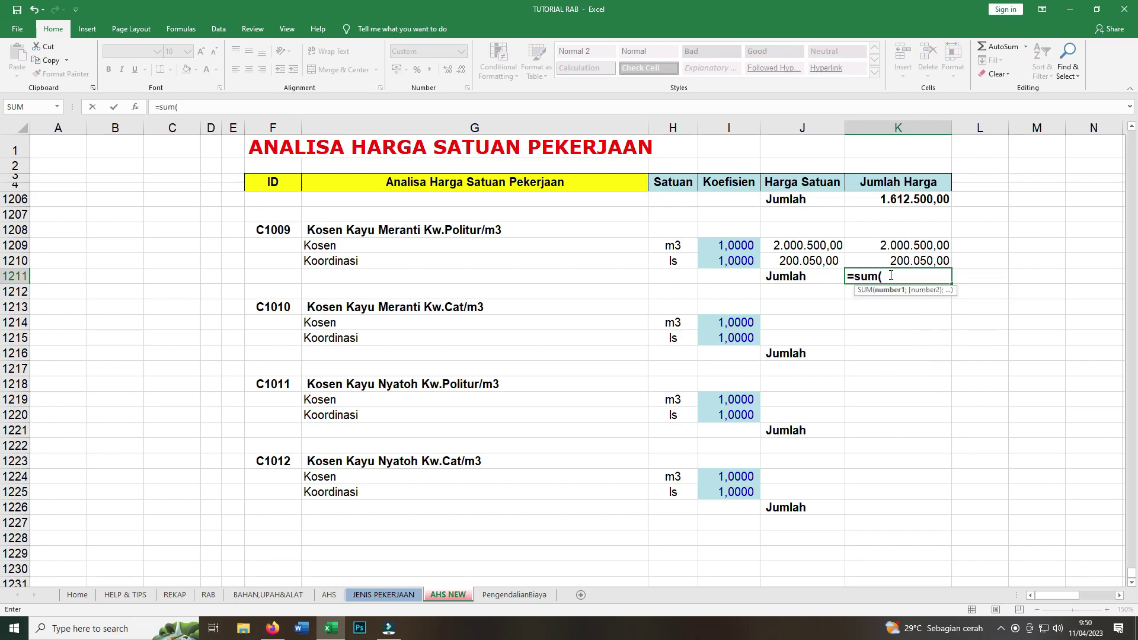
{"action": "left_click_drag", "start_coordinate": [909, 243], "coordinate": [909, 261]}
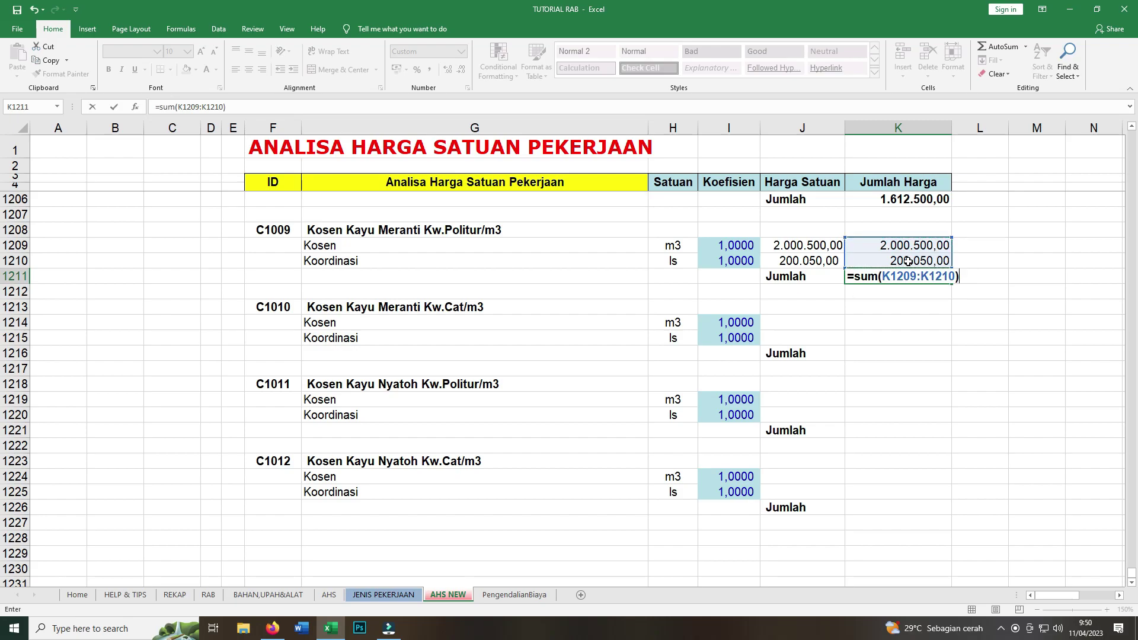
{"action": "key", "text": "Return"}
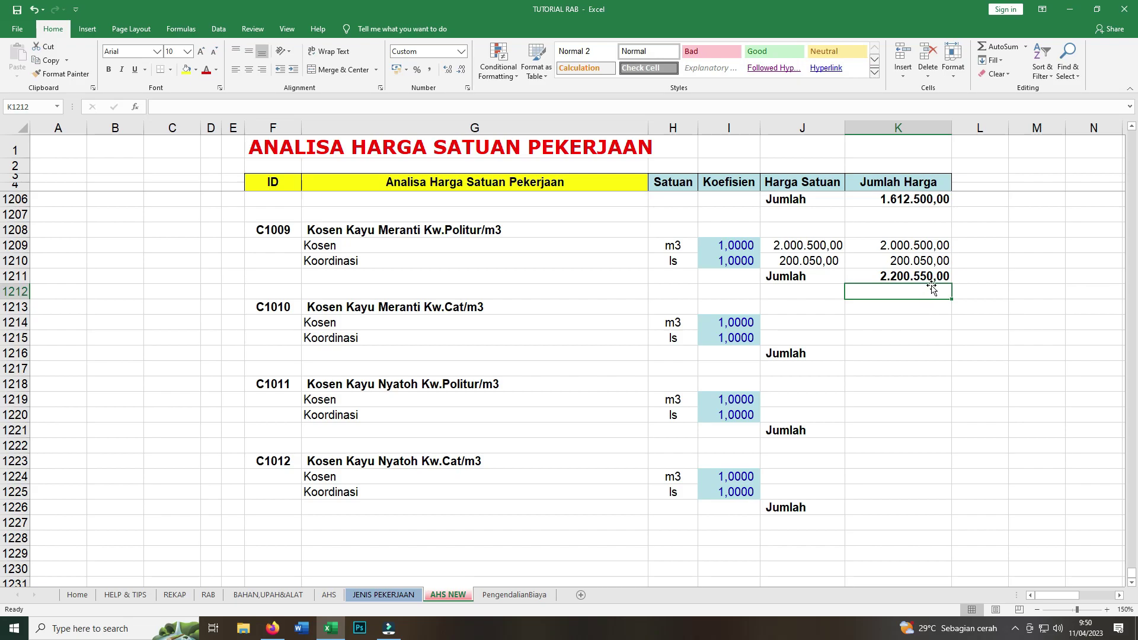
Link C1010's Kosen unit price to the Kosen Kayu Meranti Kwalitet Cat price (1.500.000,00).
{"action": "left_click", "coordinate": [875, 322]}
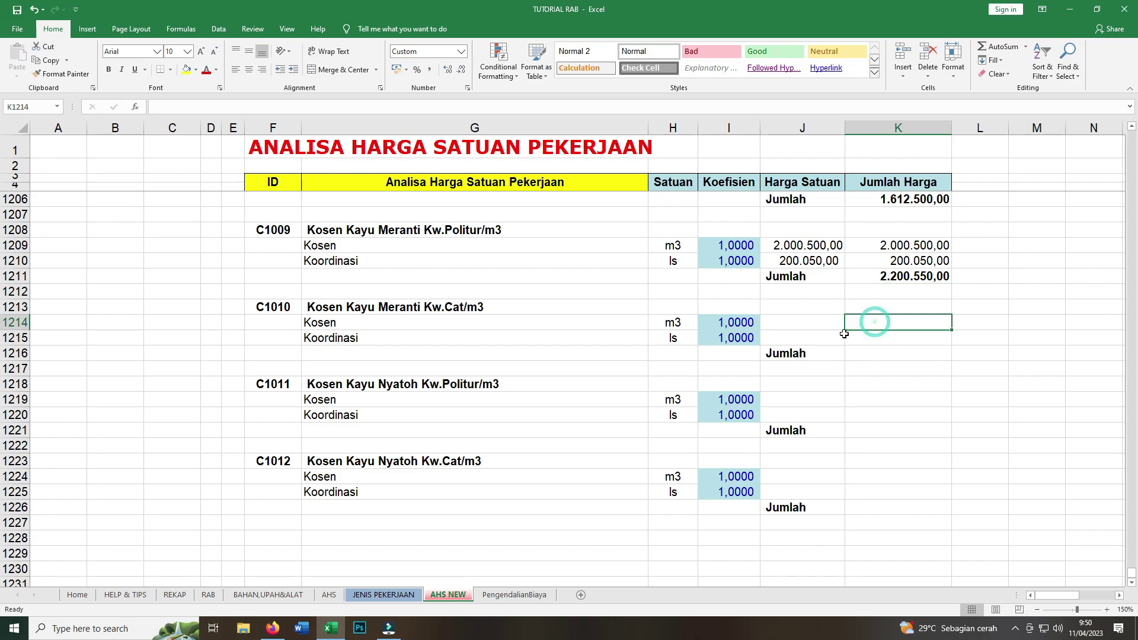
{"action": "left_click", "coordinate": [818, 320]}
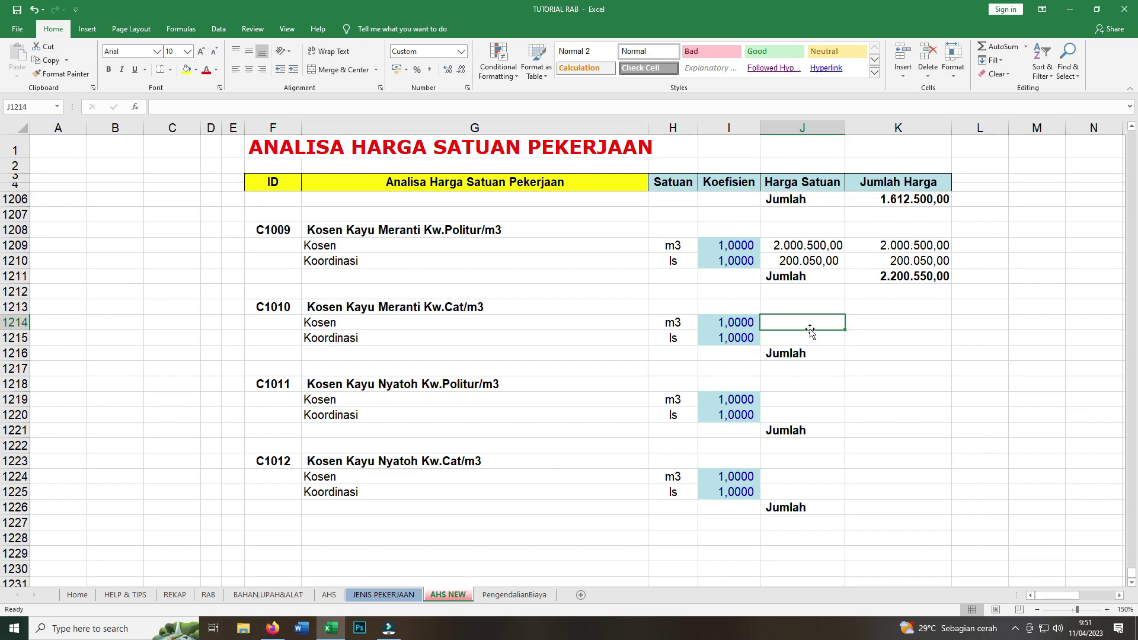
{"action": "type", "text": "="}
{"action": "left_click", "coordinate": [258, 595]}
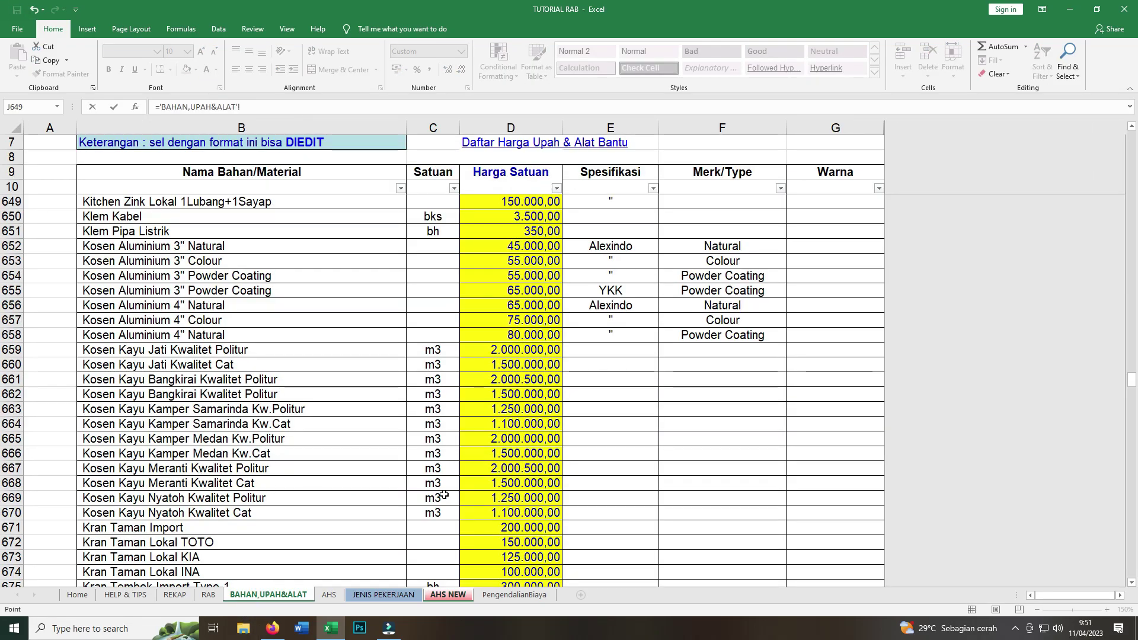
{"action": "left_click", "coordinate": [520, 483]}
{"action": "key", "text": "Return"}
Set C1010's Koordinasi price to =J1214*10%, giving 150.000,00.
{"action": "type", "text": "="}
{"action": "left_click", "coordinate": [802, 322]}
{"action": "type", "text": "*1"}
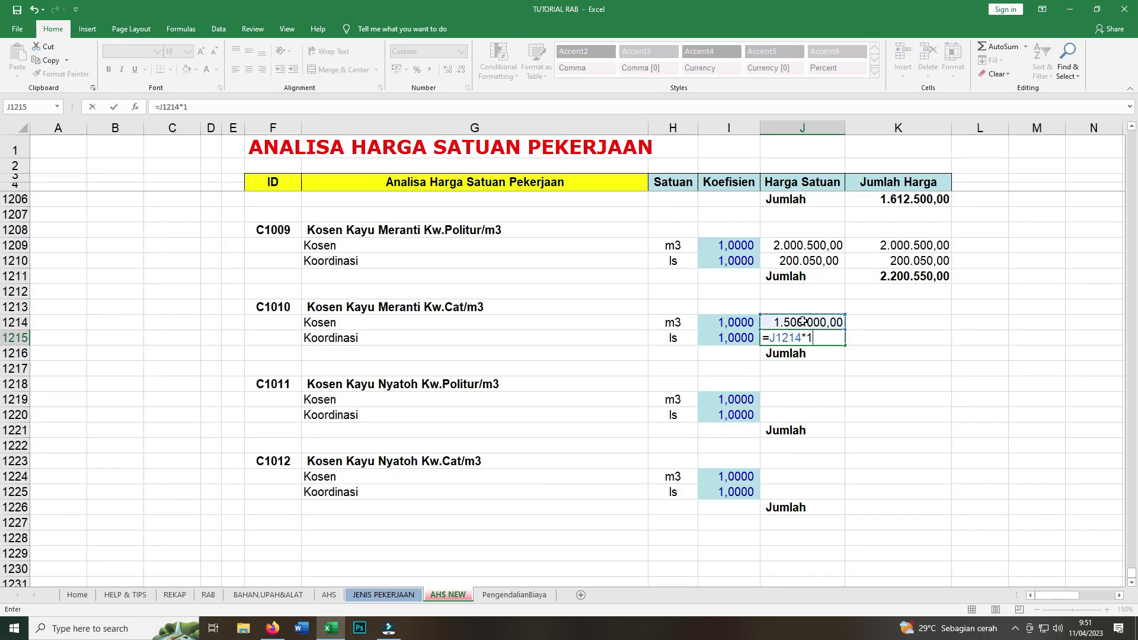
{"action": "type", "text": "0%"}
{"action": "key", "text": "Return"}
Enter =I1214*J1214 for C1010's Kosen line total and fill it down to Koordinasi.
{"action": "left_click", "coordinate": [884, 322]}
{"action": "type", "text": "="}
{"action": "left_click", "coordinate": [738, 324]}
{"action": "type", "text": "*"}
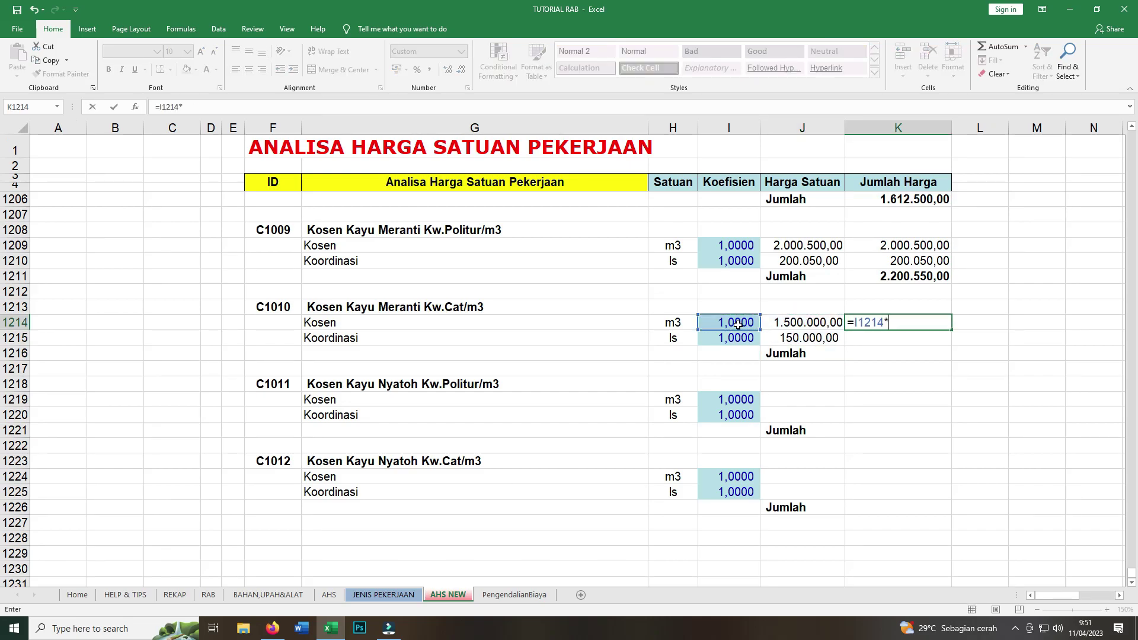
{"action": "left_click", "coordinate": [802, 322]}
{"action": "key", "text": "Return"}
{"action": "left_click", "coordinate": [898, 322]}
{"action": "left_click_drag", "start_coordinate": [951, 330], "coordinate": [925, 341]}
Fix the mistyped formula and sum K1214:K1215 into C1010's Jumlah, giving 1.650.000,00.
{"action": "left_click", "coordinate": [925, 356]}
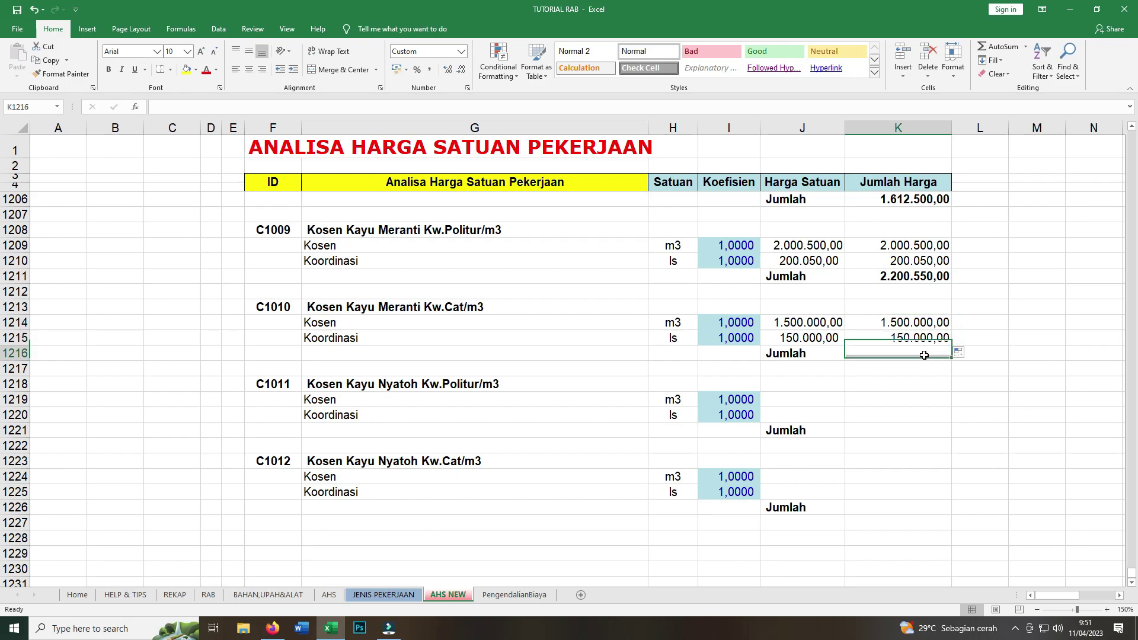
{"action": "type", "text": "+sum("}
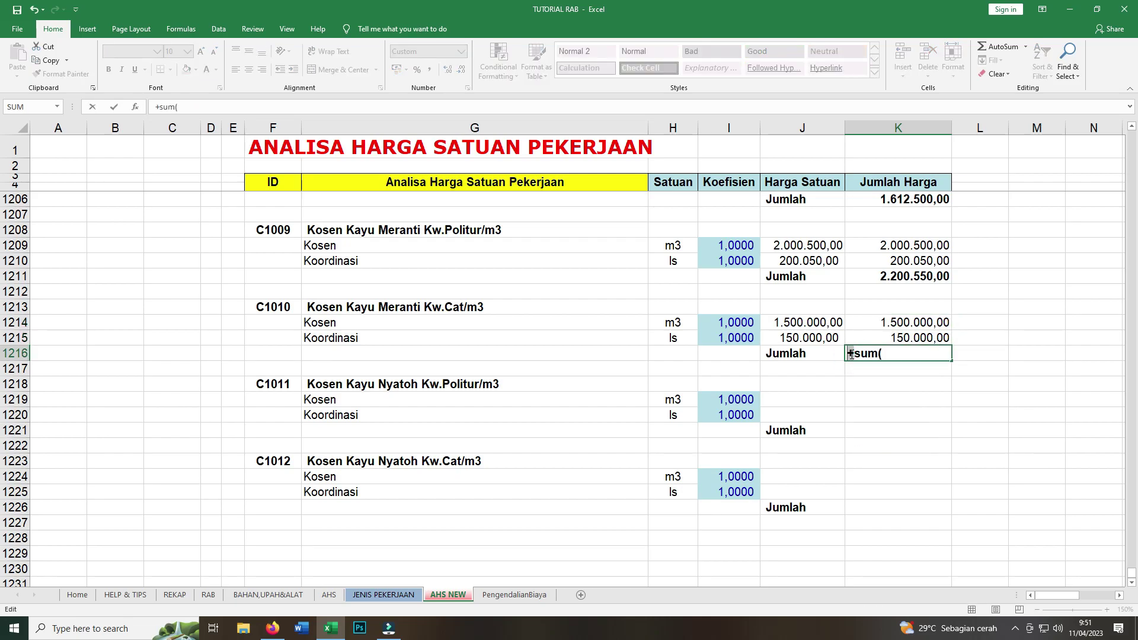
{"action": "type", "text": "="}
{"action": "left_click", "coordinate": [904, 324]}
{"action": "left_click_drag", "start_coordinate": [922, 354], "coordinate": [848, 353]}
{"action": "right_click", "coordinate": [870, 354]}
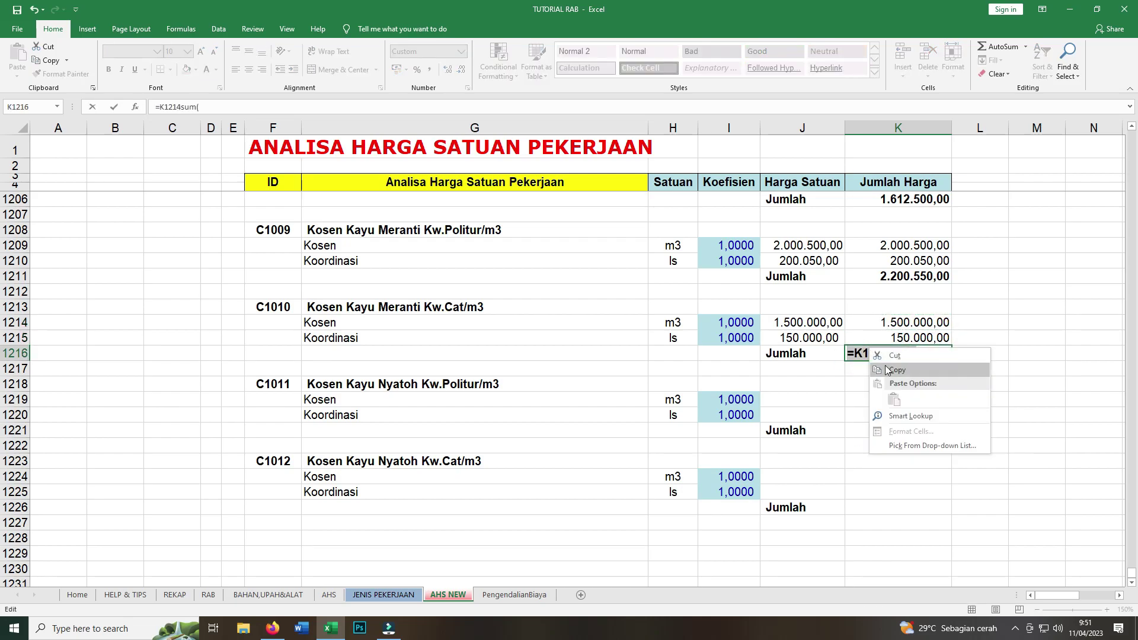
{"action": "left_click", "coordinate": [887, 370]}
{"action": "key", "text": "BackSpace"}
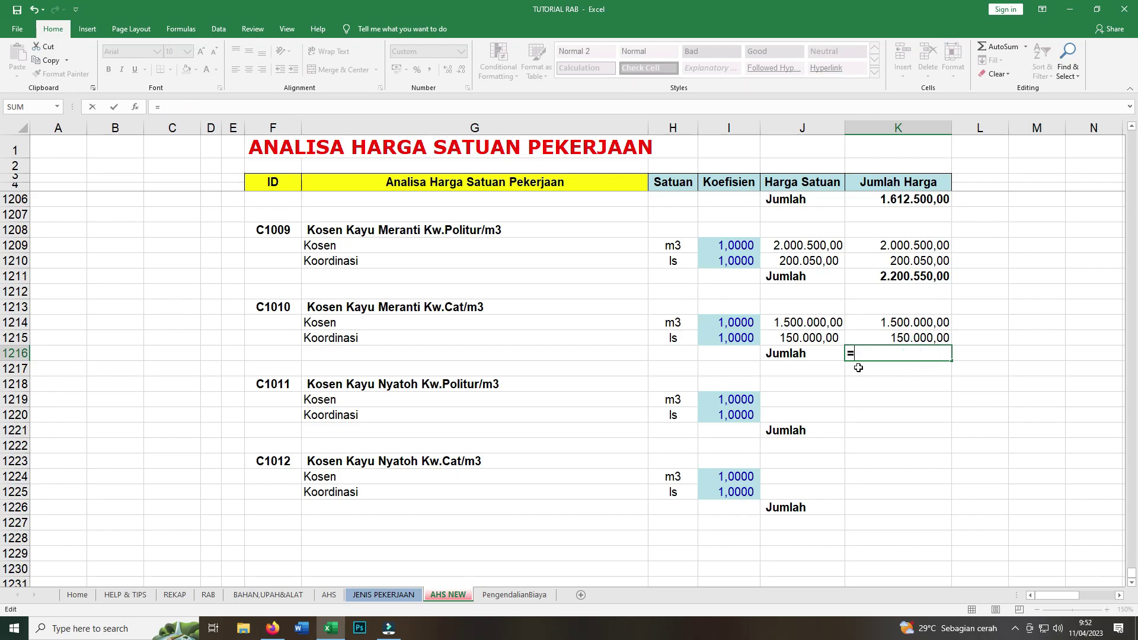
{"action": "type", "text": "sum("}
{"action": "left_click_drag", "start_coordinate": [929, 320], "coordinate": [927, 331]}
{"action": "type", "text": ")"}
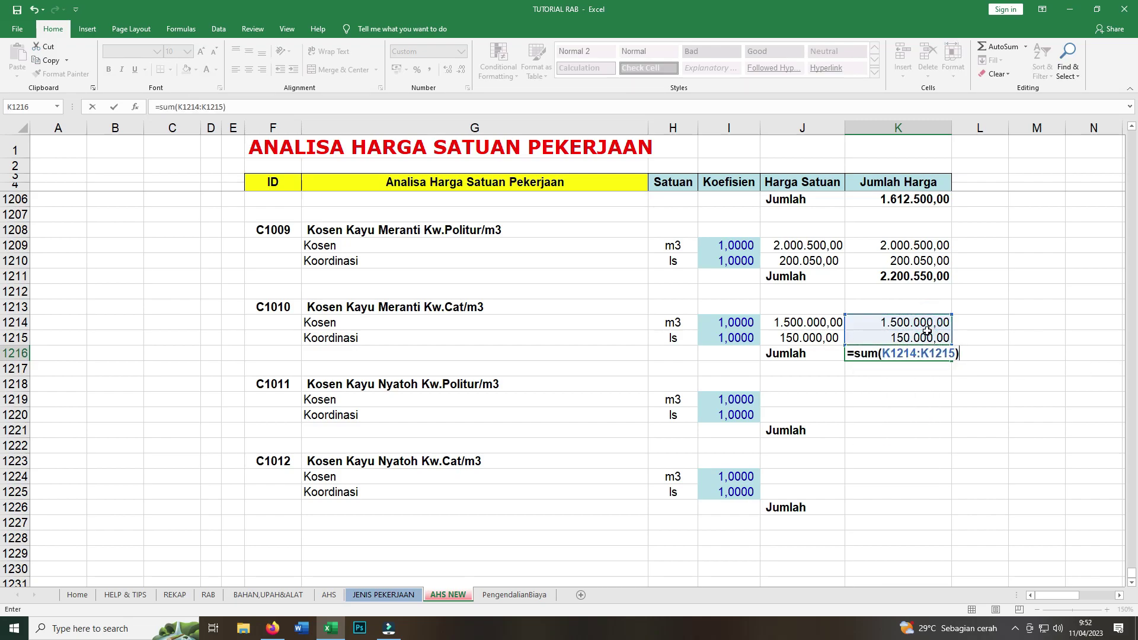
{"action": "key", "text": "Return"}
Link C1011's Kosen price to Kosen Kayu Nyatoh Kwalitet Politur and set Koordinasi to 10%.
{"action": "left_click", "coordinate": [784, 401]}
{"action": "type", "text": "="}
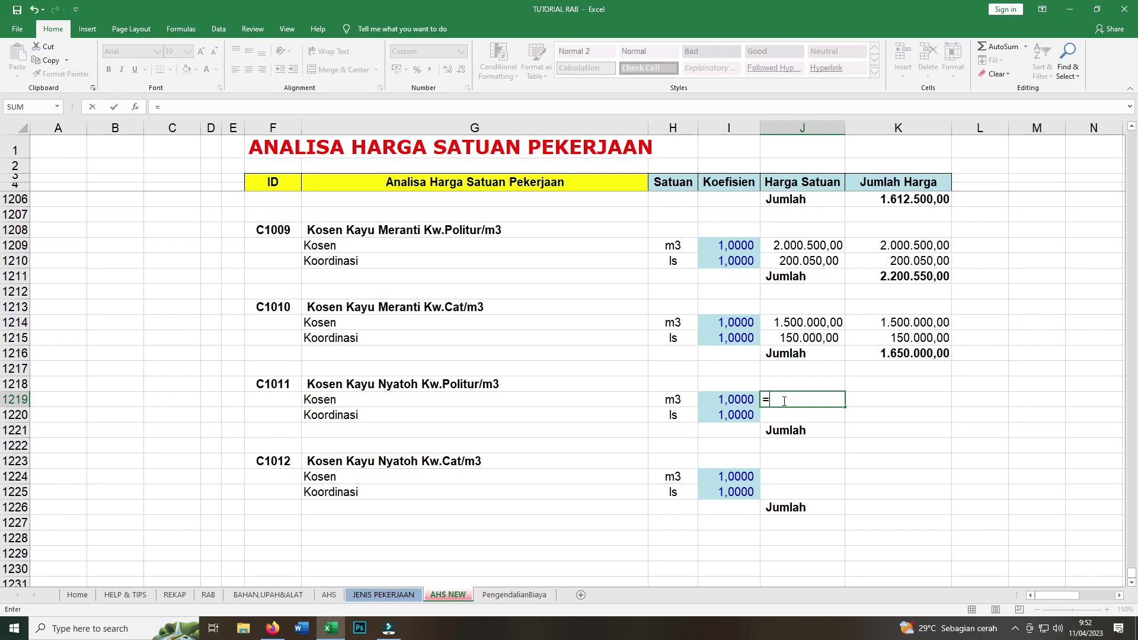
{"action": "left_click", "coordinate": [268, 595]}
{"action": "left_click", "coordinate": [510, 502]}
{"action": "key", "text": "Return"}
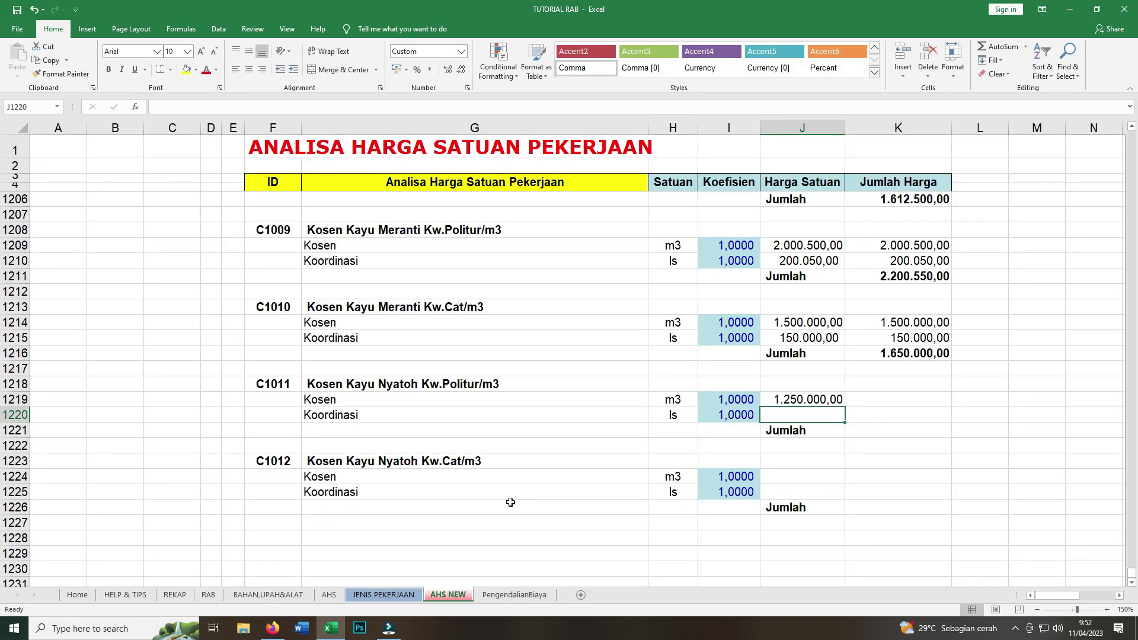
{"action": "type", "text": "="}
{"action": "left_click", "coordinate": [805, 399]}
{"action": "type", "text": "*10%"}
{"action": "key", "text": "Return"}
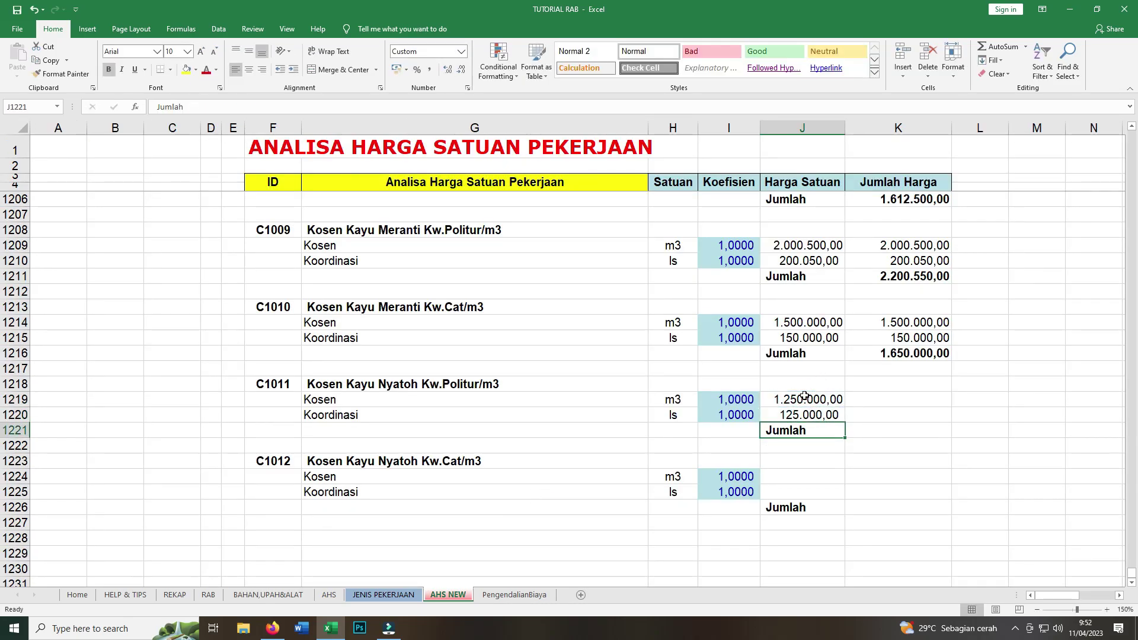
Add C1011's coefficient × price line totals and a SUM Jumlah of 1.375.000,00.
{"action": "left_click", "coordinate": [904, 402]}
{"action": "type", "text": "="}
{"action": "left_click", "coordinate": [738, 397]}
{"action": "type", "text": "*"}
{"action": "left_click", "coordinate": [789, 402]}
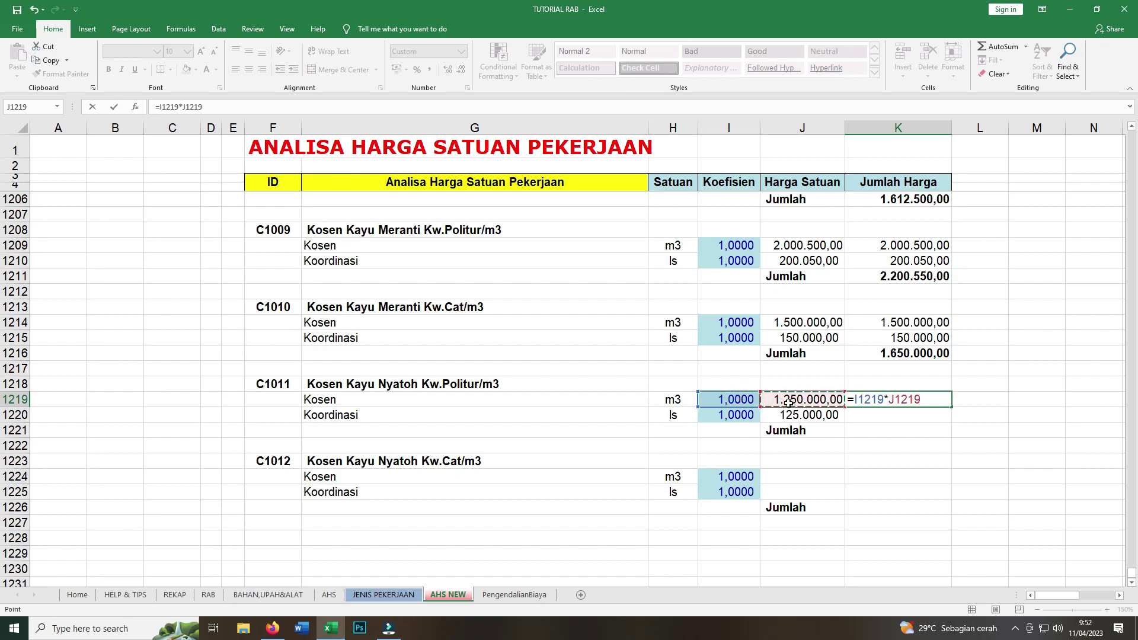
{"action": "key", "text": "Return"}
{"action": "mouse_move", "coordinate": [952, 408]}
{"action": "left_mouse_down"}
{"action": "mouse_move", "coordinate": [925, 420]}
{"action": "mouse_move", "coordinate": [940, 413]}
{"action": "left_mouse_up"}
{"action": "left_click", "coordinate": [924, 433]}
{"action": "type", "text": "=sum("}
{"action": "key", "text": "Return"}
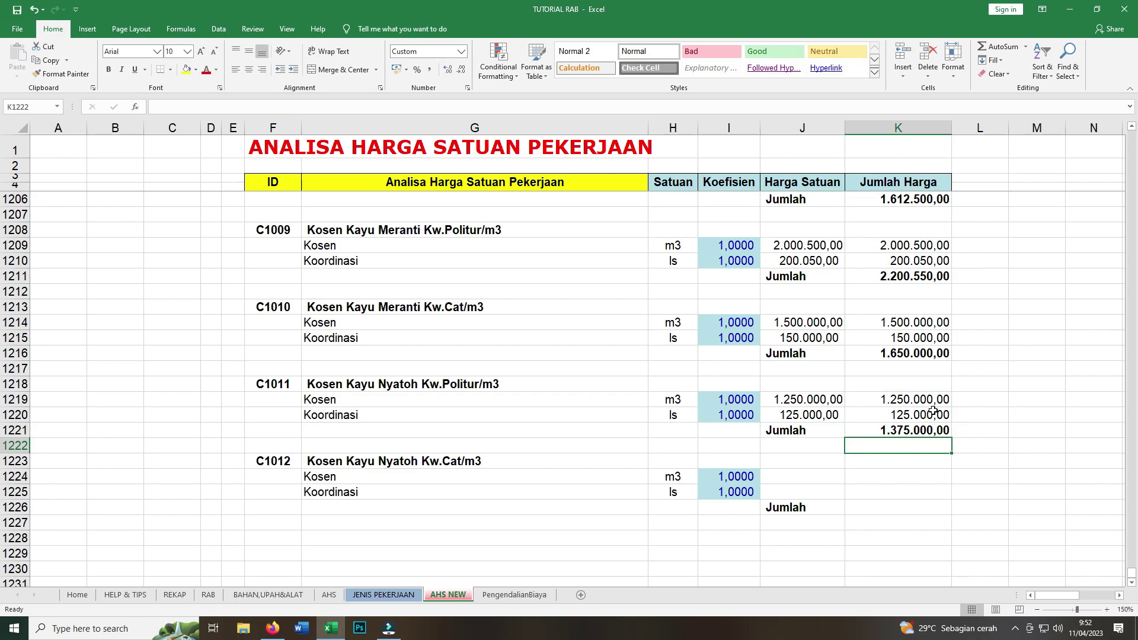
Link C1012's Kosen price to Kosen Kayu Nyatoh Kwalitet Cat and set Koordinasi to 10%.
{"action": "left_click", "coordinate": [806, 477]}
{"action": "type", "text": "="}
{"action": "left_click", "coordinate": [268, 594]}
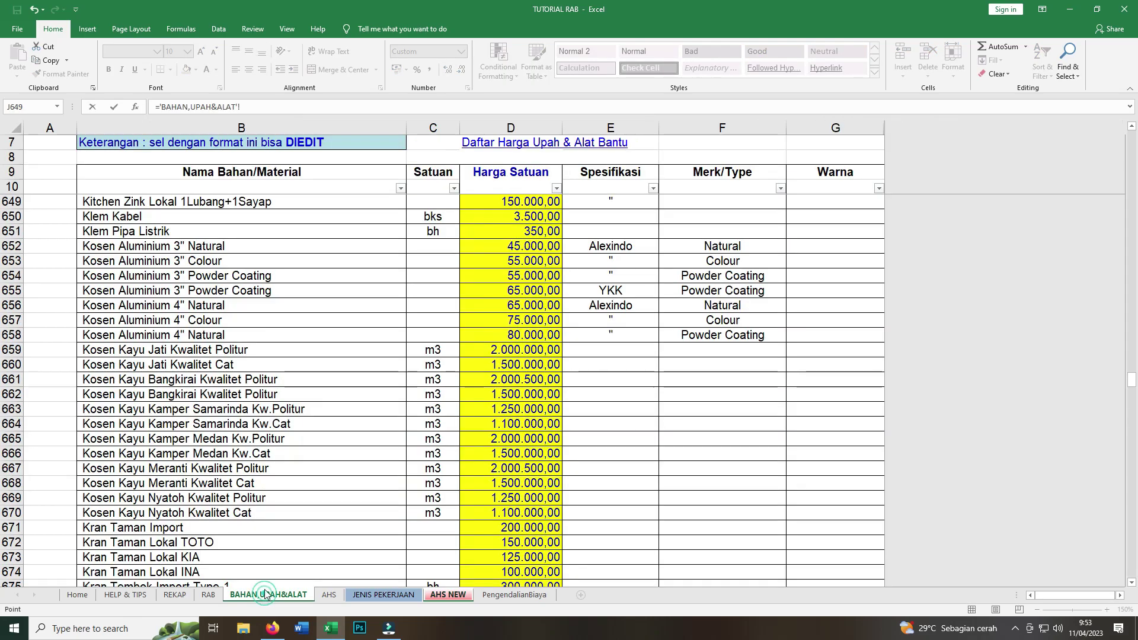
{"action": "left_click", "coordinate": [526, 510]}
{"action": "key", "text": "Return"}
{"action": "type", "text": "="}
{"action": "left_click", "coordinate": [799, 478]}
{"action": "type", "text": "*"}
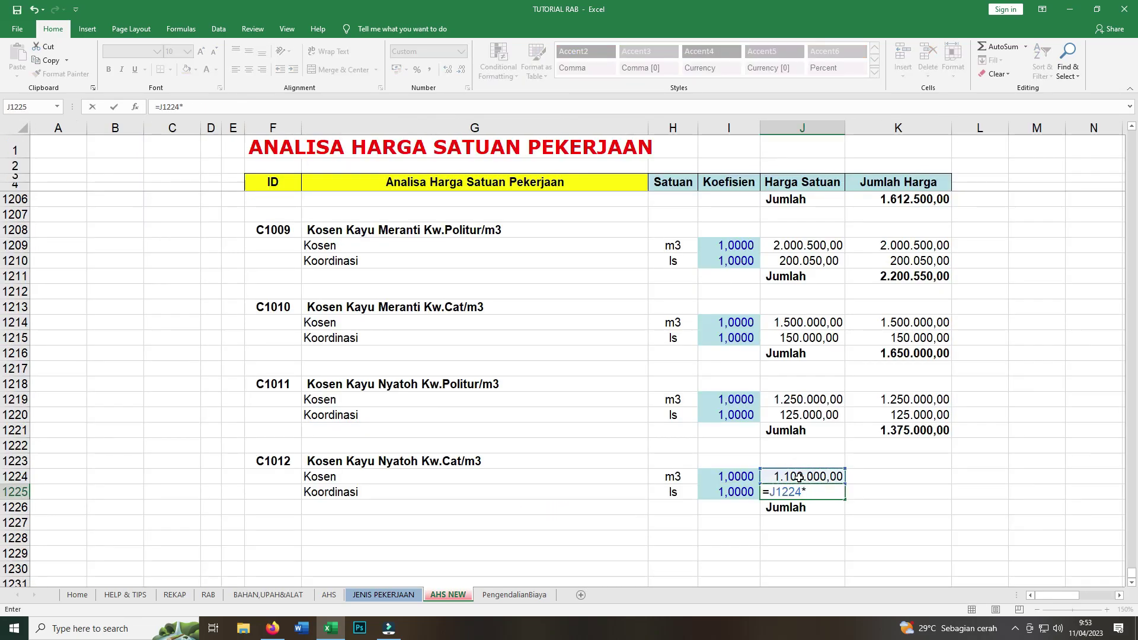
{"action": "key", "text": "Return"}
Add C1012's coefficient × price line totals and a SUM Jumlah of 1.210.000,00.
{"action": "left_click", "coordinate": [869, 475]}
{"action": "type", "text": "="}
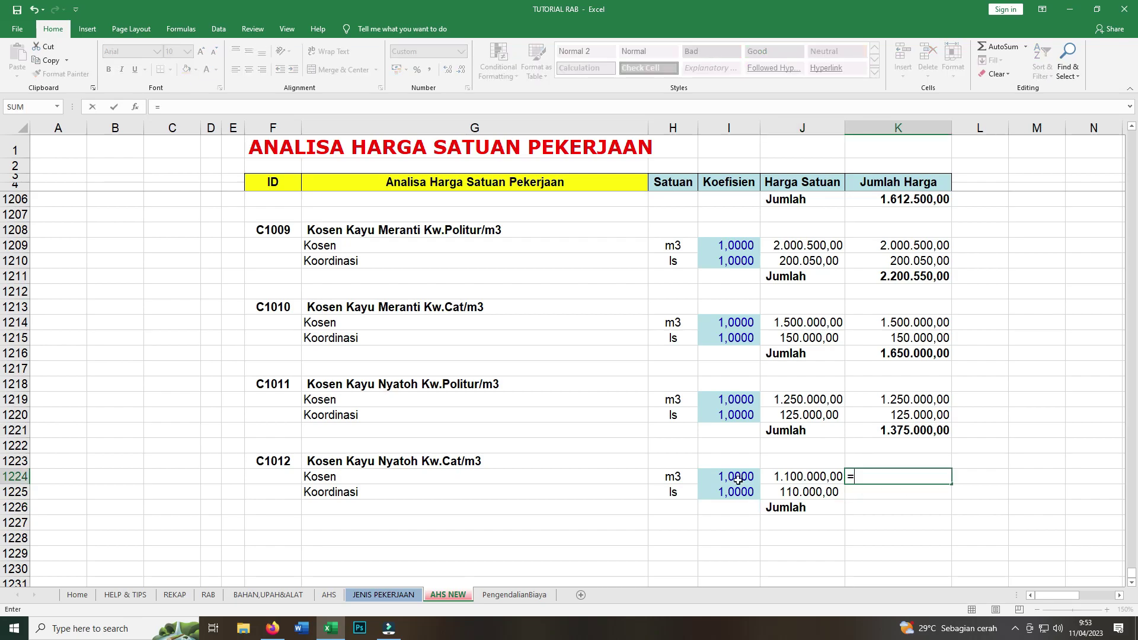
{"action": "left_click", "coordinate": [732, 474]}
{"action": "type", "text": "*"}
{"action": "left_click", "coordinate": [807, 476]}
{"action": "key", "text": "Return"}
{"action": "left_click", "coordinate": [895, 477]}
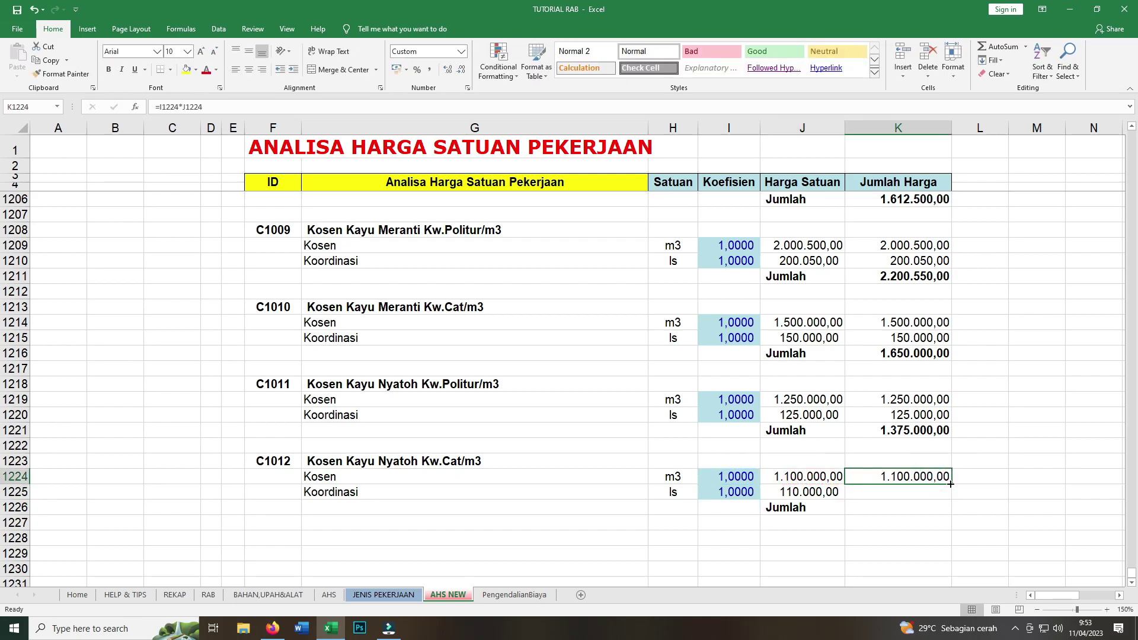
{"action": "left_click_drag", "start_coordinate": [951, 484], "coordinate": [927, 489]}
{"action": "left_click", "coordinate": [927, 507]}
{"action": "type", "text": "=sum("}
{"action": "key", "text": "Return"}
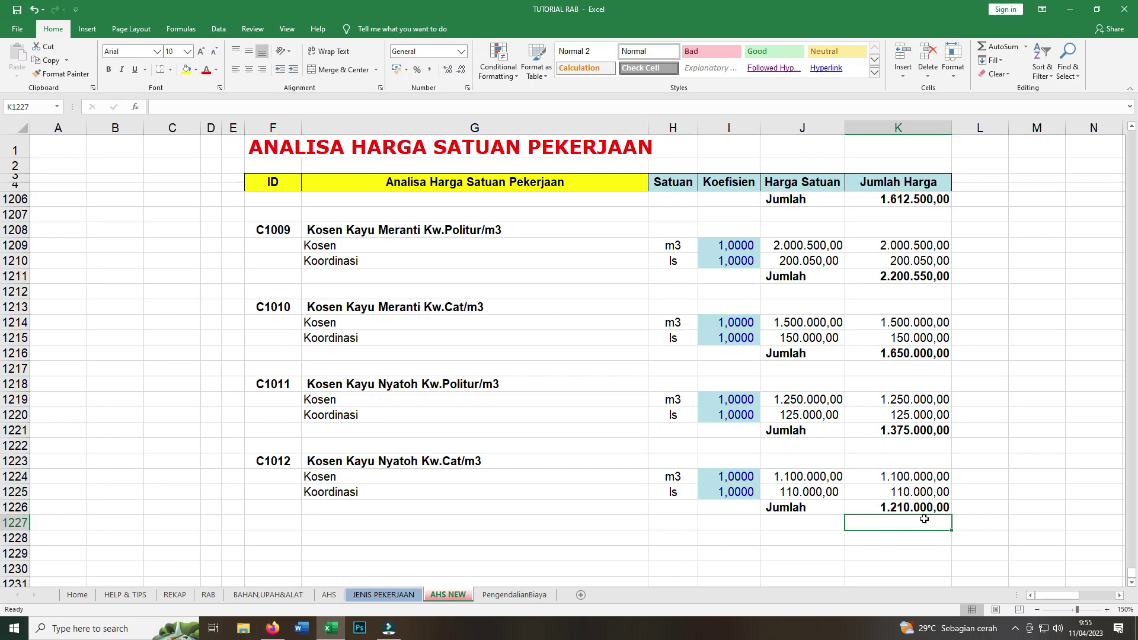
{"action": "scroll", "coordinate": [1011, 505], "scroll_direction": "up", "scroll_amount": 2}
{"action": "scroll", "coordinate": [1011, 506], "scroll_direction": "up", "scroll_amount": 3}
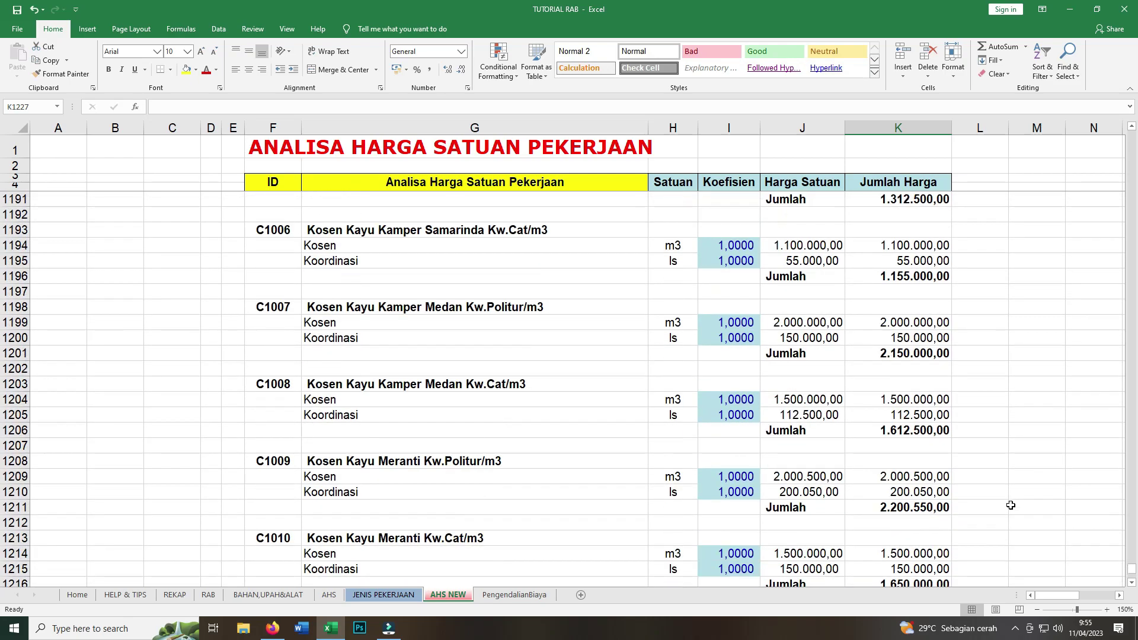
{"action": "scroll", "coordinate": [1011, 506], "scroll_direction": "up", "scroll_amount": 2}
{"action": "scroll", "coordinate": [1010, 506], "scroll_direction": "up", "scroll_amount": 1}
{"action": "scroll", "coordinate": [1010, 505], "scroll_direction": "up", "scroll_amount": 1}
{"action": "scroll", "coordinate": [1011, 505], "scroll_direction": "up", "scroll_amount": 2}
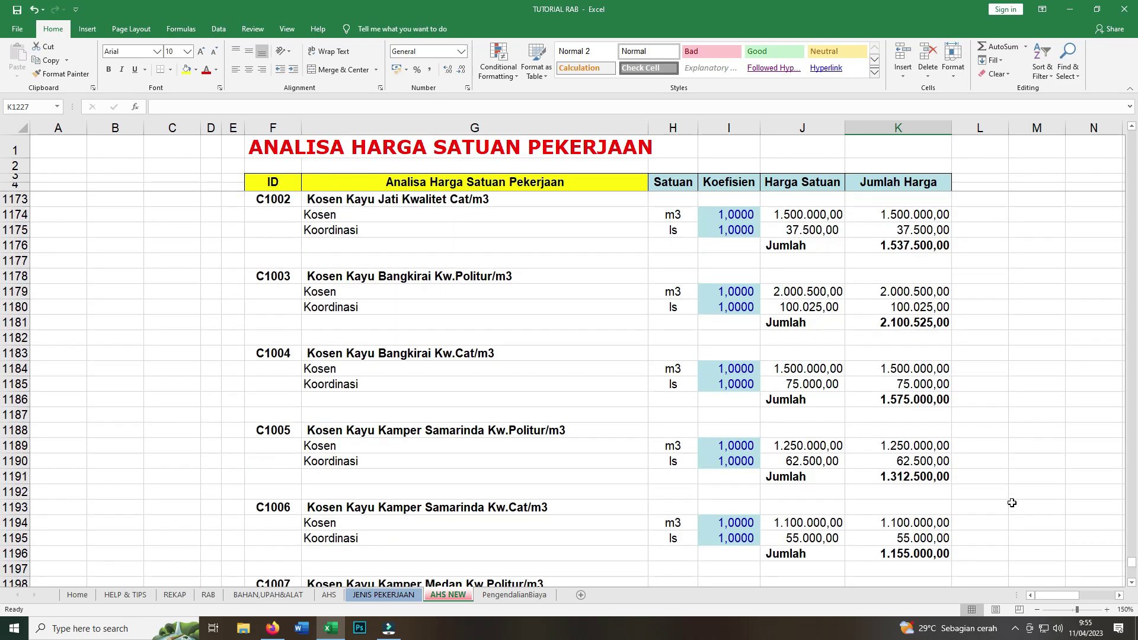
{"action": "scroll", "coordinate": [1011, 504], "scroll_direction": "up", "scroll_amount": 1}
{"action": "scroll", "coordinate": [1012, 503], "scroll_direction": "up", "scroll_amount": 1}
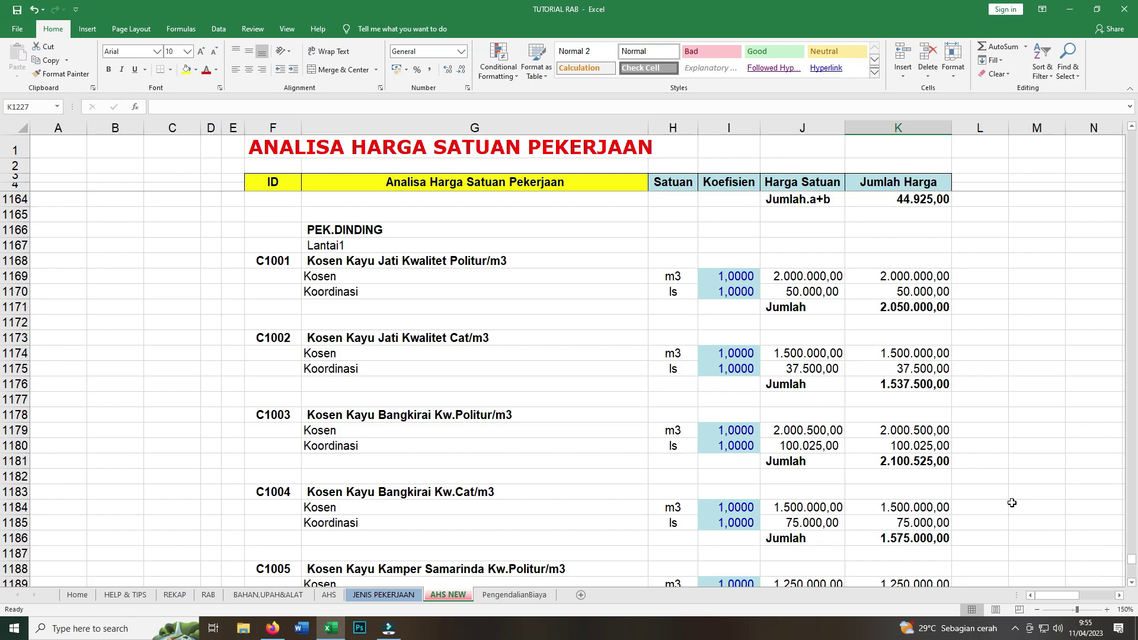
{"action": "scroll", "coordinate": [1012, 503], "scroll_direction": "down", "scroll_amount": 1}
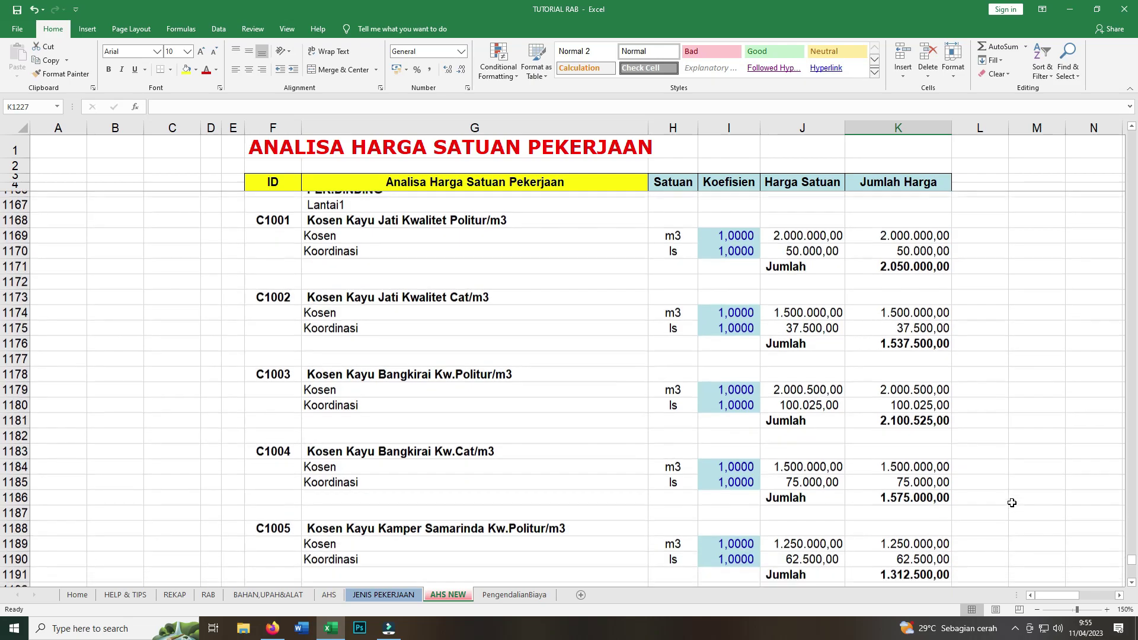
{"action": "scroll", "coordinate": [1012, 503], "scroll_direction": "down", "scroll_amount": 1}
{"action": "scroll", "coordinate": [1013, 503], "scroll_direction": "down", "scroll_amount": 2}
{"action": "scroll", "coordinate": [1012, 503], "scroll_direction": "down", "scroll_amount": 1}
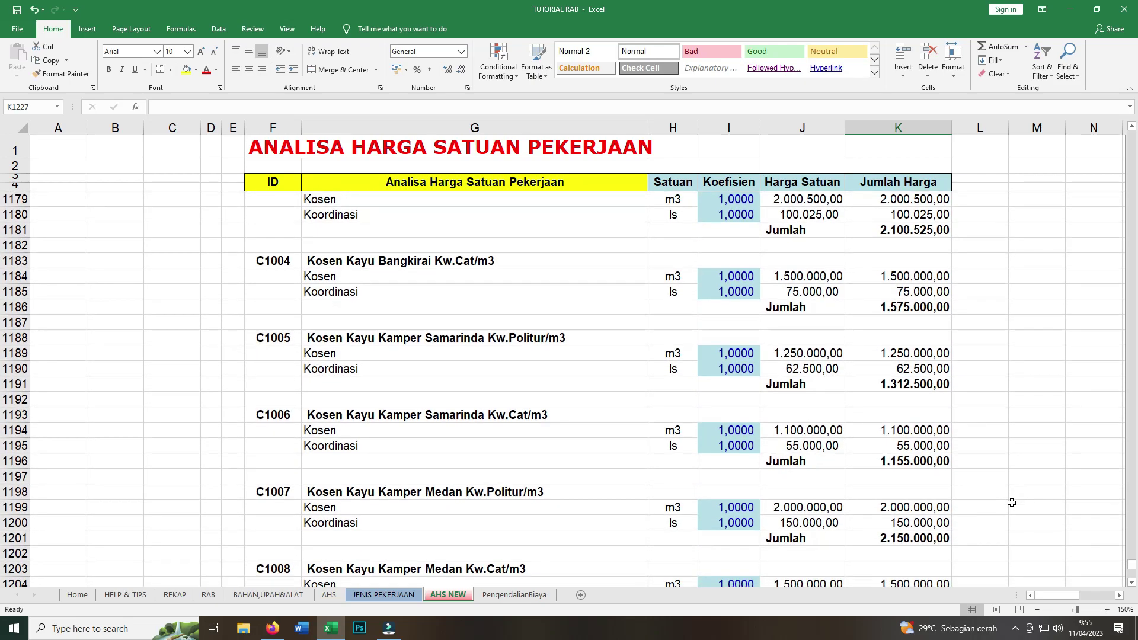
{"action": "scroll", "coordinate": [1012, 503], "scroll_direction": "down", "scroll_amount": 1}
{"action": "scroll", "coordinate": [1012, 503], "scroll_direction": "down", "scroll_amount": 1}
{"action": "scroll", "coordinate": [1012, 503], "scroll_direction": "down", "scroll_amount": 1}
{"action": "scroll", "coordinate": [1012, 503], "scroll_direction": "down", "scroll_amount": 2}
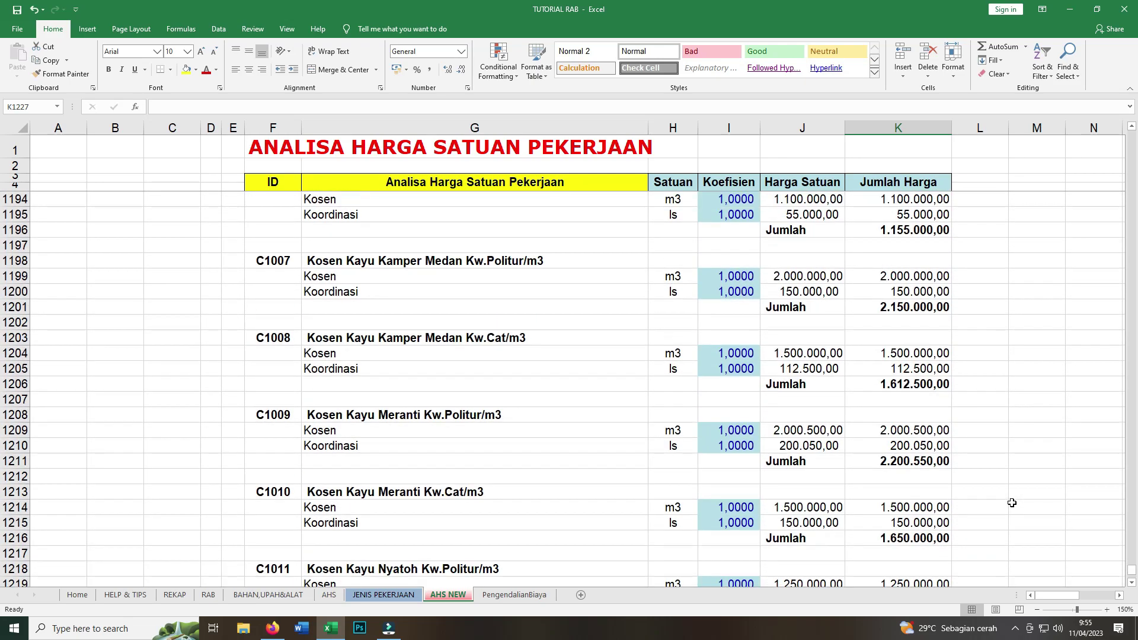
{"action": "scroll", "coordinate": [1013, 503], "scroll_direction": "down", "scroll_amount": 2}
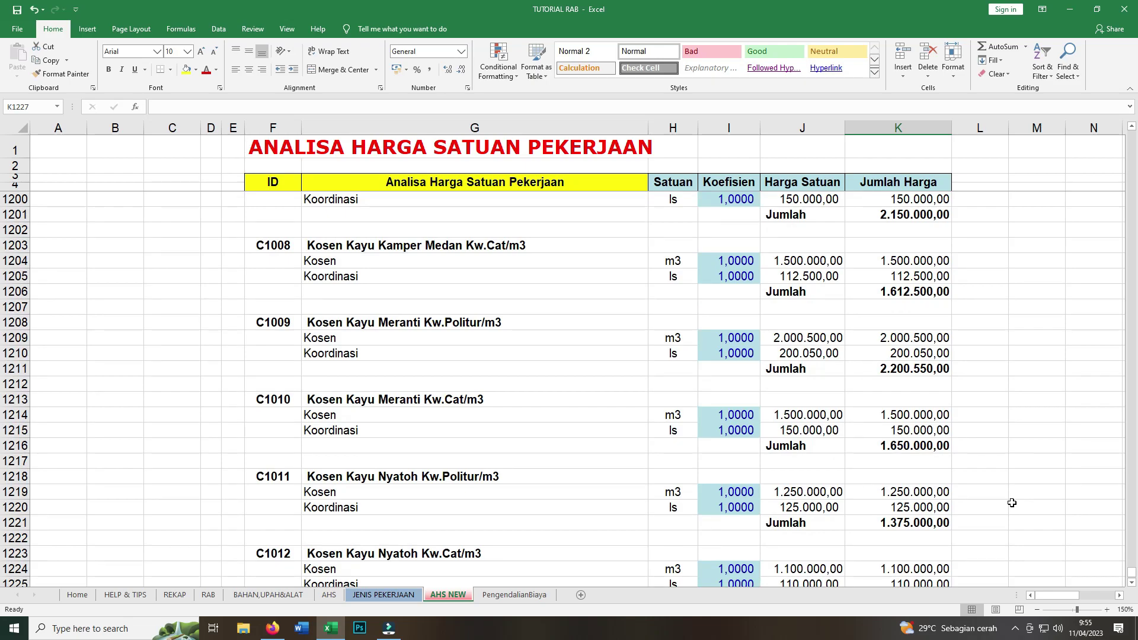
{"action": "scroll", "coordinate": [1012, 502], "scroll_direction": "up", "scroll_amount": 2}
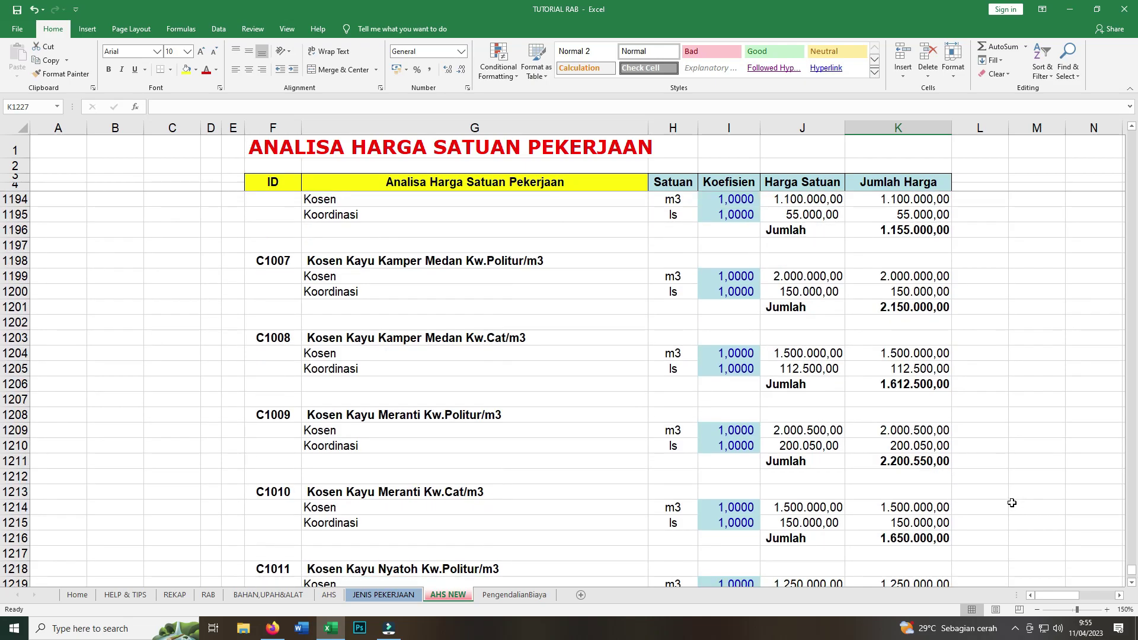